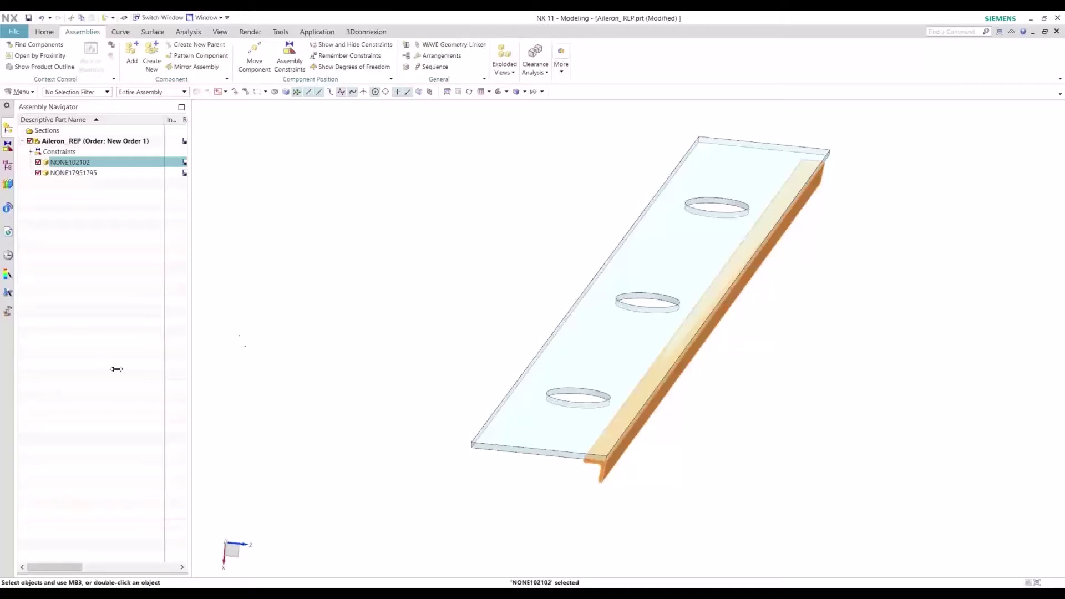
Step: Make the angle bracket component NONE102102 along the panel's edge the displayed part
key("Escape")
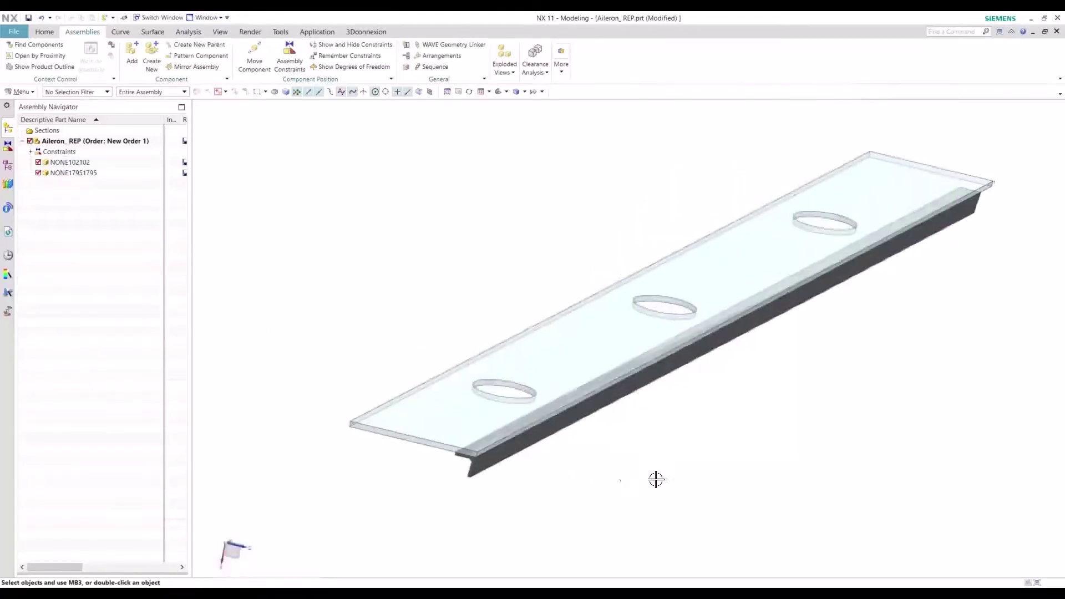
left_click(492, 461)
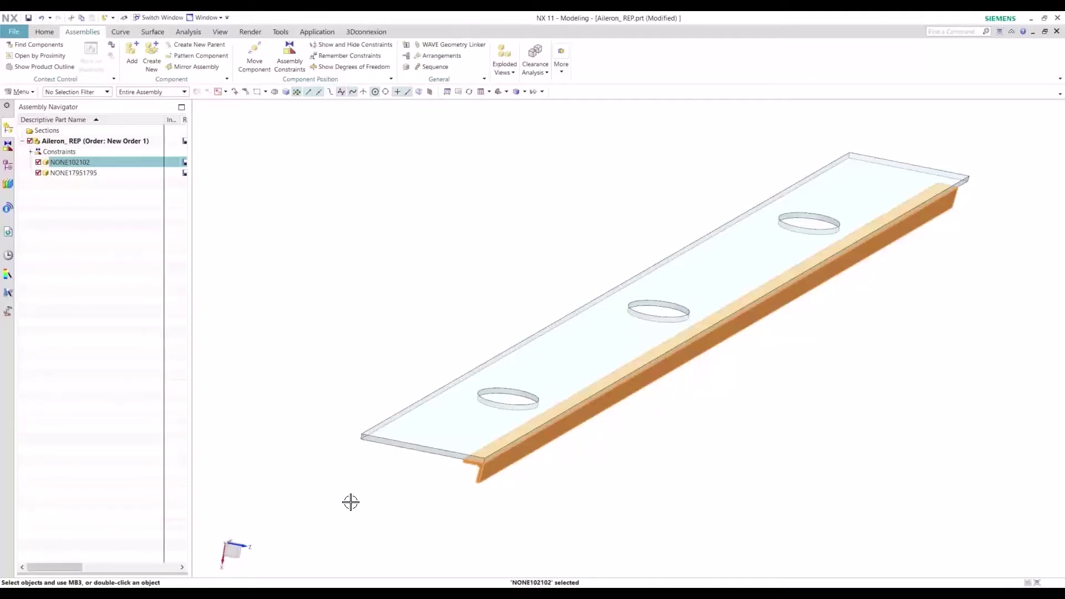
right_click(538, 441)
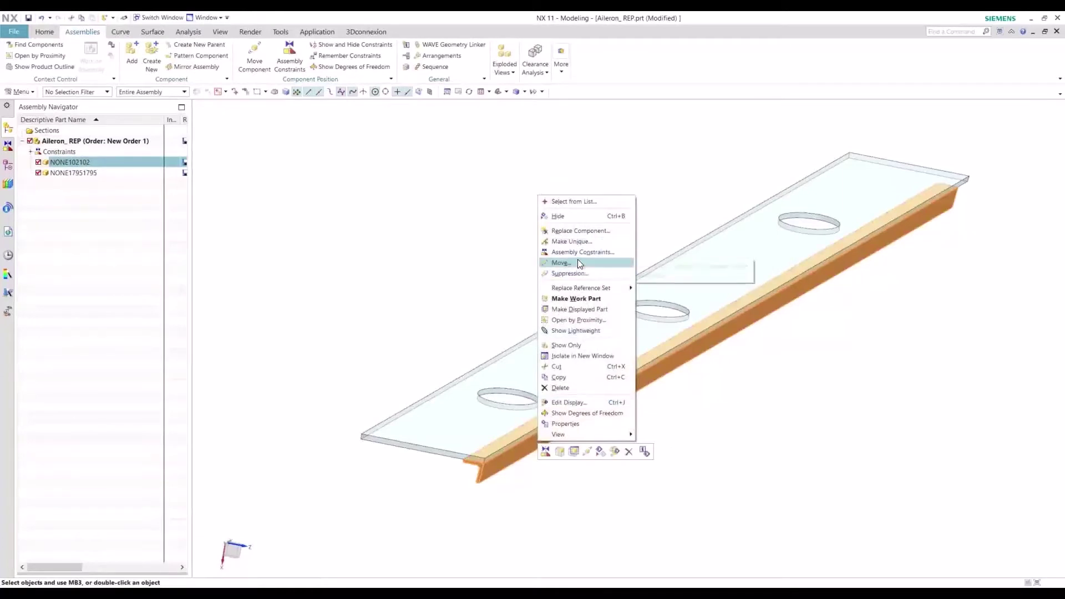
left_click(579, 309)
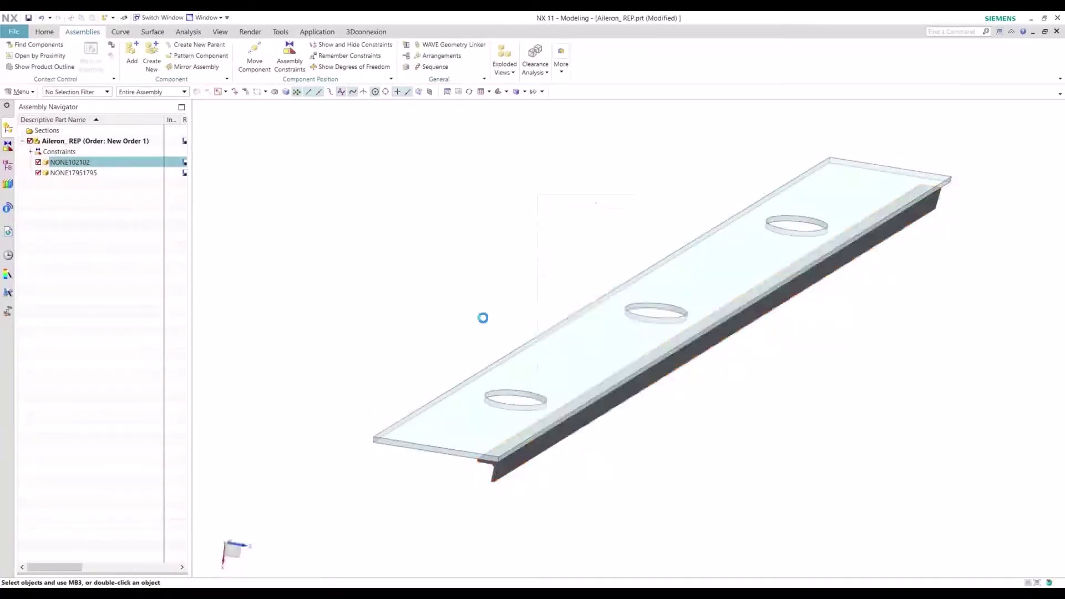
left_click(377, 335)
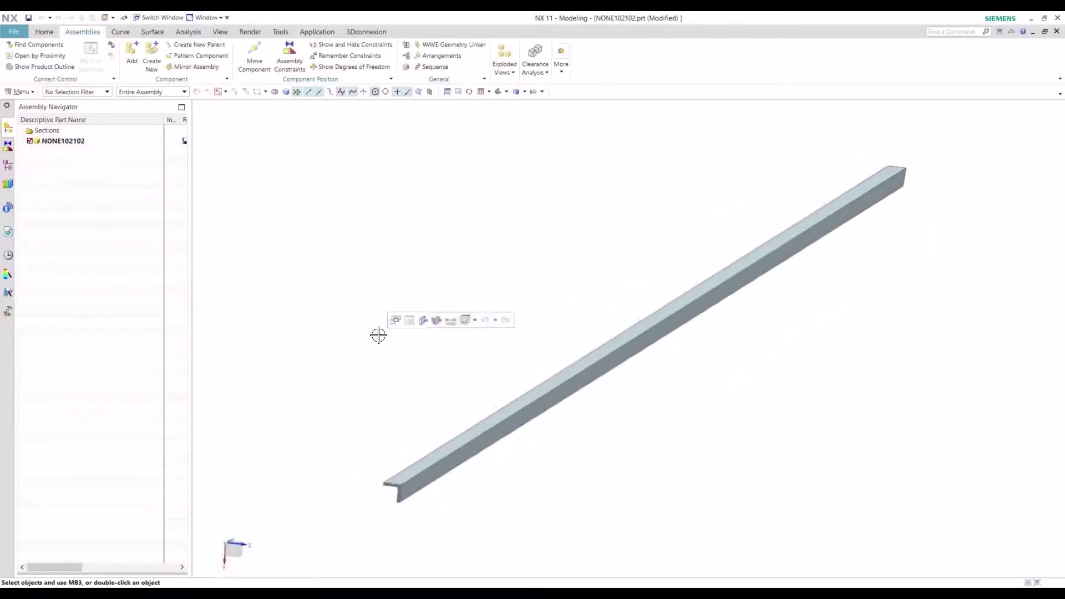
Step: Show the hidden Point Set (9) from the bracket's model history
left_click(9, 165)
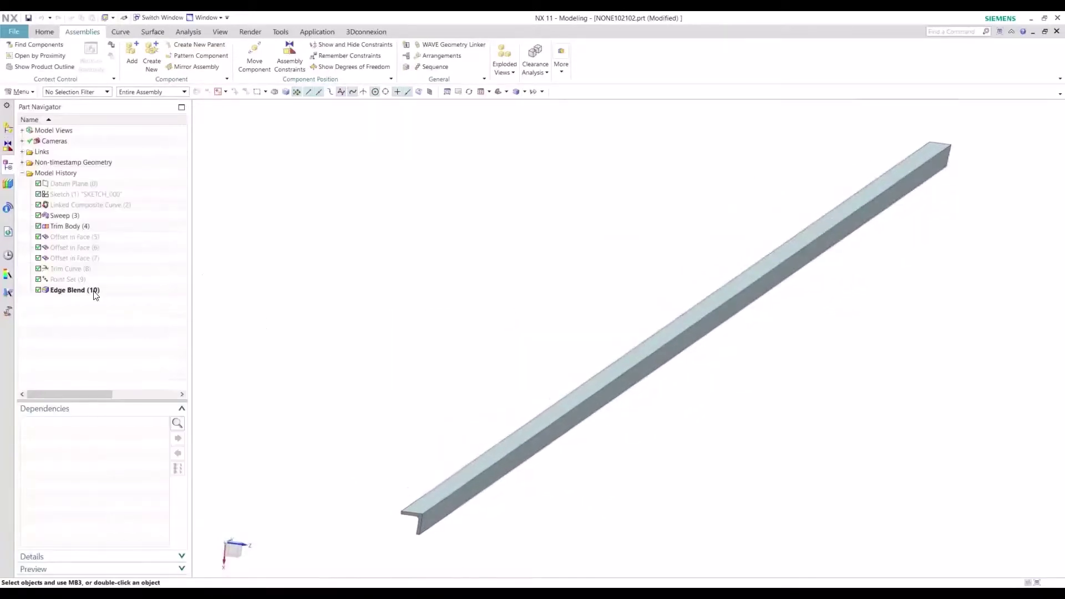
right_click(87, 277)
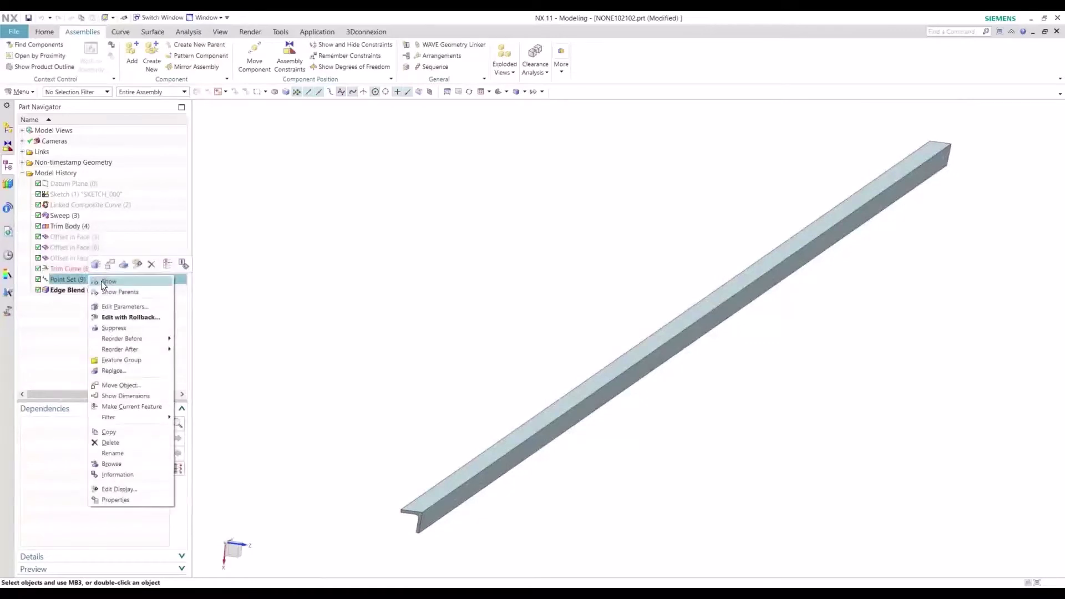
left_click(101, 280)
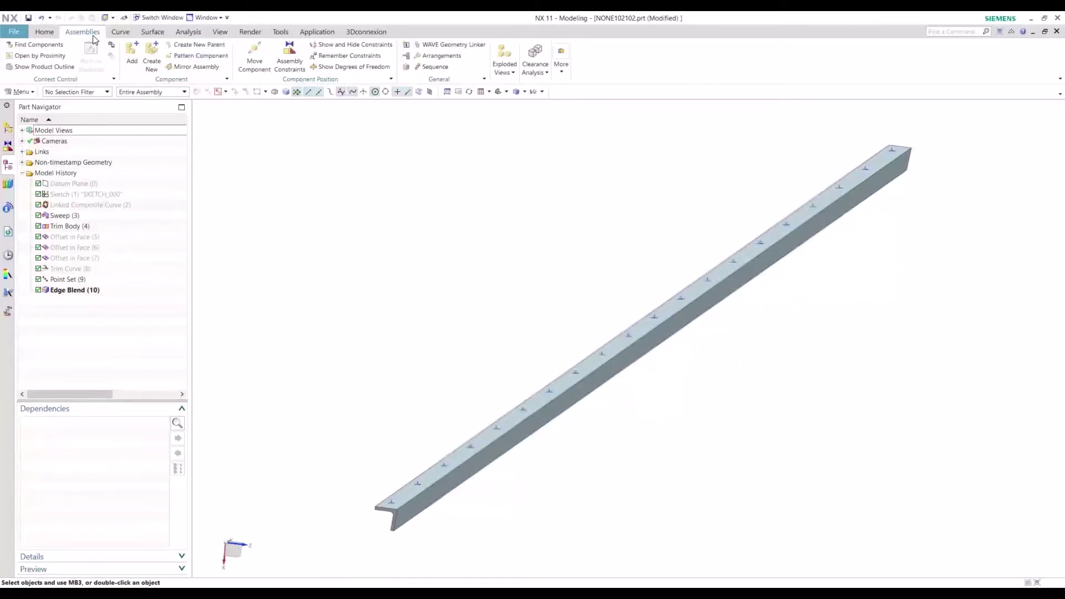
Step: Extract an associative copy of the bracket's solid body with Extract Geometry, fixed at the current timestamp
left_click(44, 32)
left_click(290, 64)
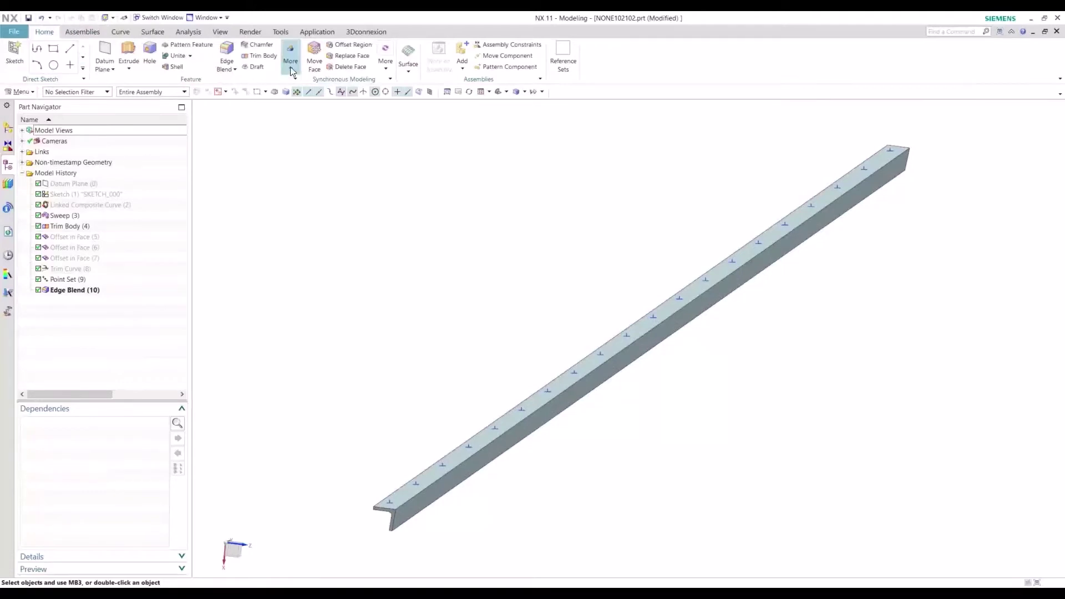
left_click(339, 214)
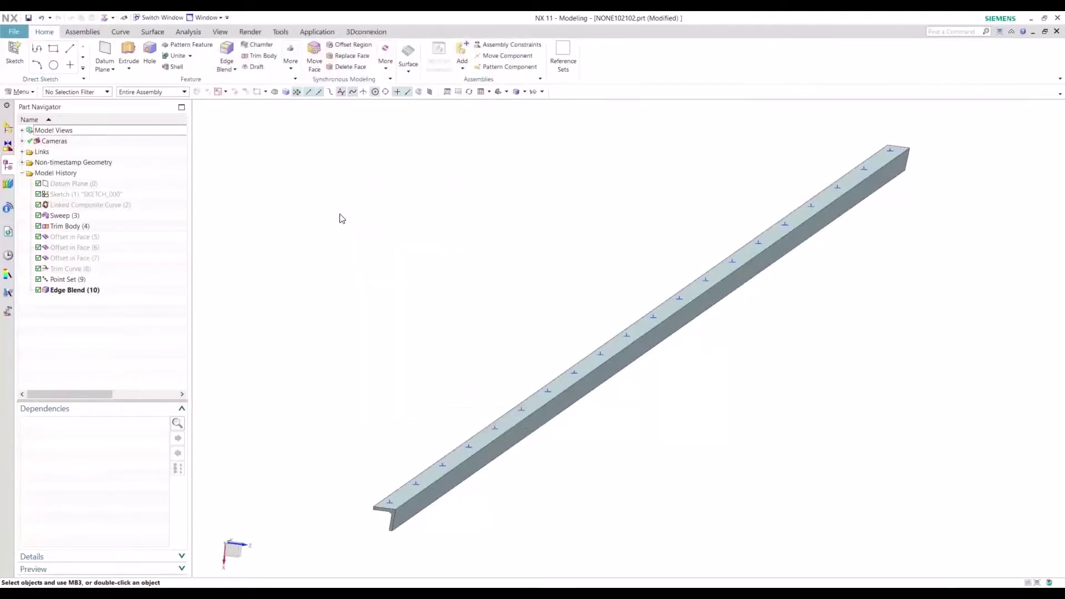
left_click(262, 202)
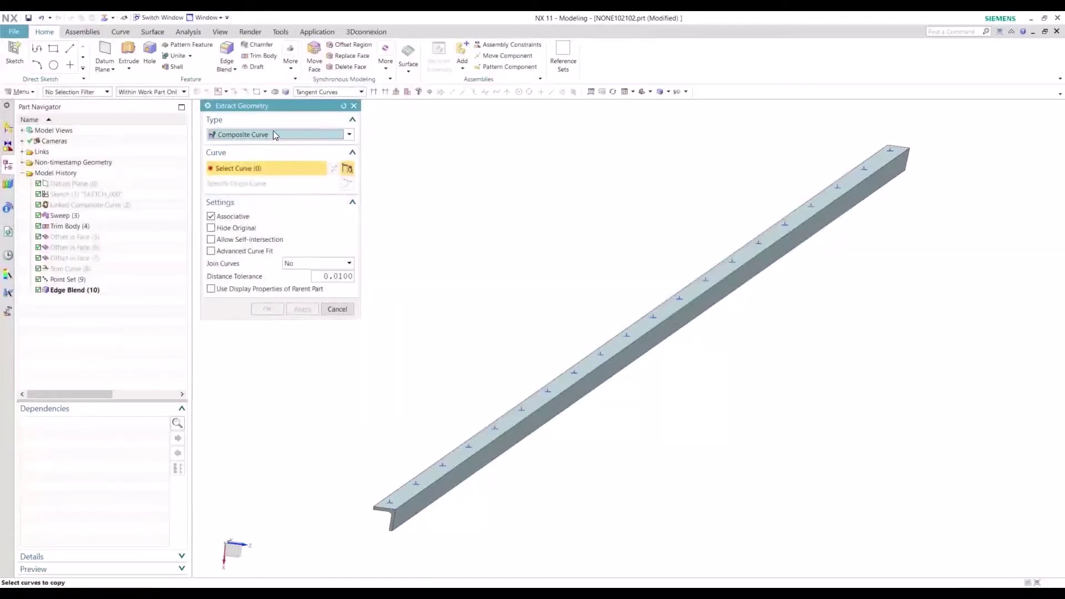
left_click(273, 133)
left_click(263, 204)
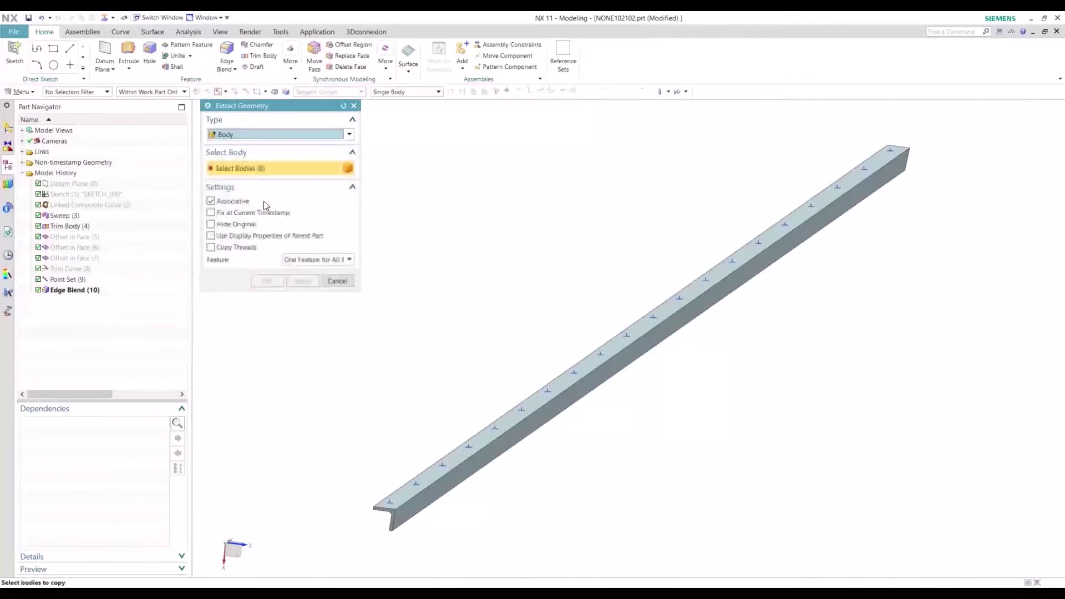
left_click(238, 213)
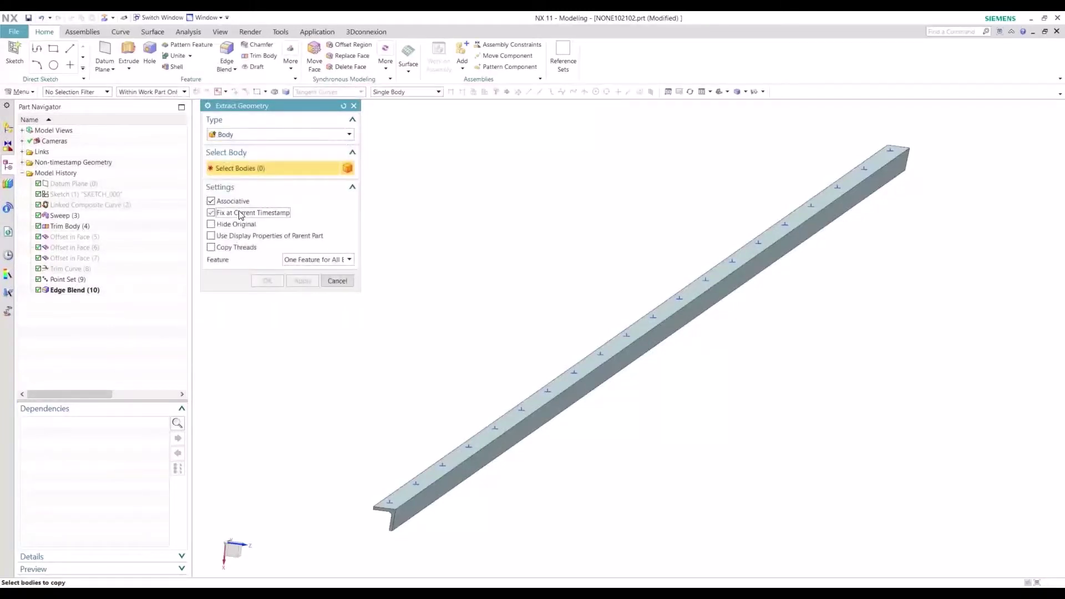
left_click(441, 487)
middle_click(308, 434)
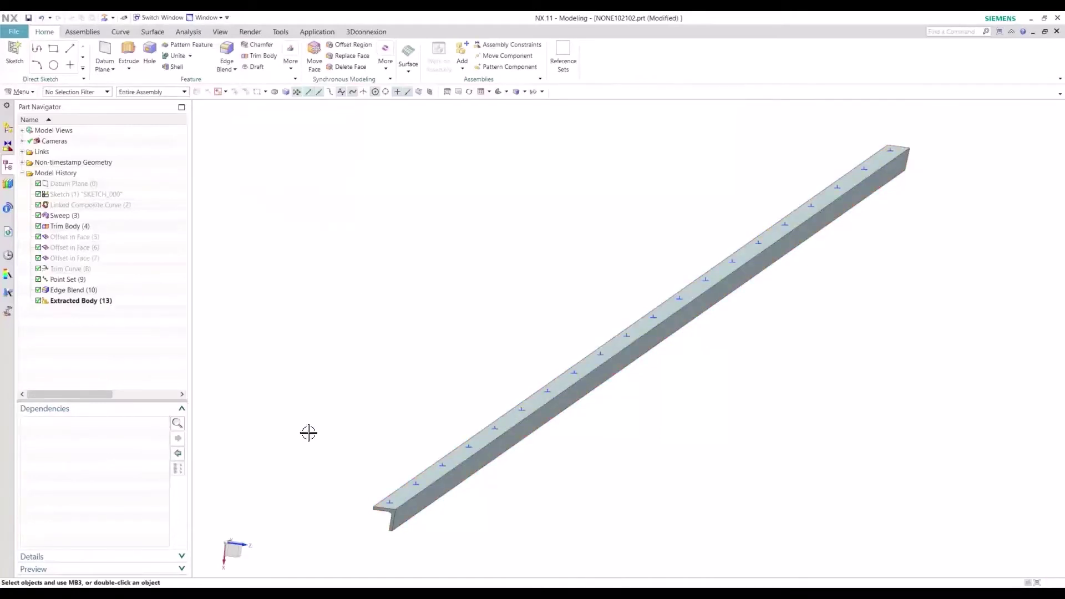
Step: Rename the Edge Blend (10) feature as "Machined Part"
right_click(123, 292)
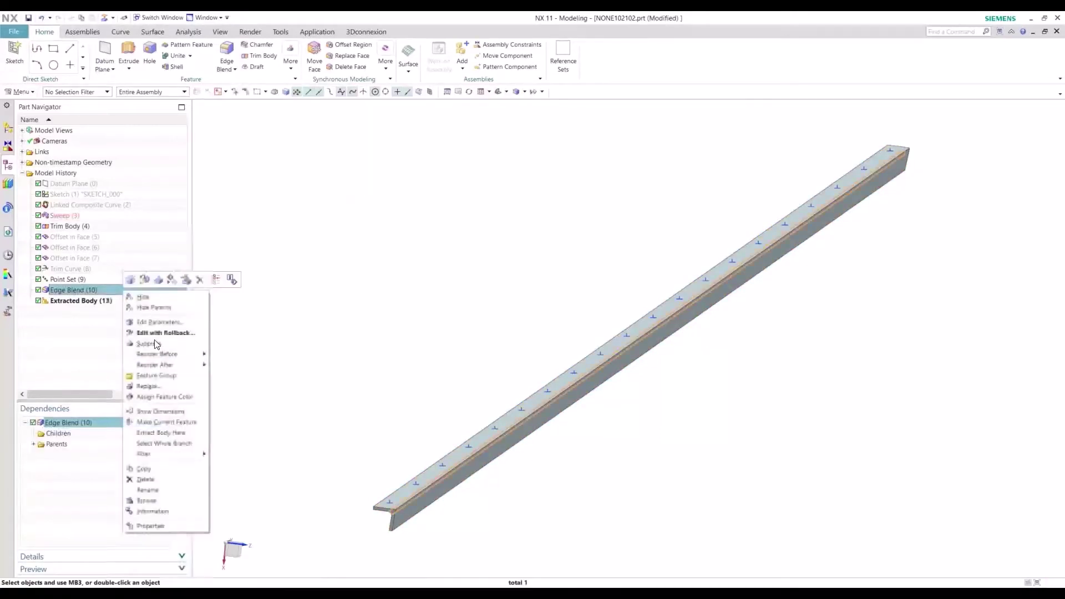
left_click(148, 490)
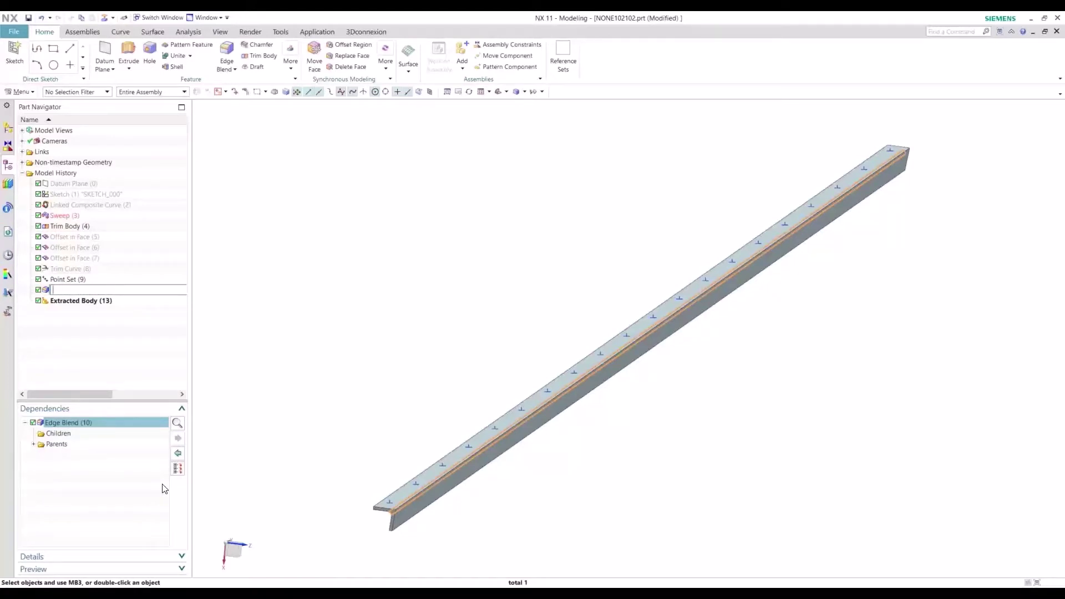
type("Machined Part")
key("Return")
Step: Rename the extracted body feature as "Assembled Part"
right_click(113, 302)
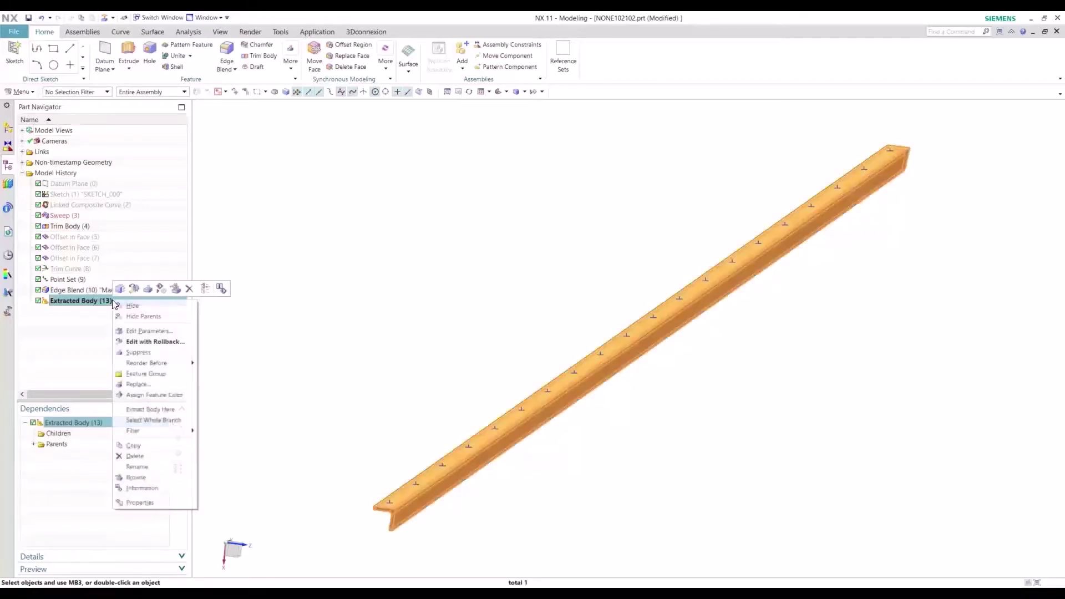
left_click(154, 469)
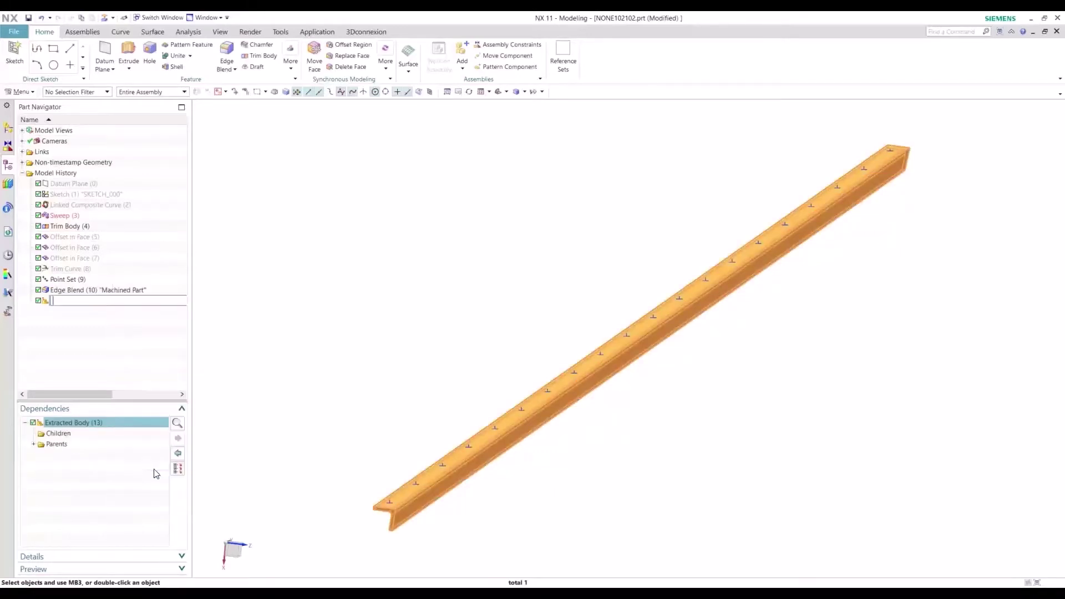
type("Assembled Part")
key("Return")
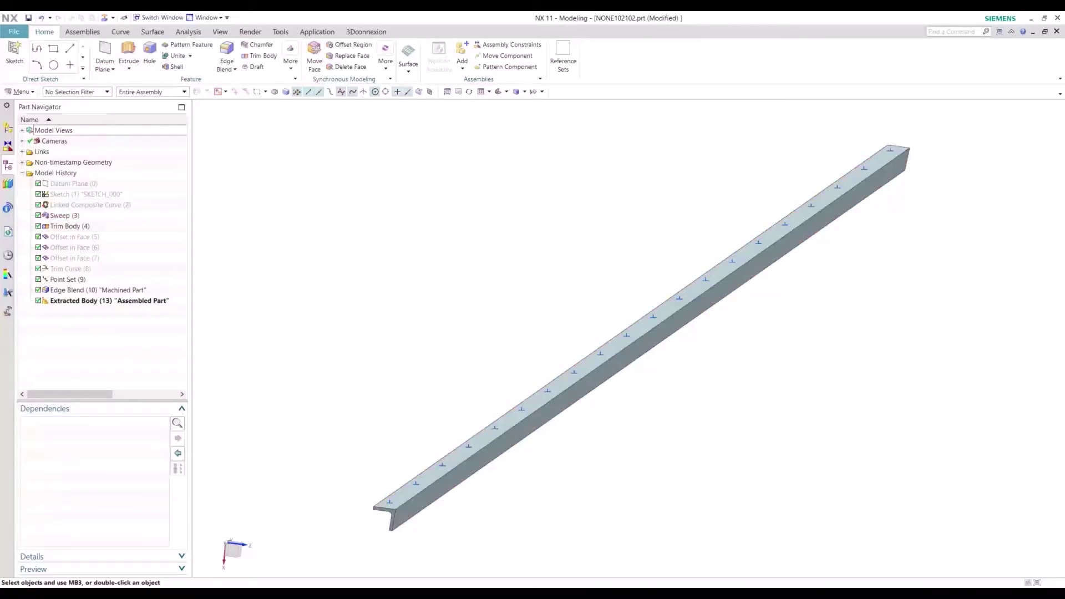
Step: Hide the extracted body "Assembled Part"
left_click(147, 302)
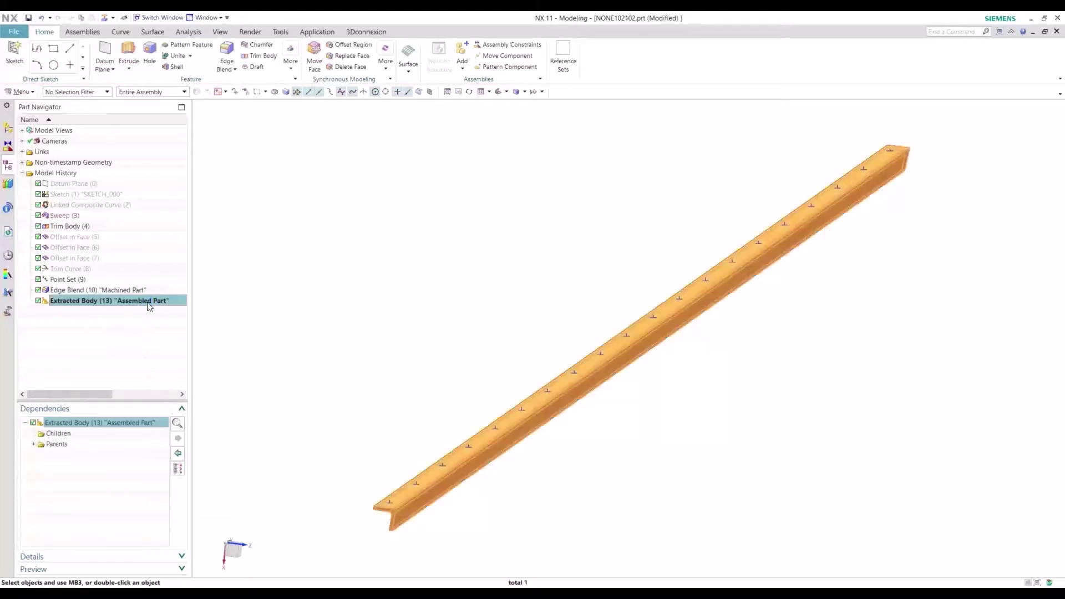
right_click(147, 301)
left_click(172, 307)
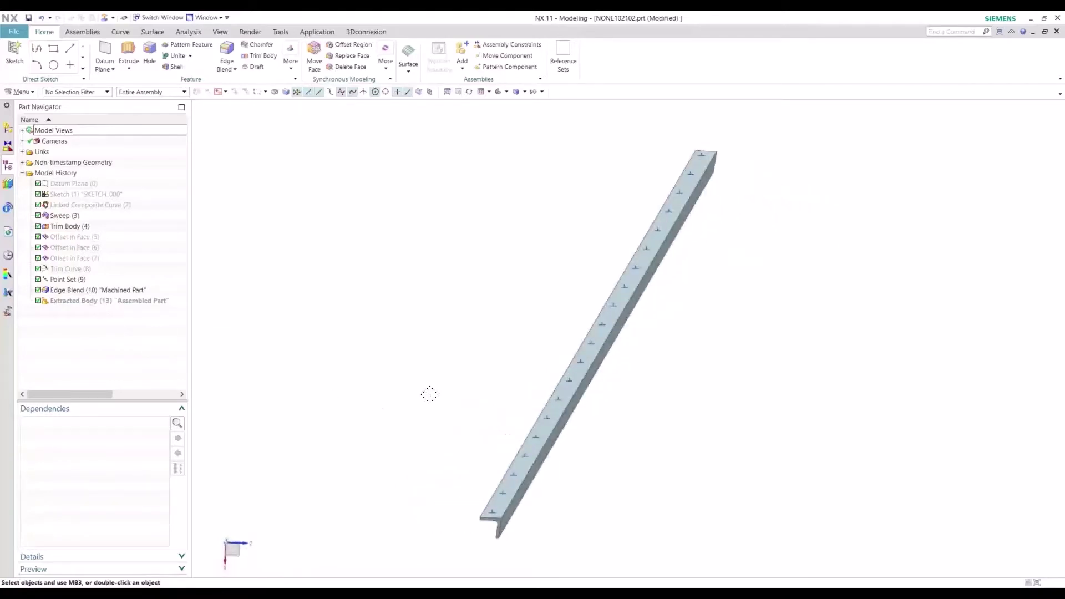
Step: Start a simple general hole on the bracket and set its diameter to .5 mm
left_click(149, 55)
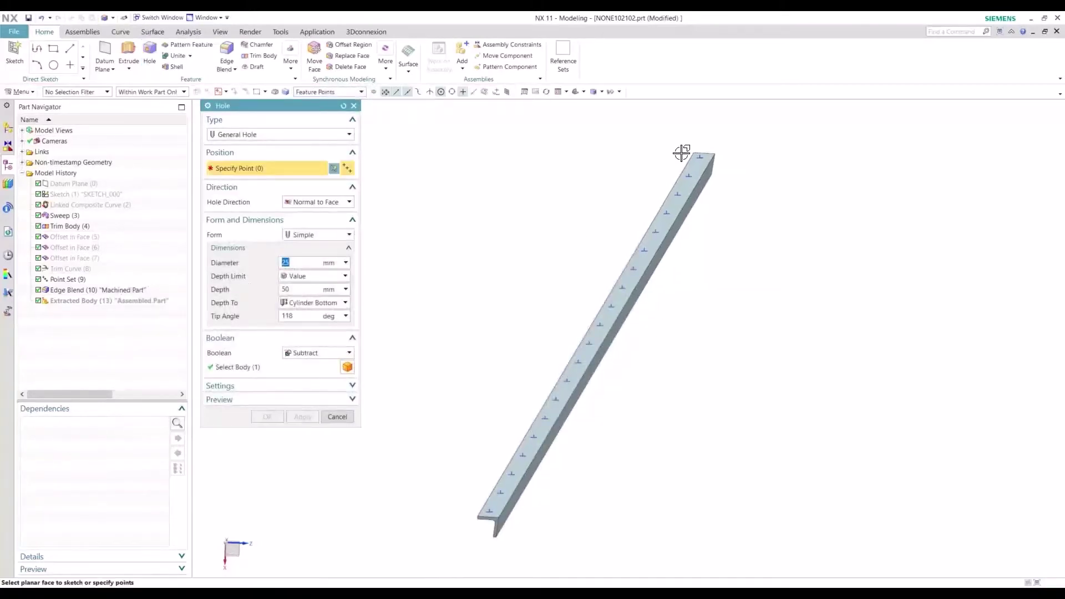
scroll(624, 333, "down", 2)
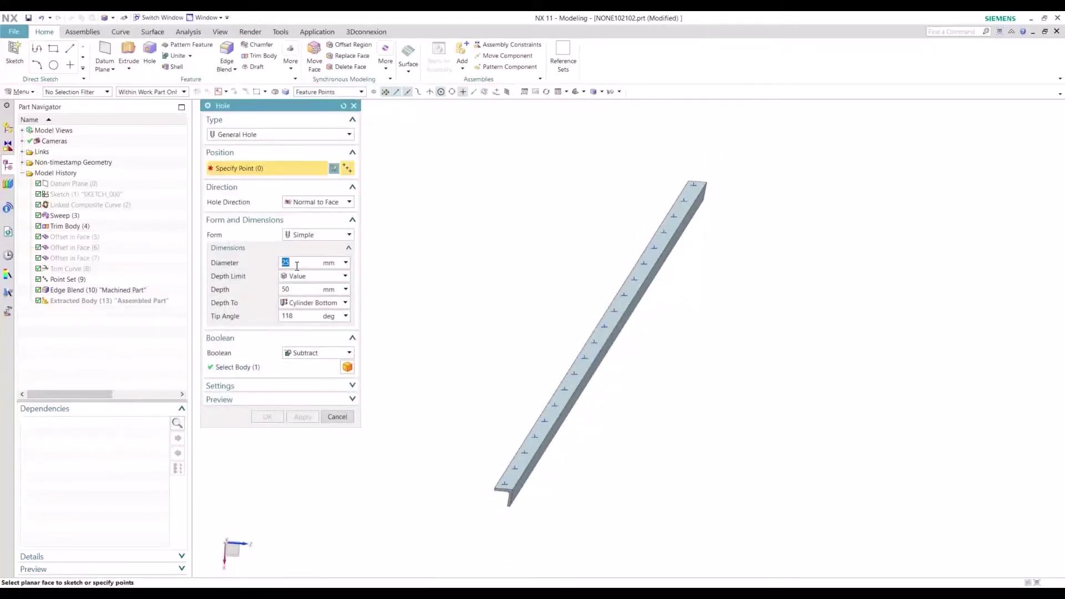
type(".5")
scroll(296, 270, "up", 2)
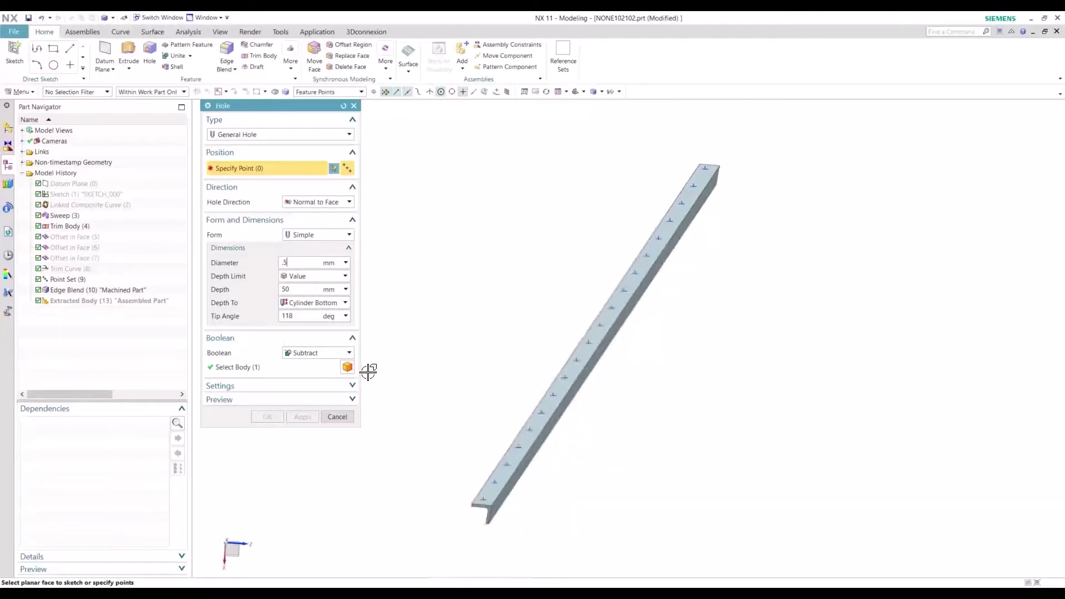
left_click(480, 500)
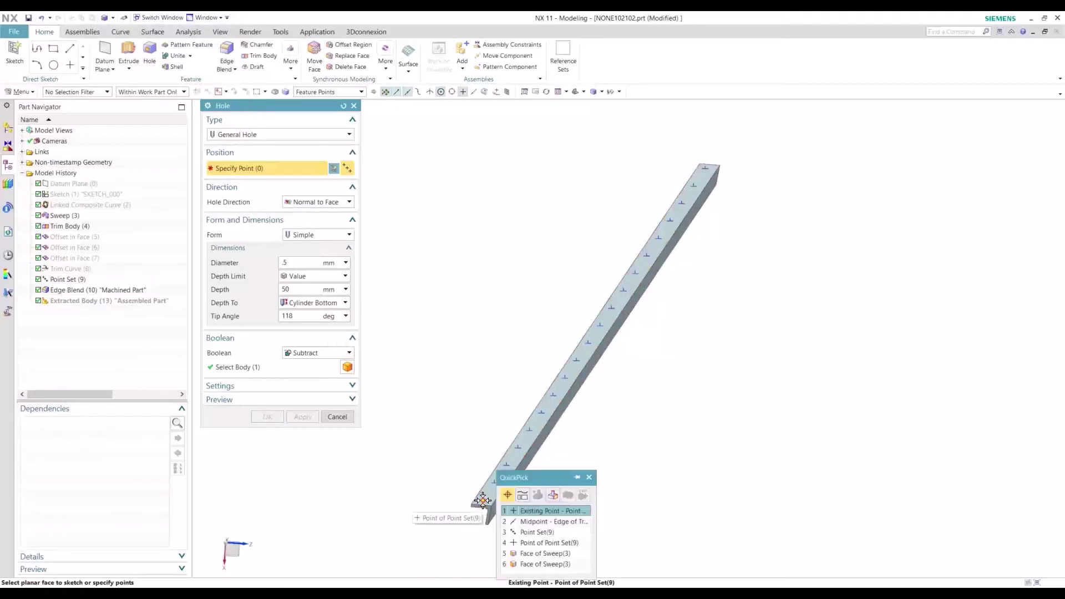
left_click(561, 540)
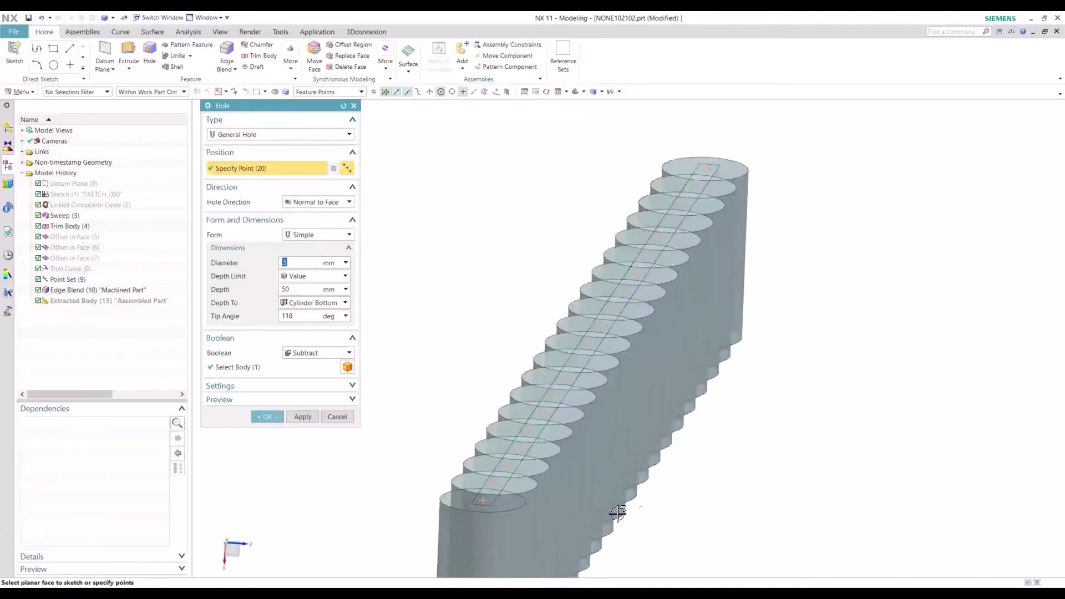
left_click(494, 487, "shift")
scroll(484, 502, "up", 3)
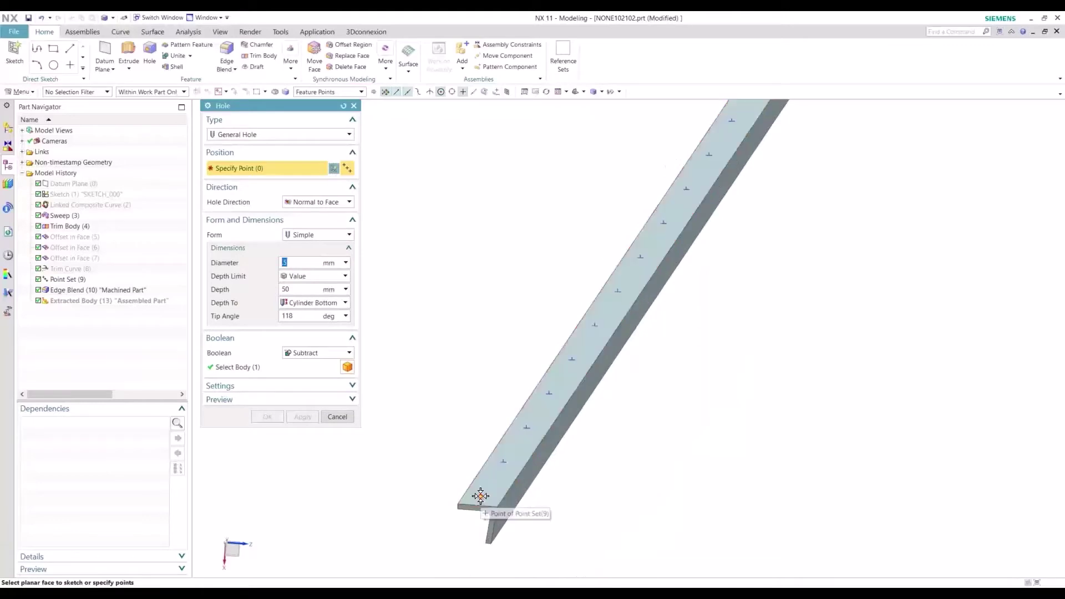
left_click(480, 495)
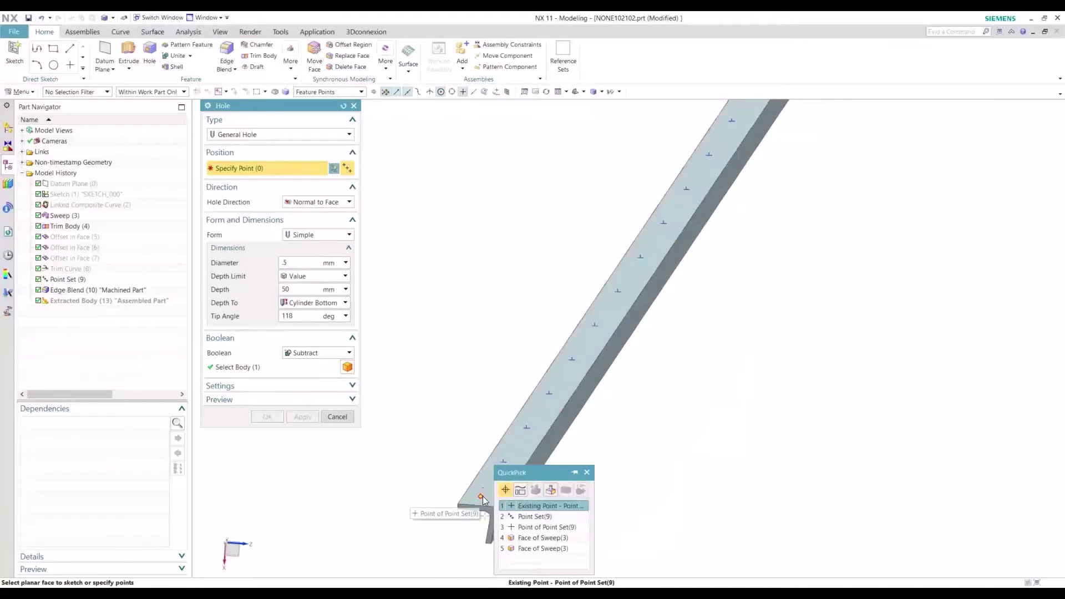
left_click(562, 527)
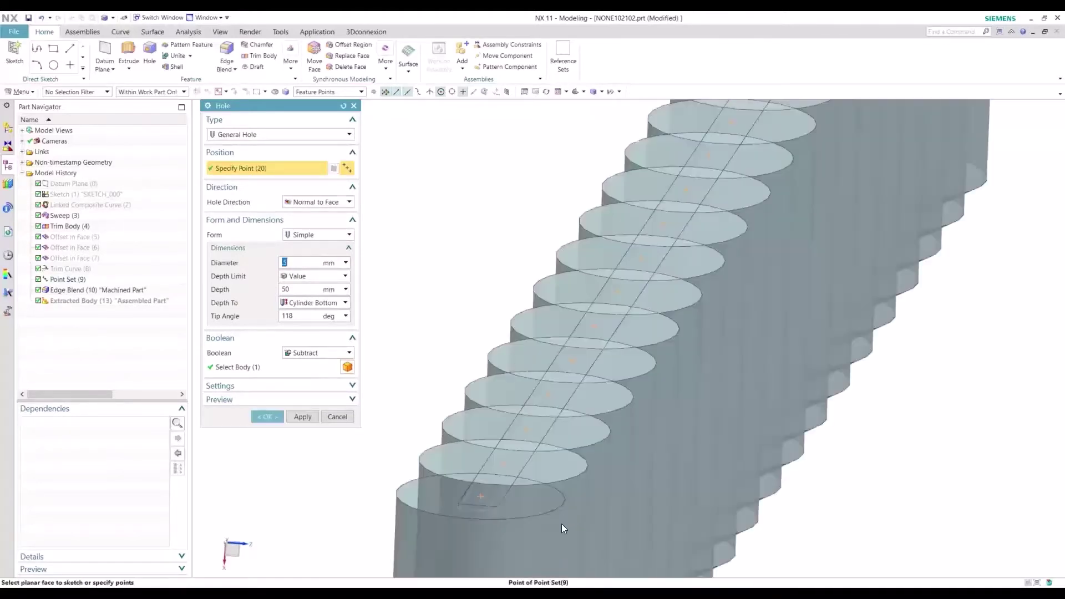
left_click(482, 500, "shift")
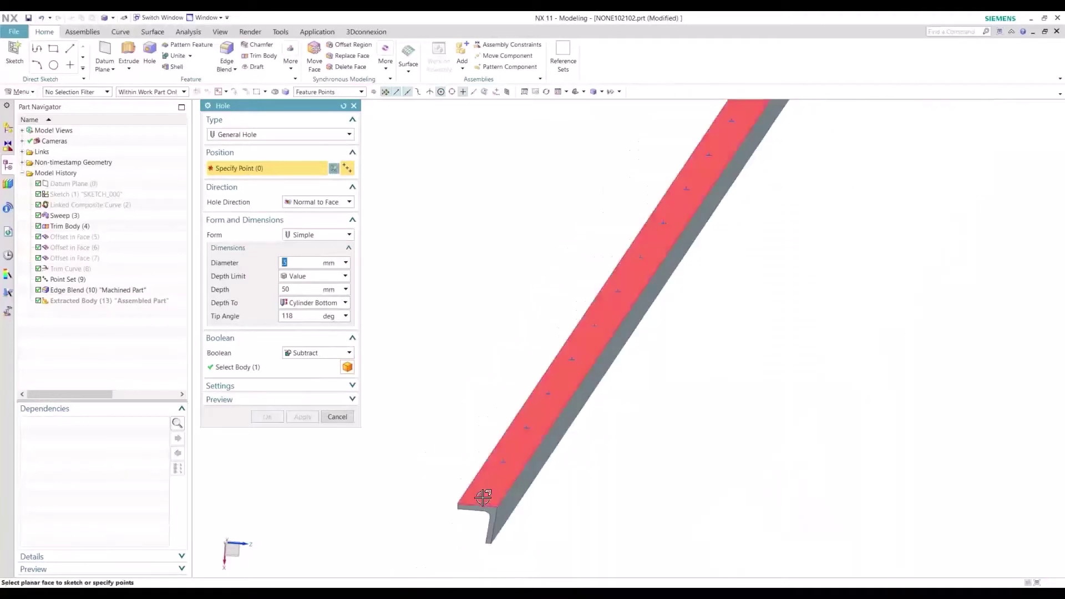
left_click(482, 500)
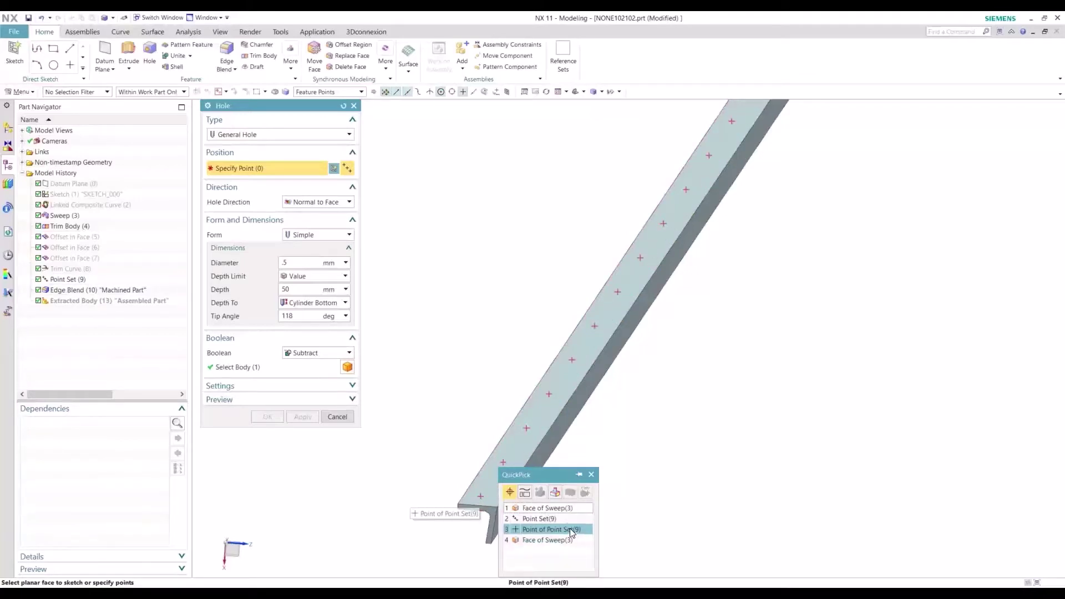
Step: Restrict point selection to Single Point and place the hole positions on the first and last points of Point Set (9)
left_click(324, 93)
left_click(321, 102)
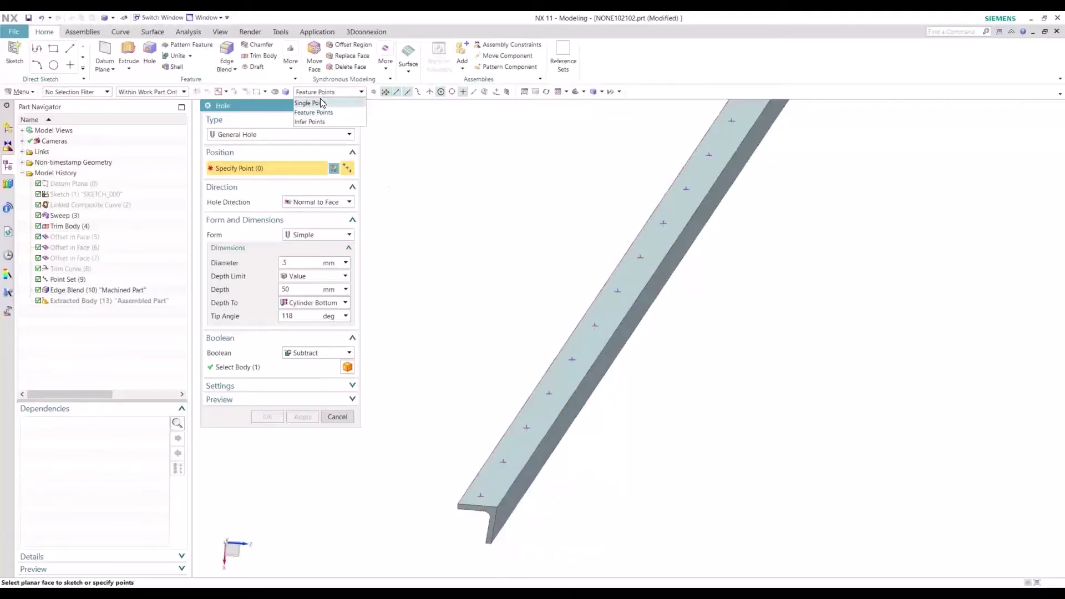
left_click(480, 496)
left_click(551, 518)
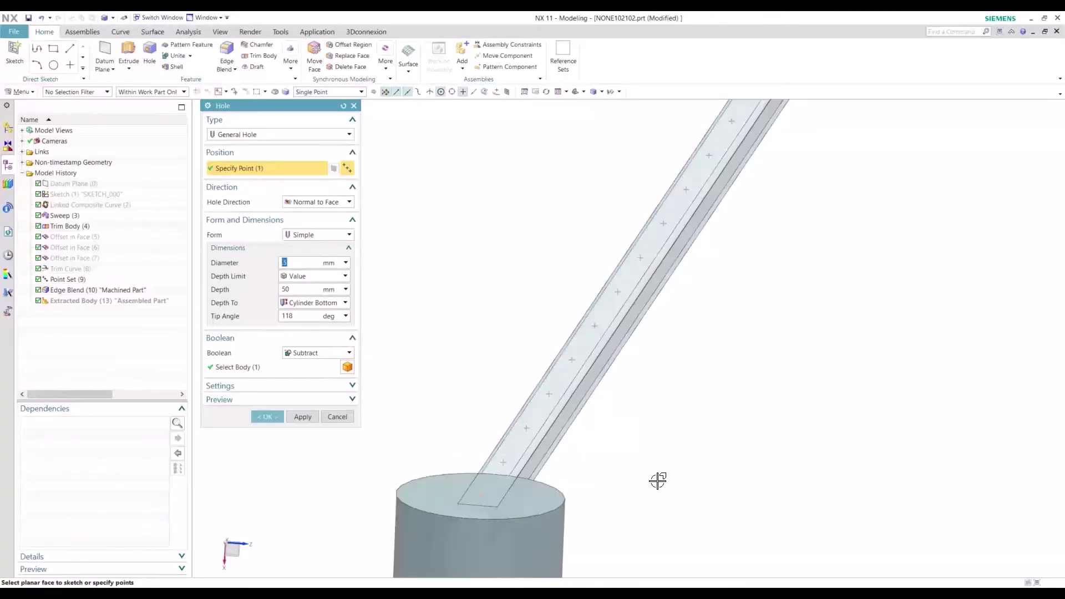
scroll(658, 480, "down", 4)
scroll(677, 231, "up", 4)
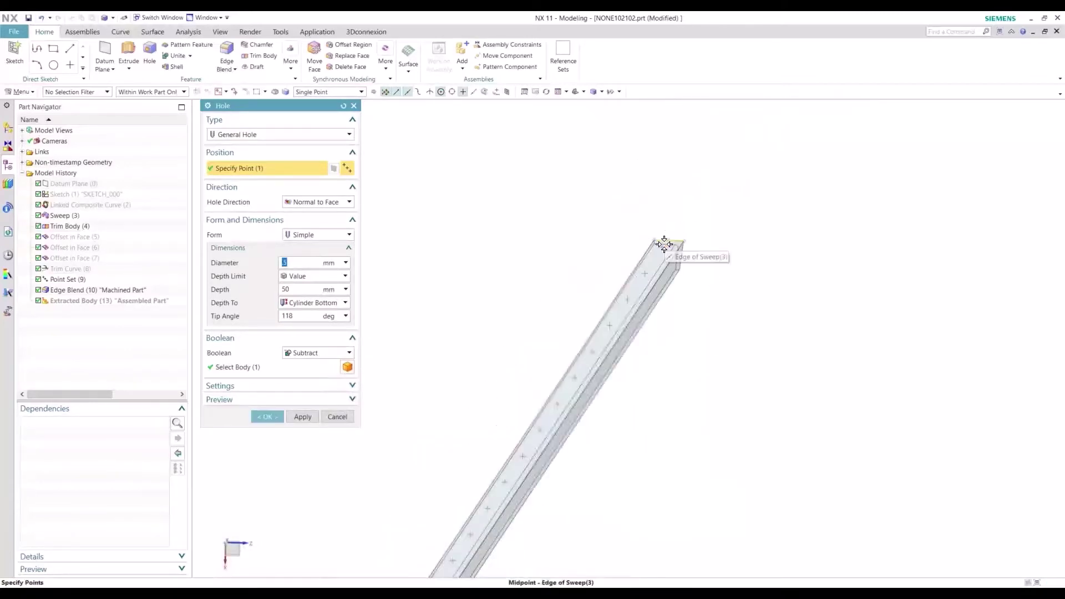
left_click(661, 248)
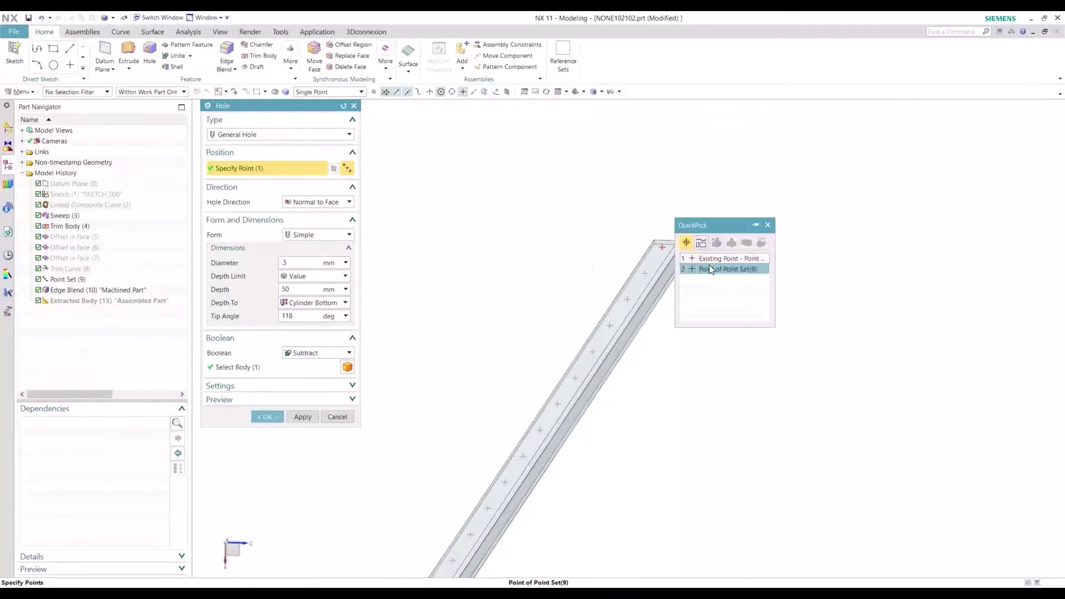
left_click(721, 266)
Step: Set the end holes' diameter to .5 mm and their depth to 1 mm
type(".5")
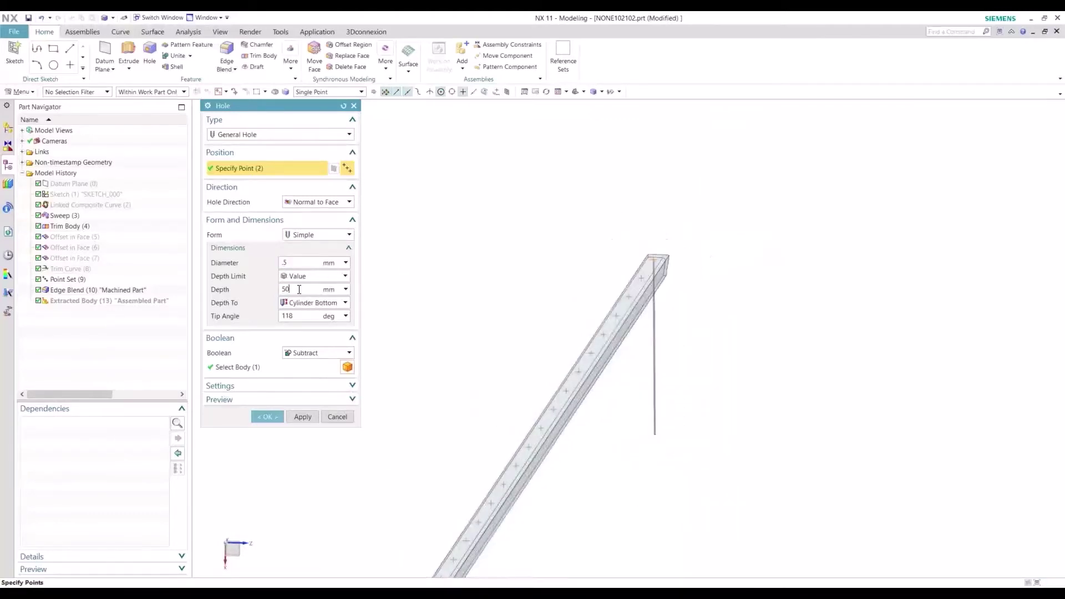
left_click(300, 289)
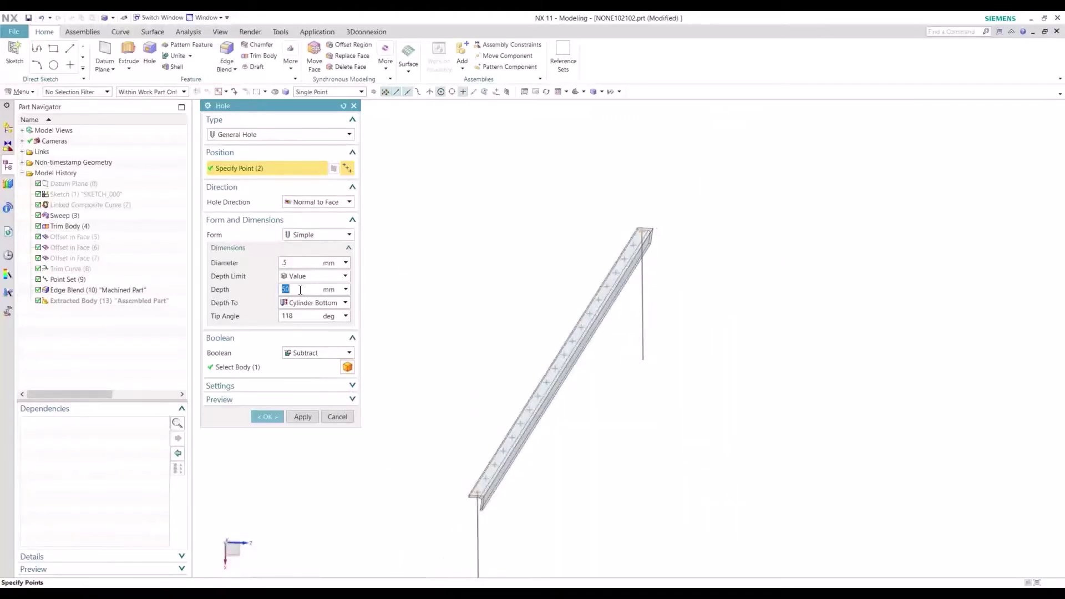
type("1")
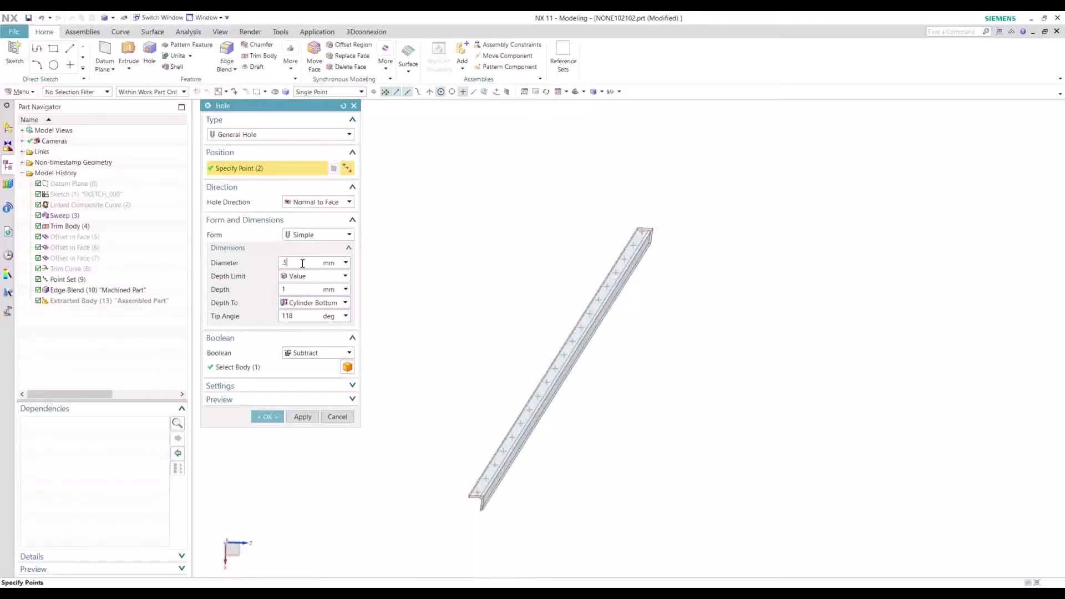
scroll(423, 414, "down", 3)
key("F8")
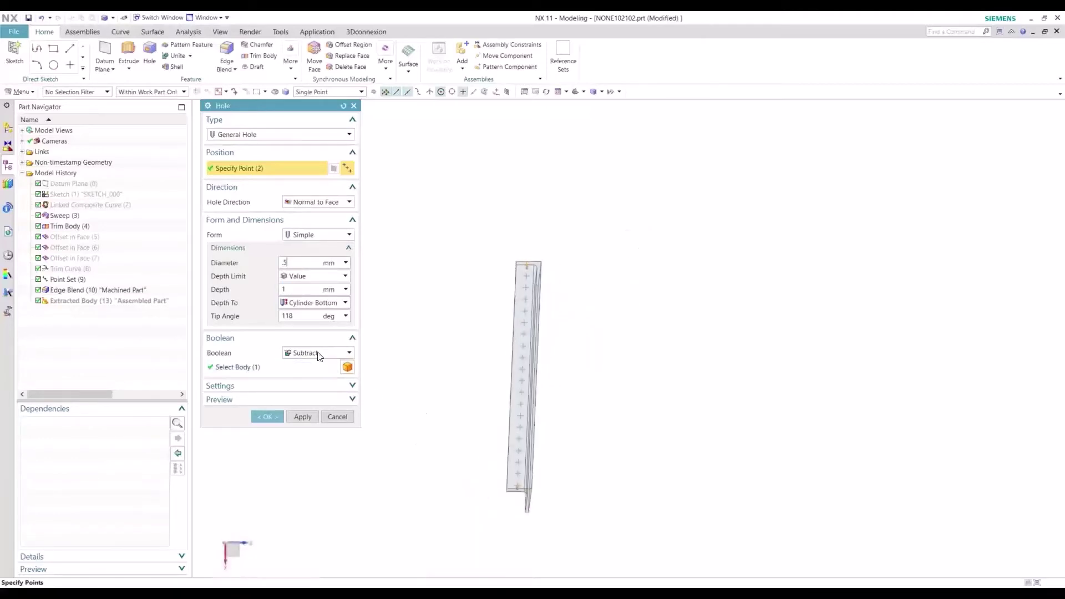
Step: Replace the hole's subtract target with the "Machined Part" body and create the two end holes
left_click(242, 367)
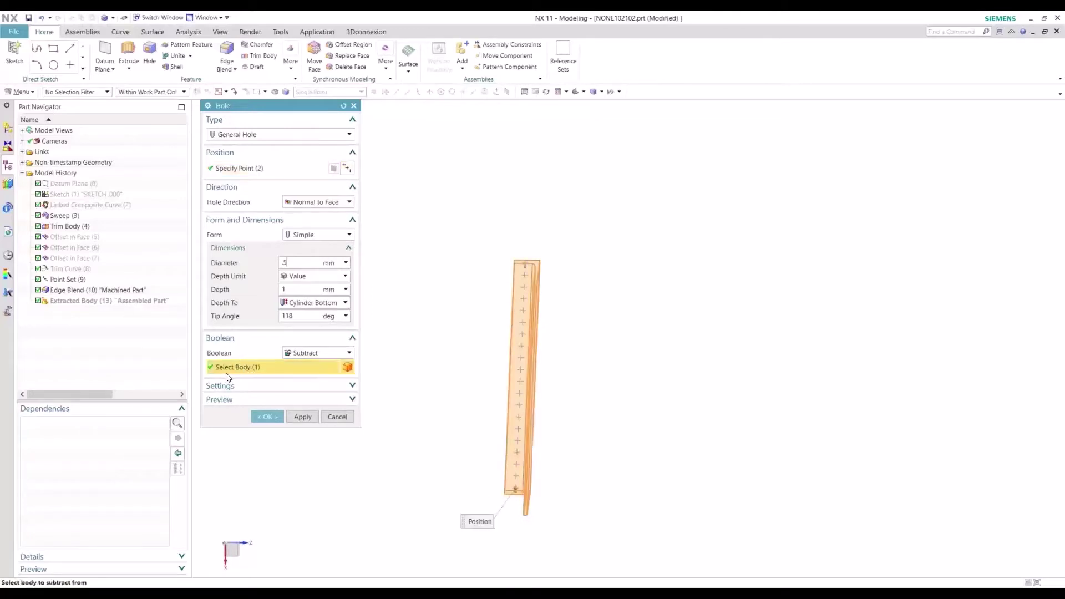
key("Home")
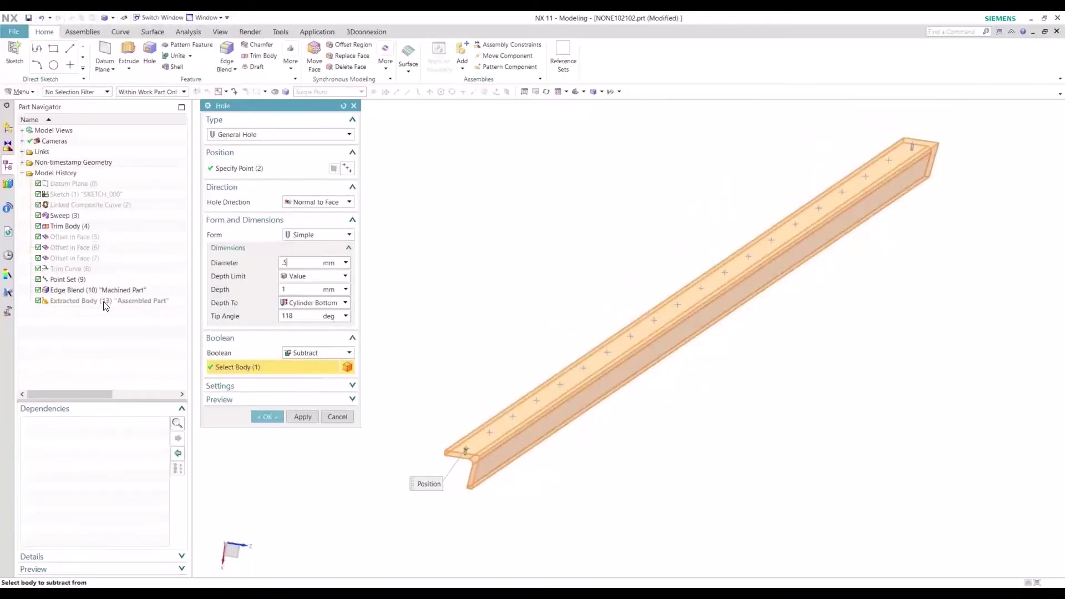
left_click(530, 435, "shift")
scroll(458, 461, "up", 1)
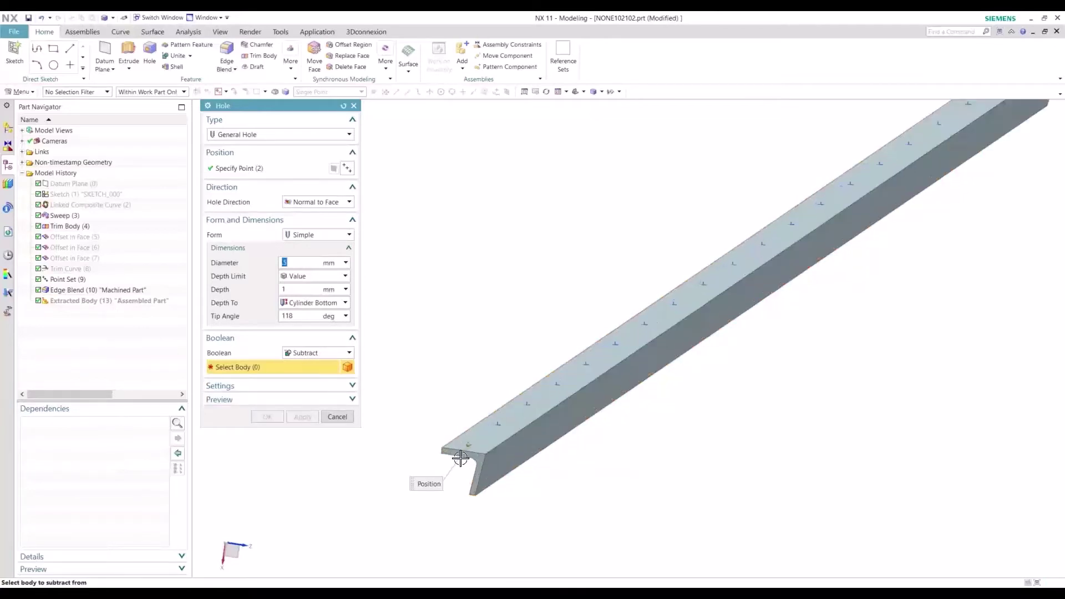
left_click(101, 290)
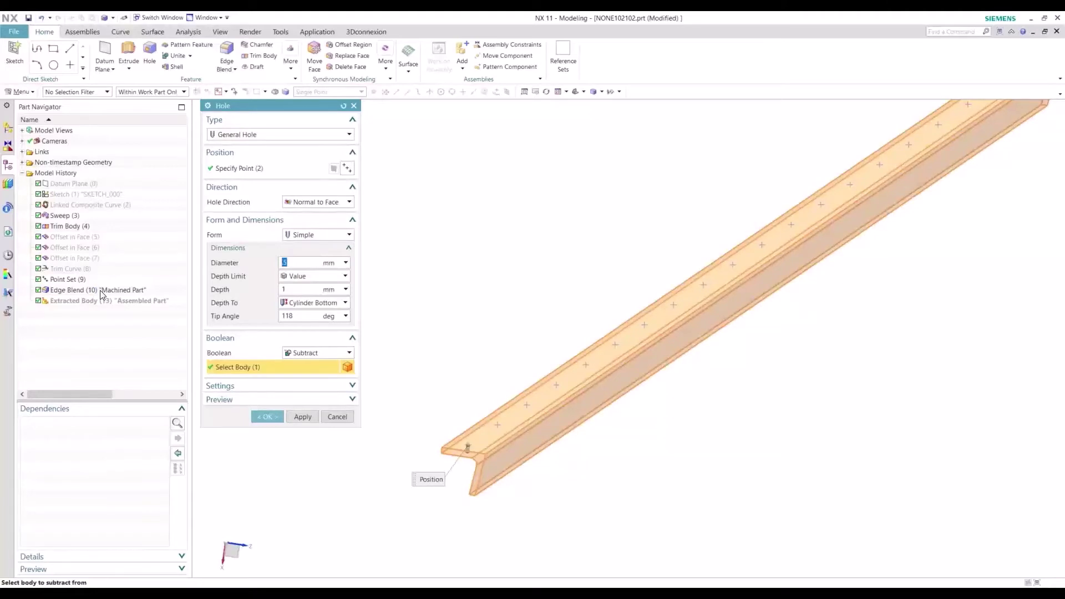
left_click(268, 417)
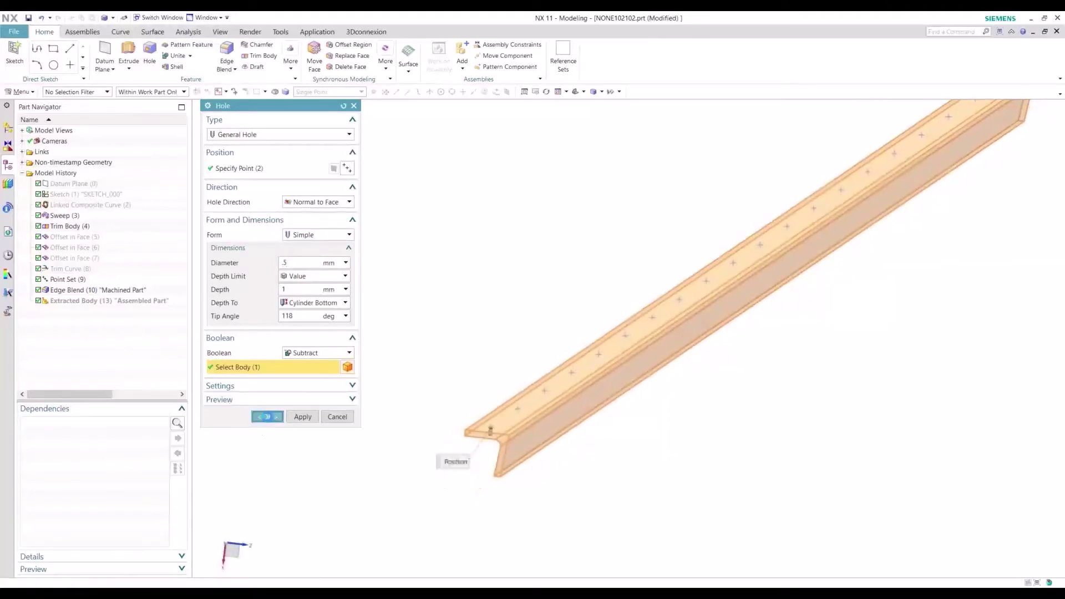
scroll(466, 464, "up", 5)
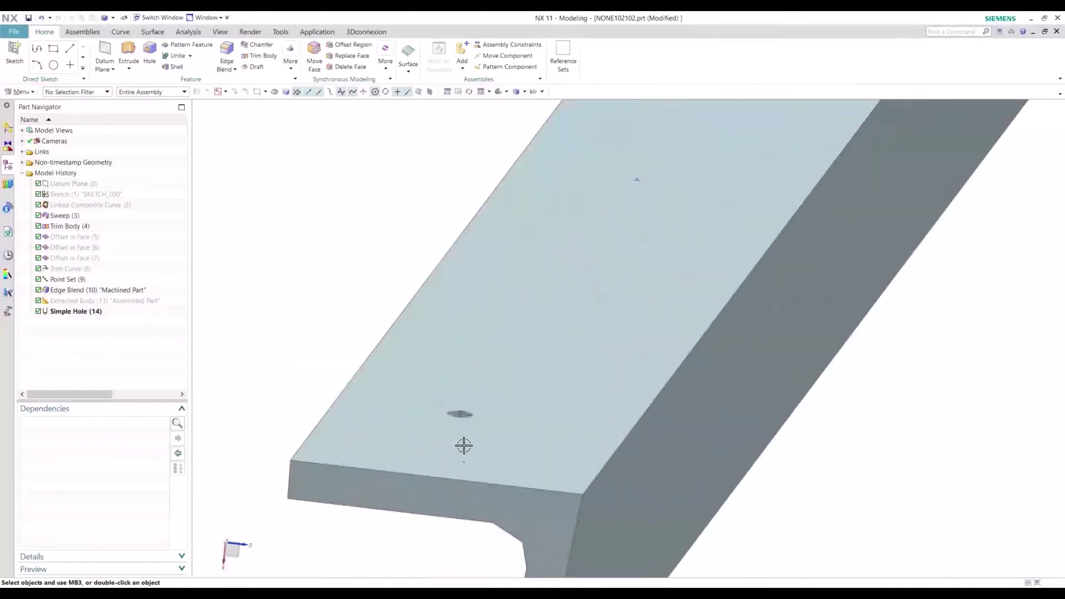
scroll(459, 411, "down", 5)
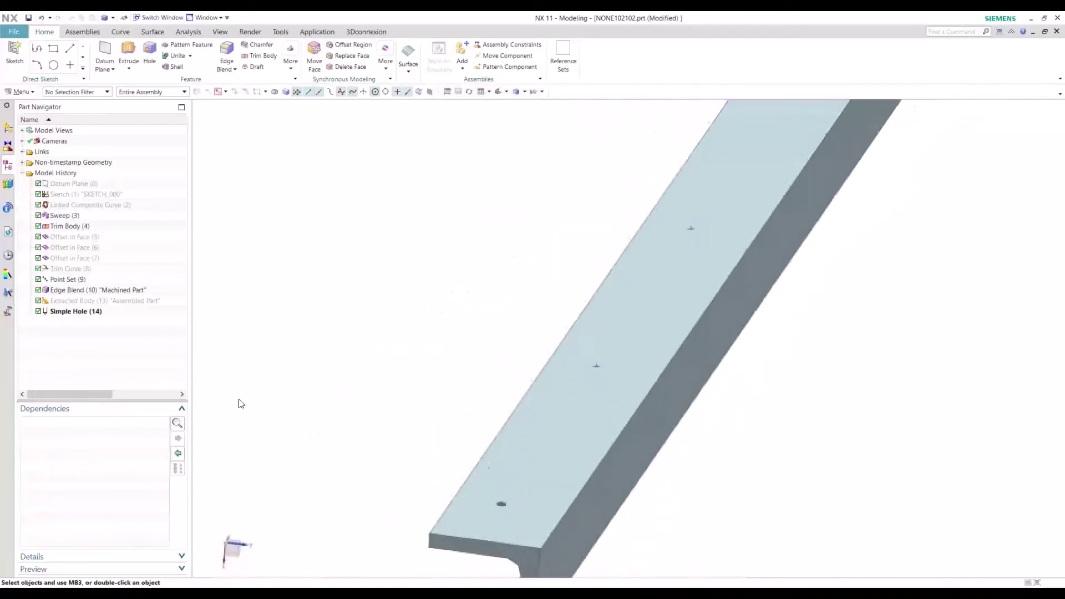
double_click(123, 289)
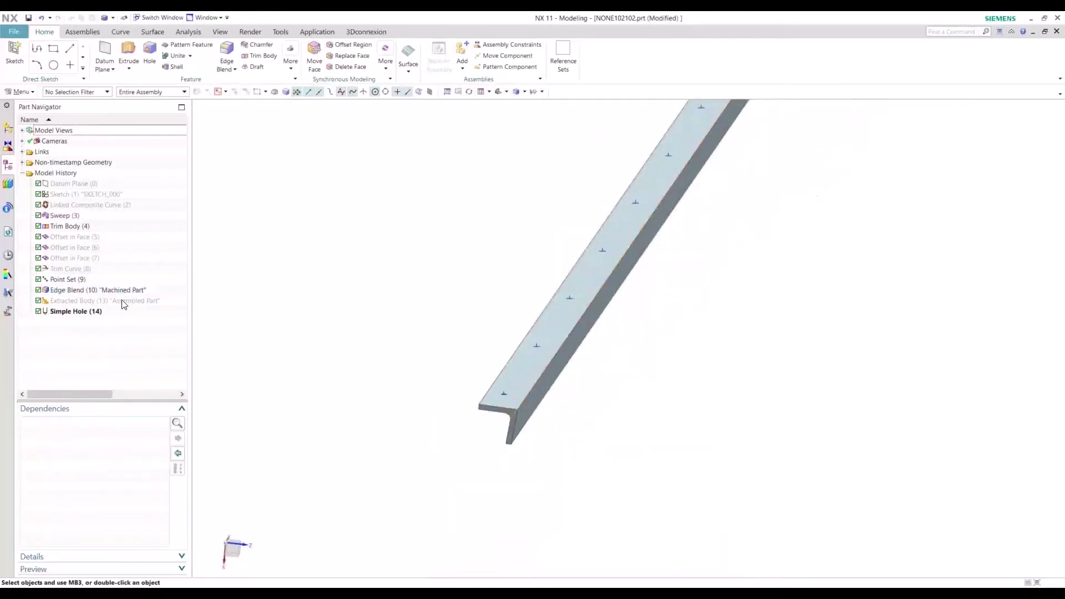
right_click(125, 291)
left_click(109, 311)
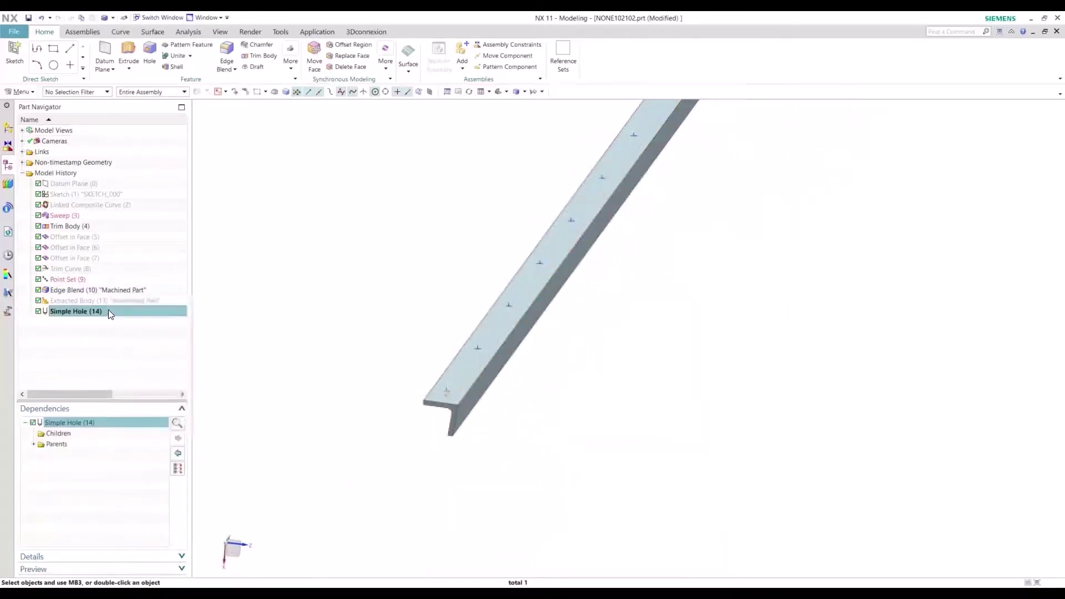
right_click(108, 311)
left_click(160, 486)
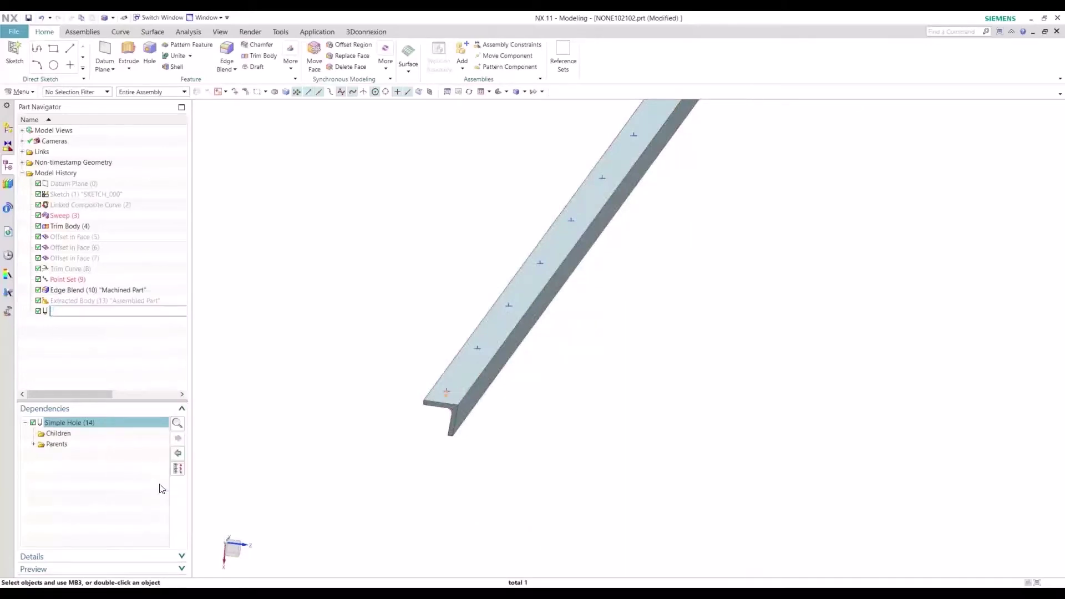
key("p")
key("Escape")
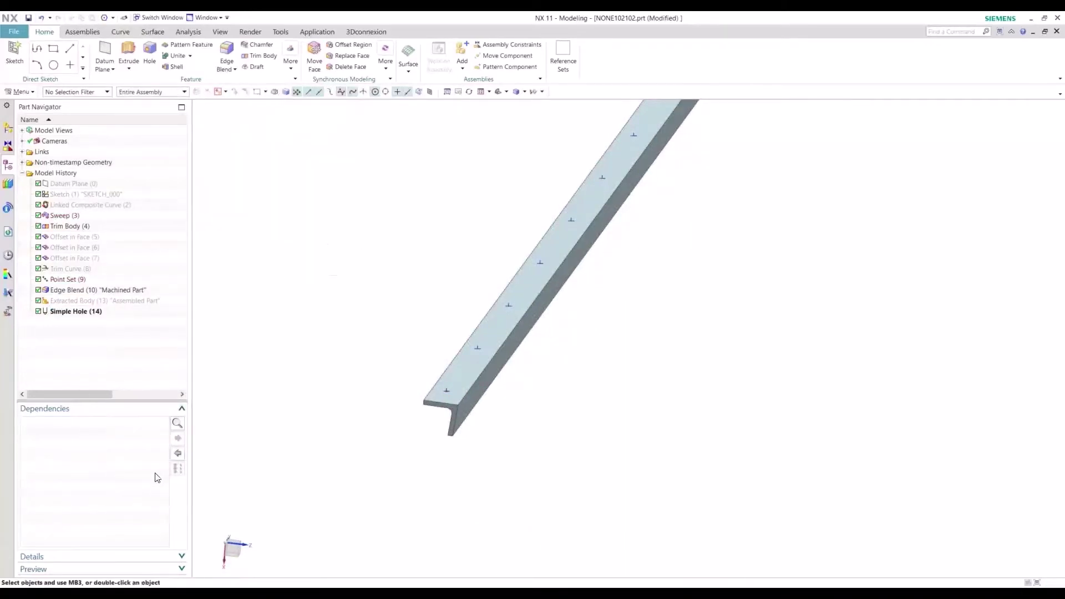
Step: Rename the Simple Hole (14) feature as "Pilot Holes"
left_click(105, 312)
right_click(105, 312)
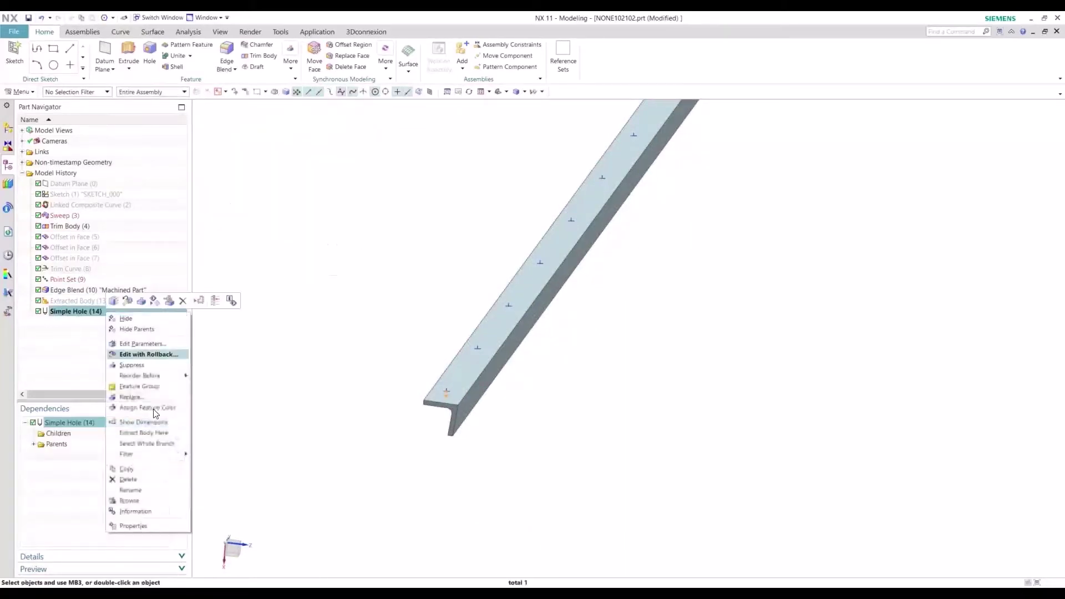
left_click(157, 490)
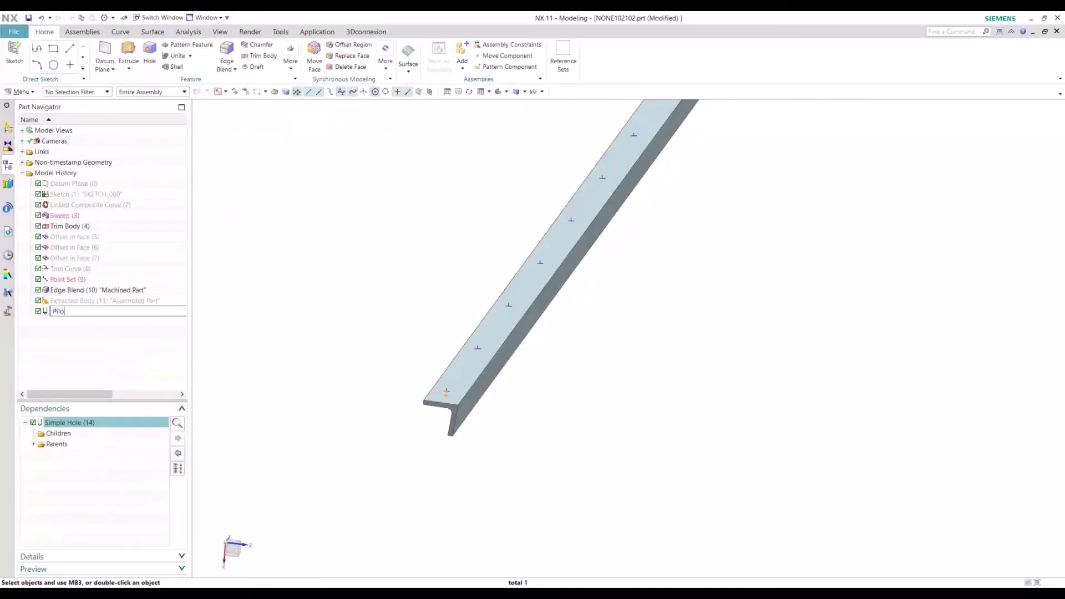
key("Return")
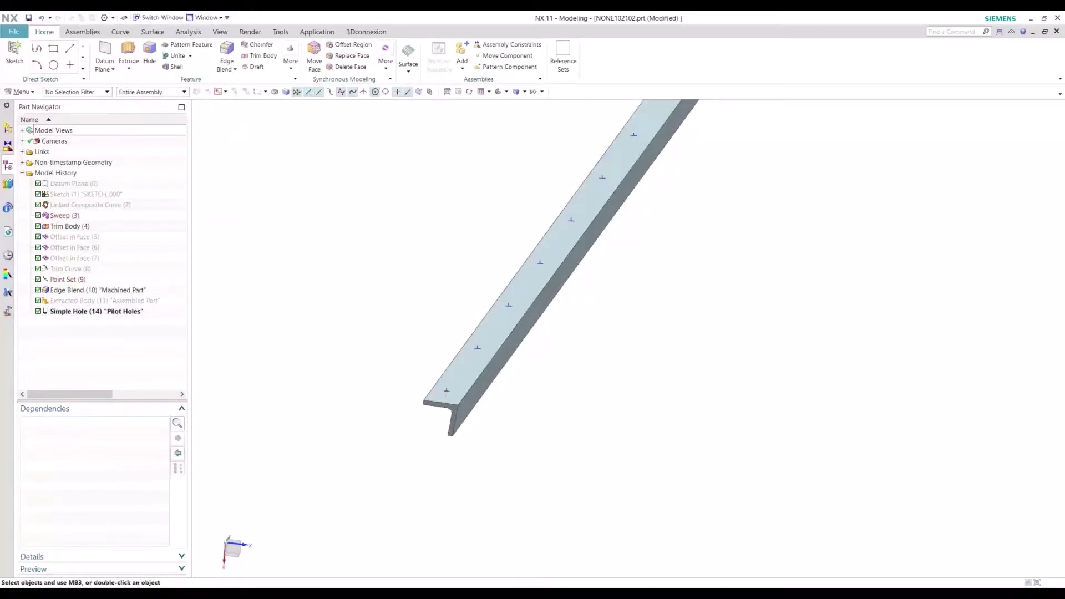
Step: Hide the "Machined Part" body and show the extracted body "Assembled Part"
right_click(111, 291)
left_click(133, 301)
right_click(131, 303)
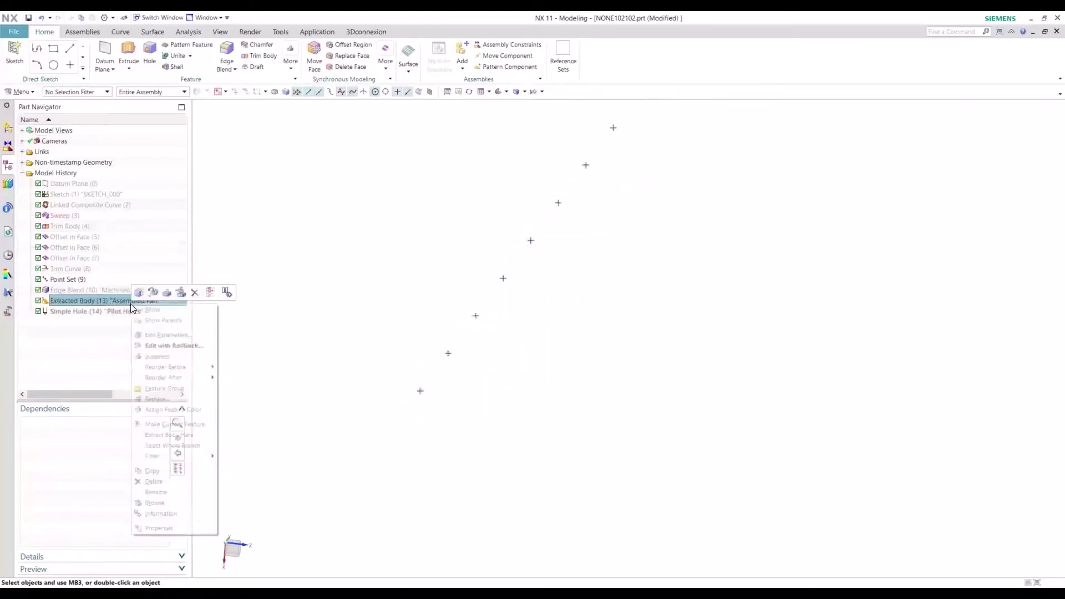
left_click(157, 311)
left_click(302, 310)
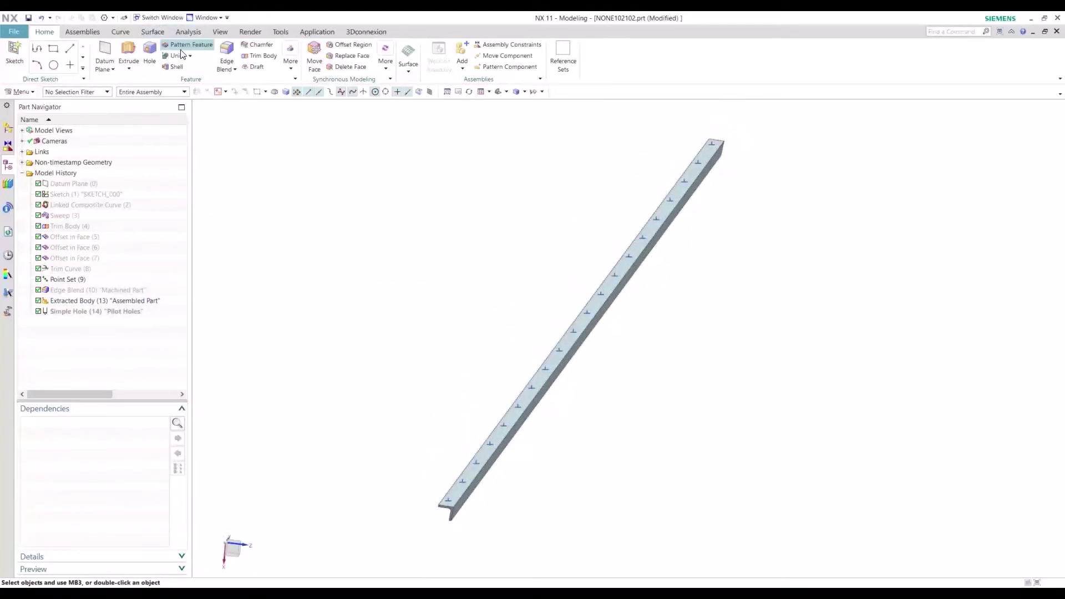
Step: Start a simple general hole on all points of Point Set (9) with a diameter of 1.5 mm and a depth of 1 mm
left_click(149, 52)
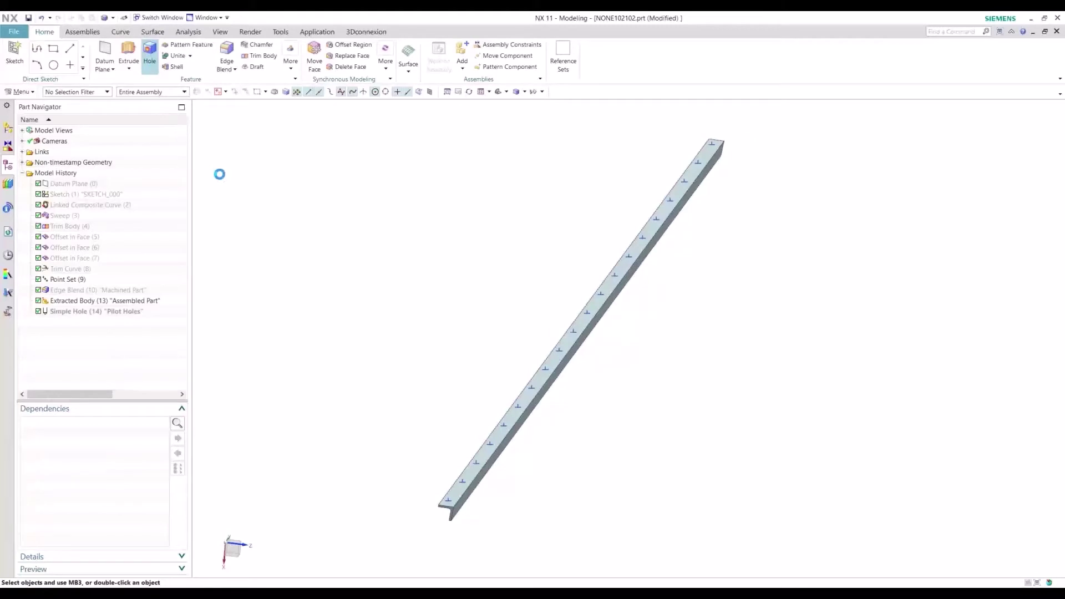
left_click(81, 279)
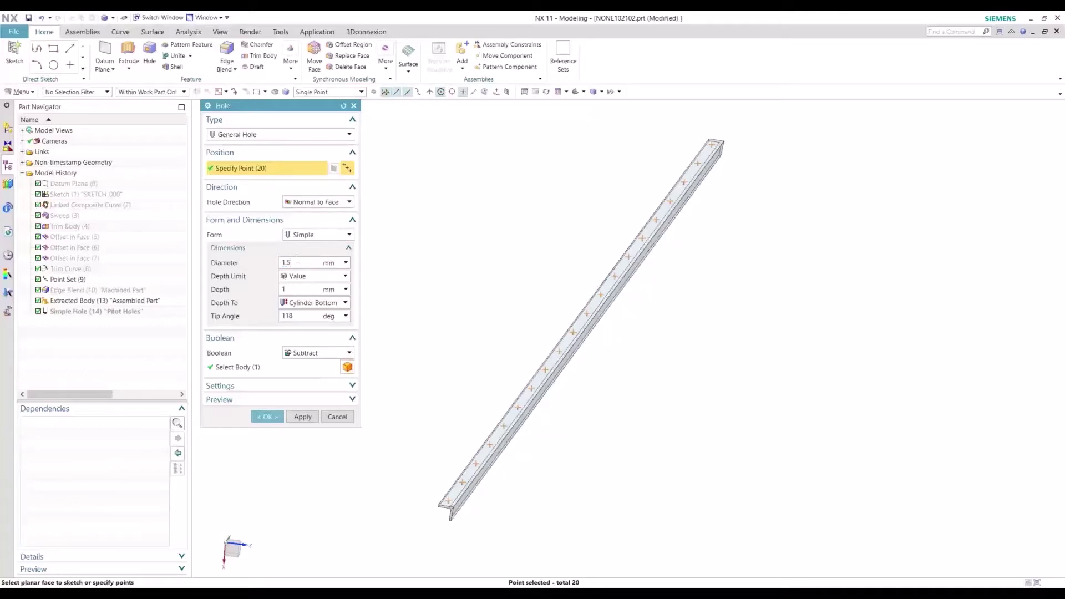
left_click(298, 288)
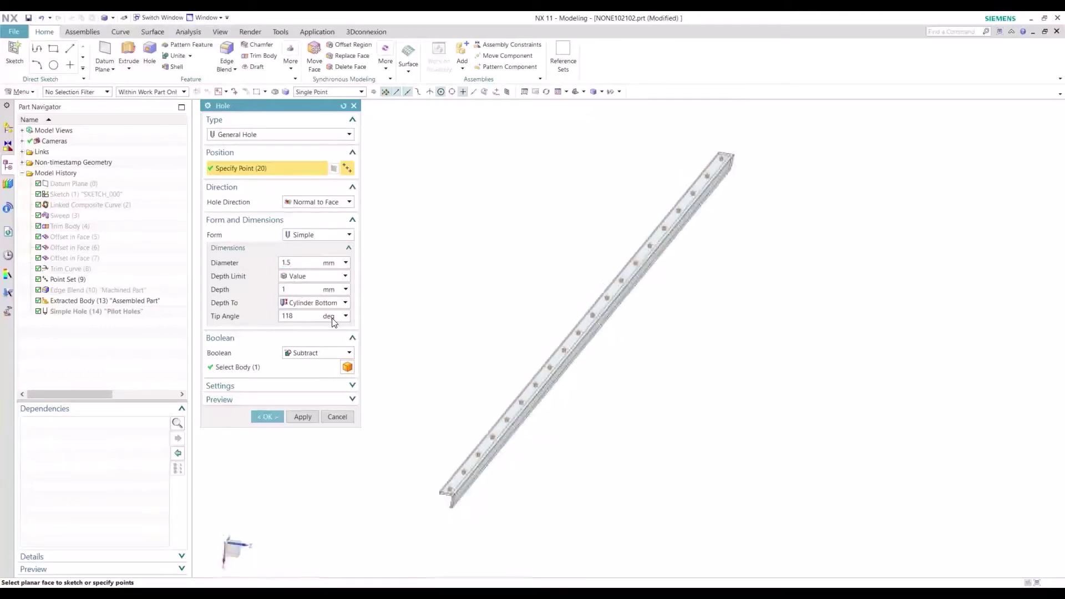
Step: Reselect the extracted body "Assembled Part" as the subtract target and create the full row of holes
left_click(311, 366)
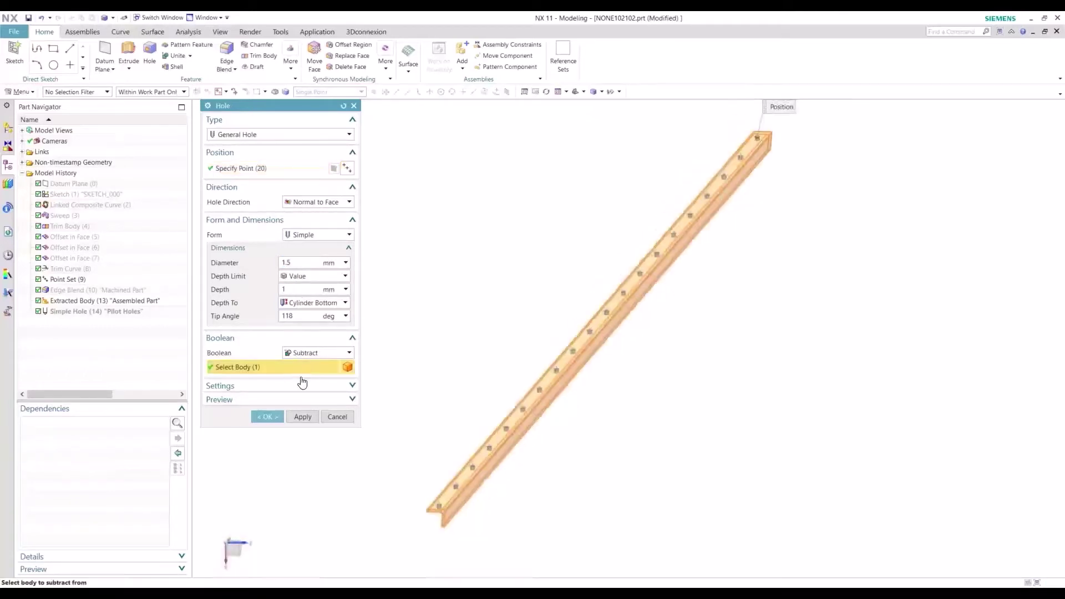
left_click(471, 473, "shift")
left_click(118, 302)
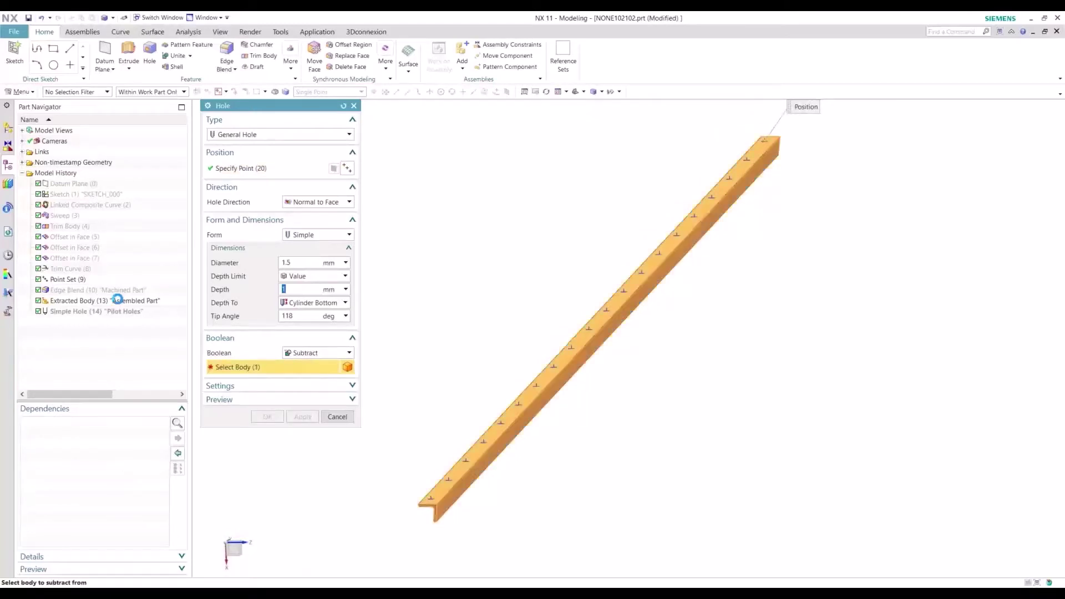
middle_click(449, 378)
scroll(311, 411, "up", 3)
scroll(423, 444, "up", 4)
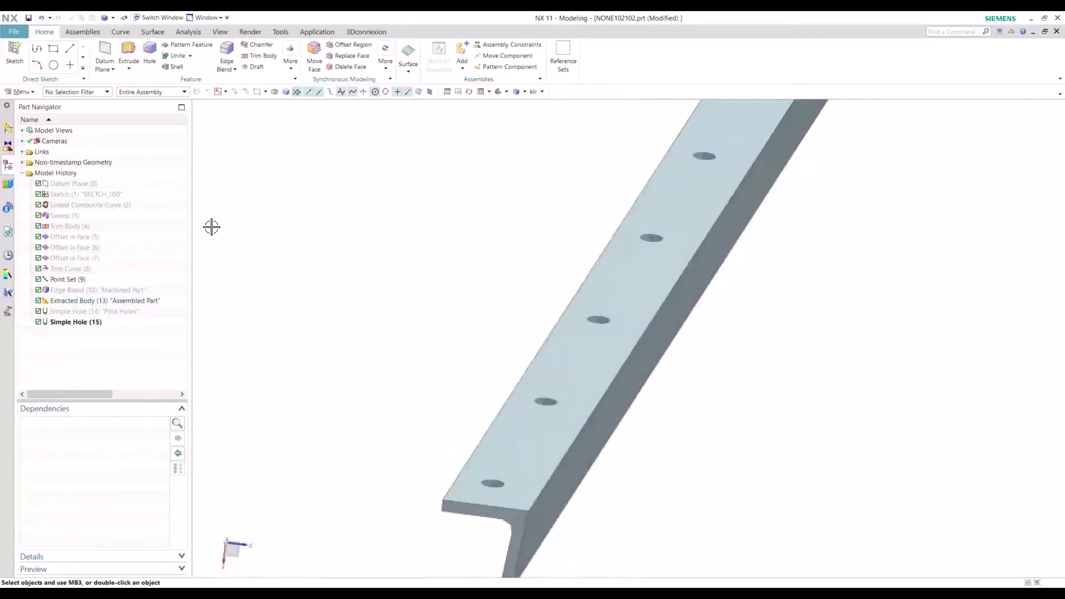
scroll(212, 226, "down", 5)
Step: Hide all datums, curves and sketches so that only the bodies remain displayed
left_click(220, 32)
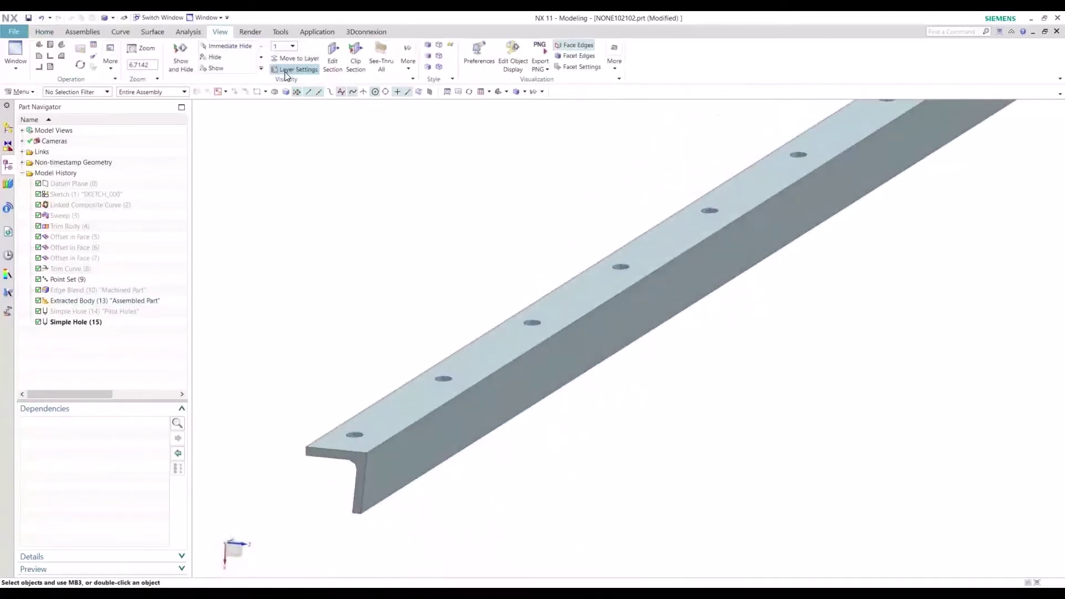
left_click(186, 61)
left_click(332, 207)
left_click(331, 196)
left_click(331, 186)
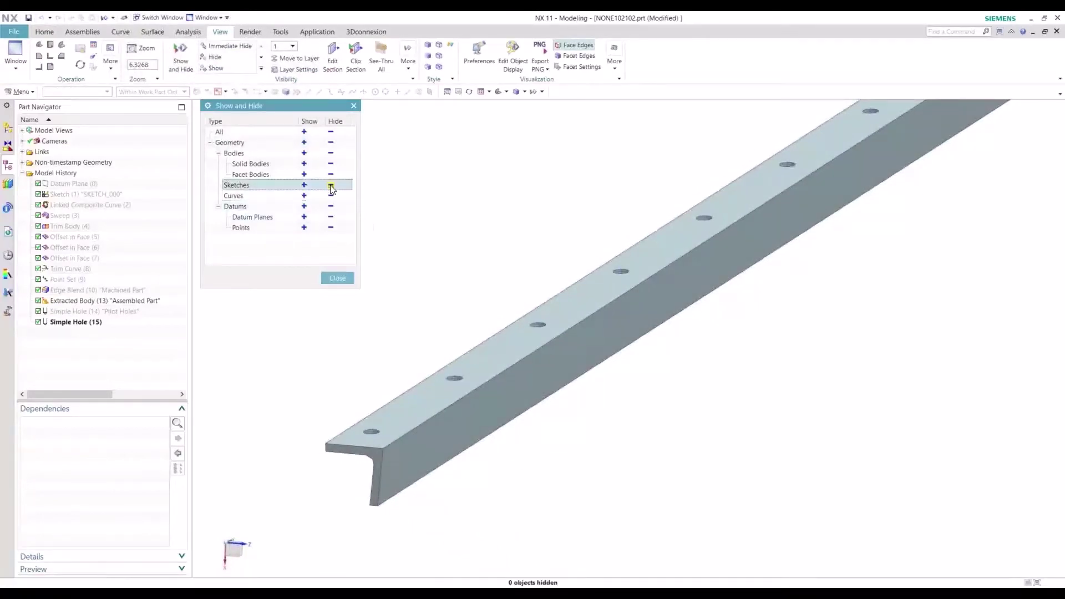
left_click(337, 278)
Step: Show the machined body with its "Pilot Holes" together with the assembled body
scroll(319, 294, "down", 4)
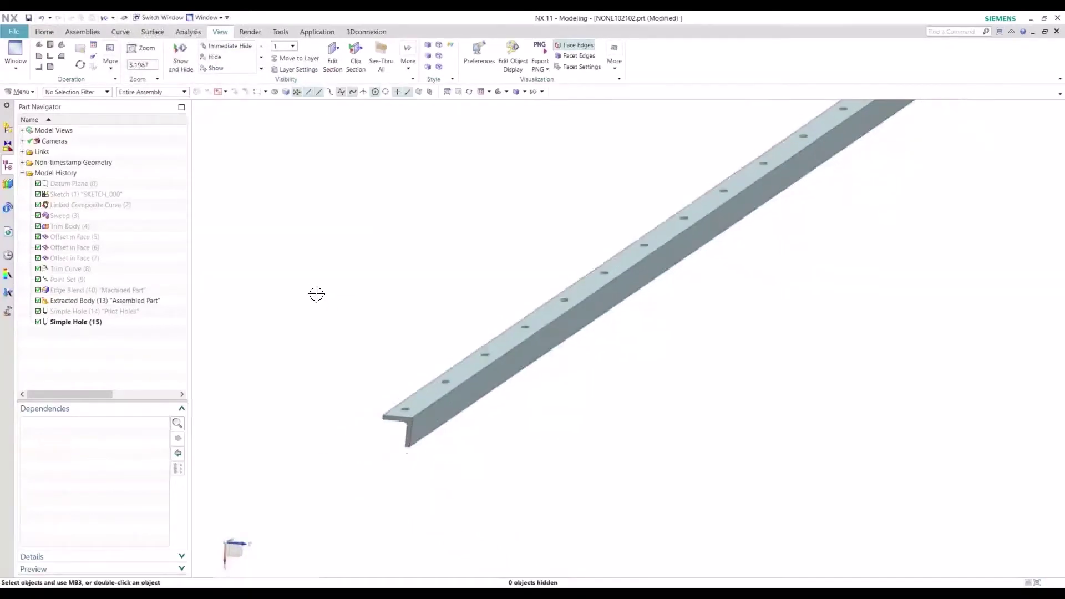
right_click(79, 310)
left_click(100, 315)
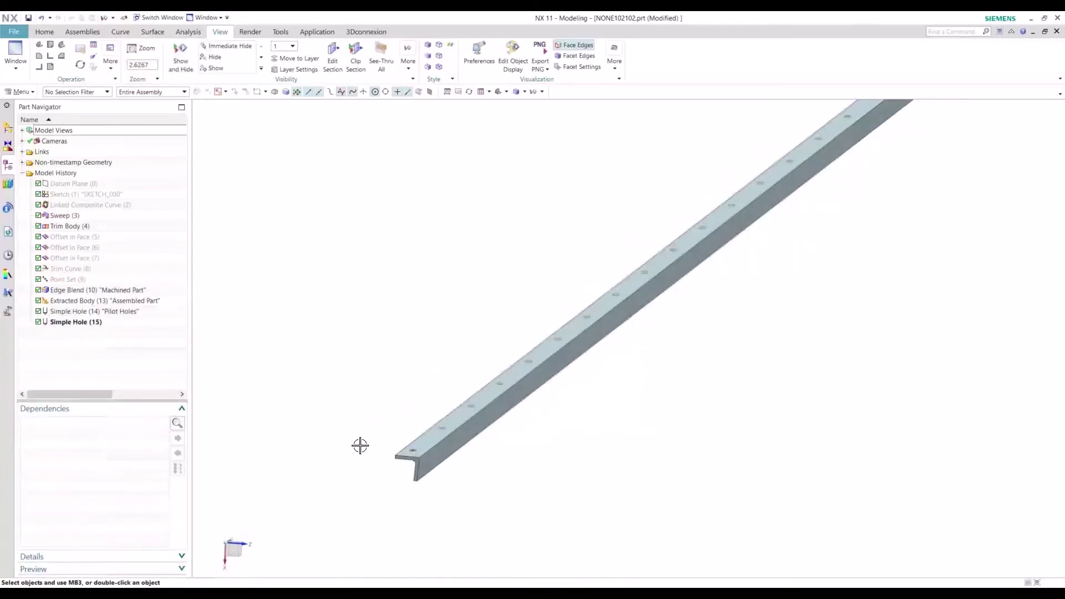
scroll(360, 446, "up", 6)
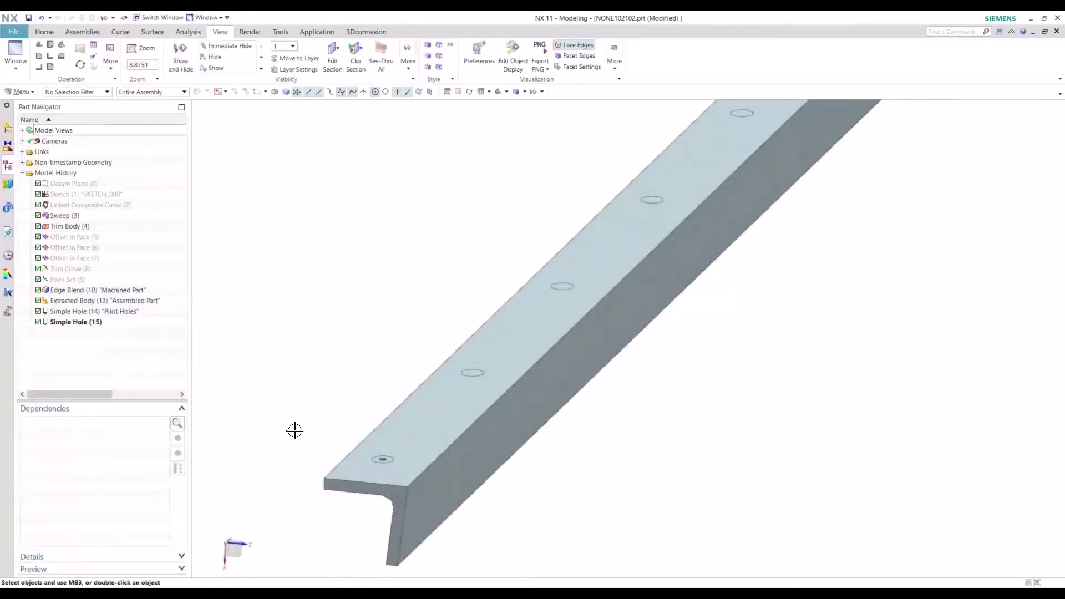
Step: Review the layer settings and move the body of Edge Blend (10) "Machined Part" to layer 2
scroll(291, 430, "down", 5)
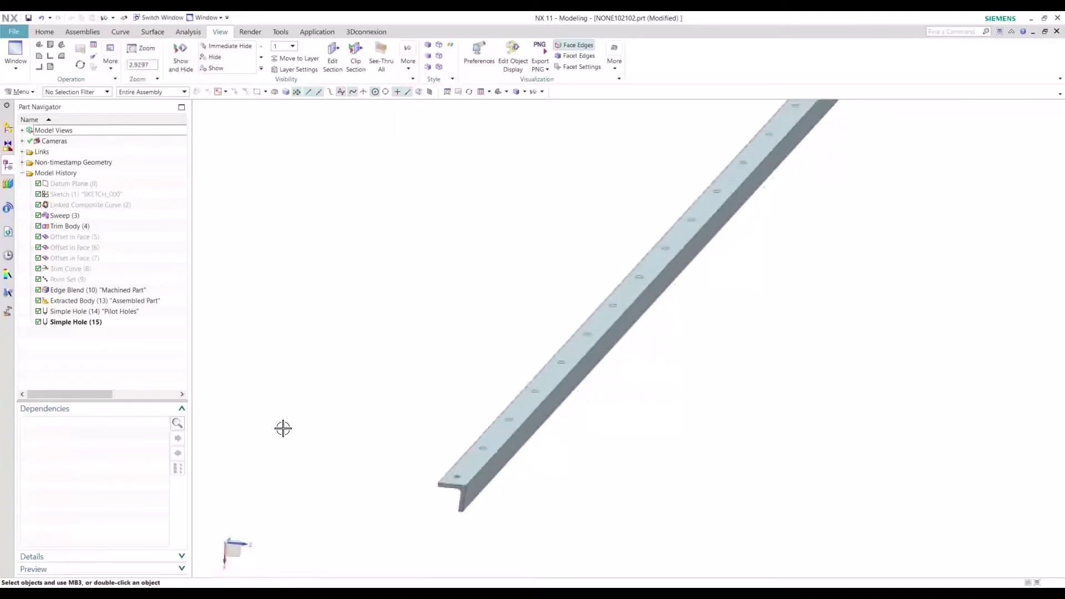
scroll(283, 428, "down", 2)
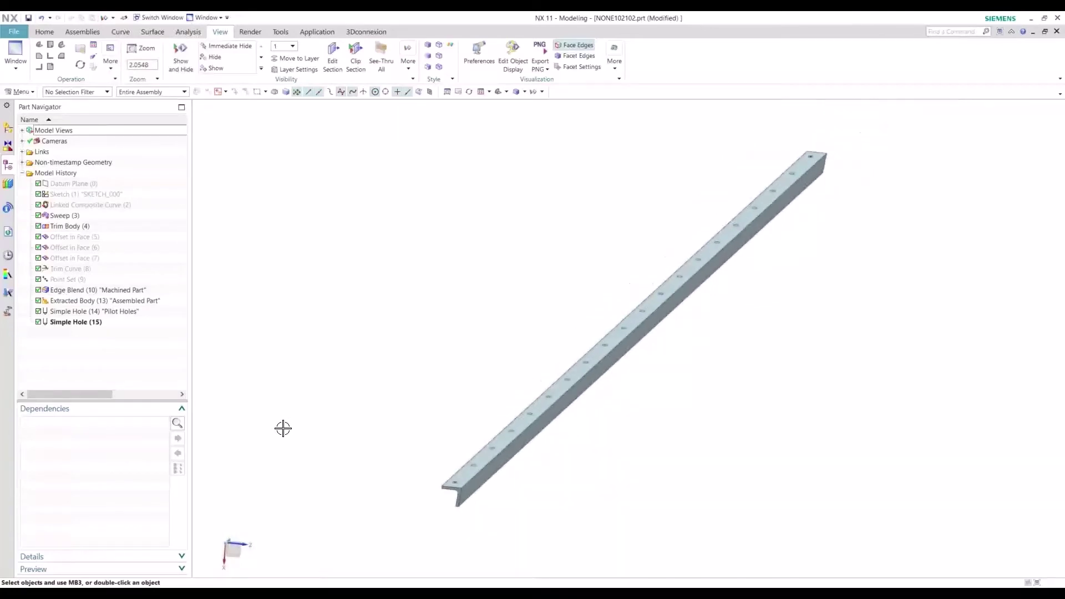
left_click(309, 74)
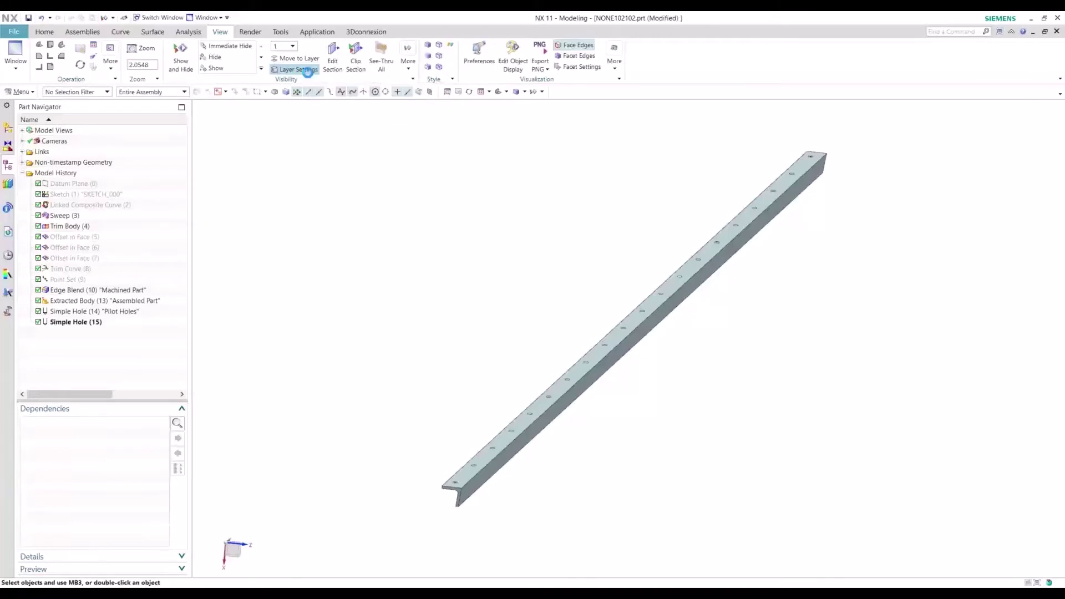
left_click(245, 263)
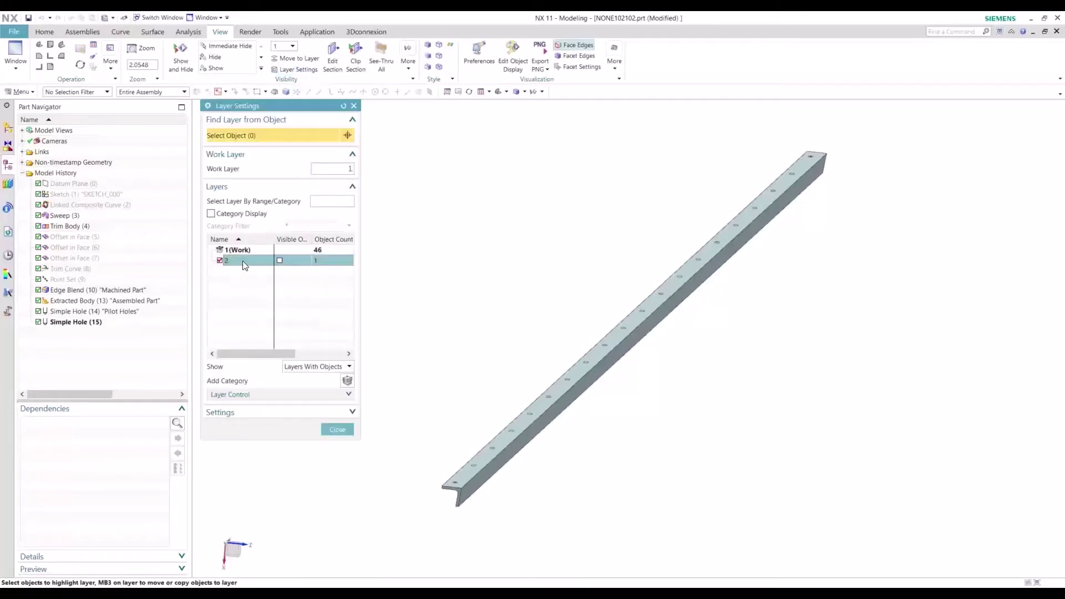
middle_click(241, 268)
left_click(146, 289)
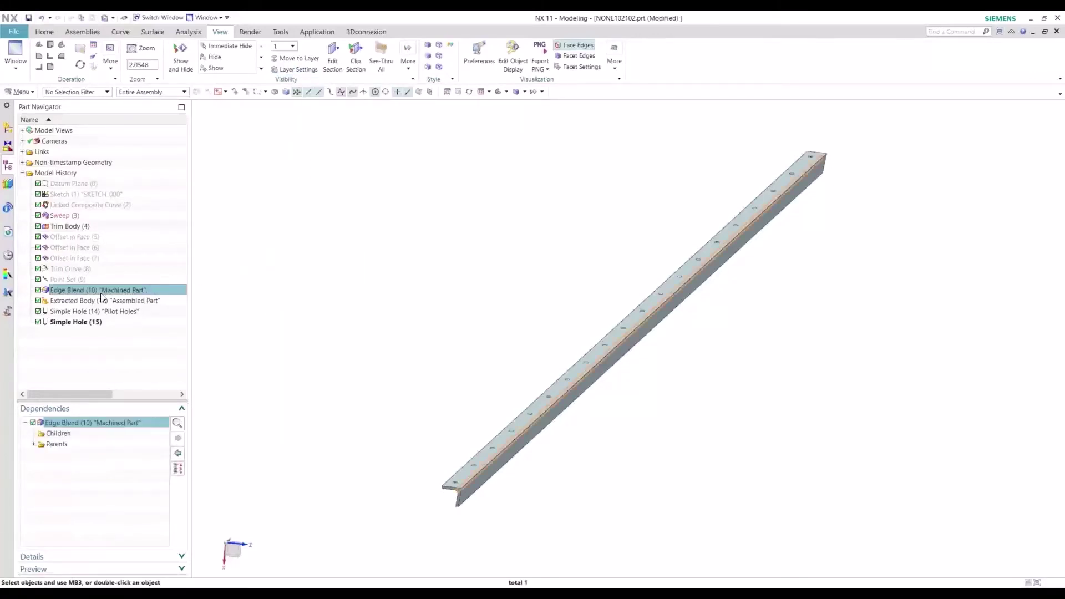
left_click(295, 58)
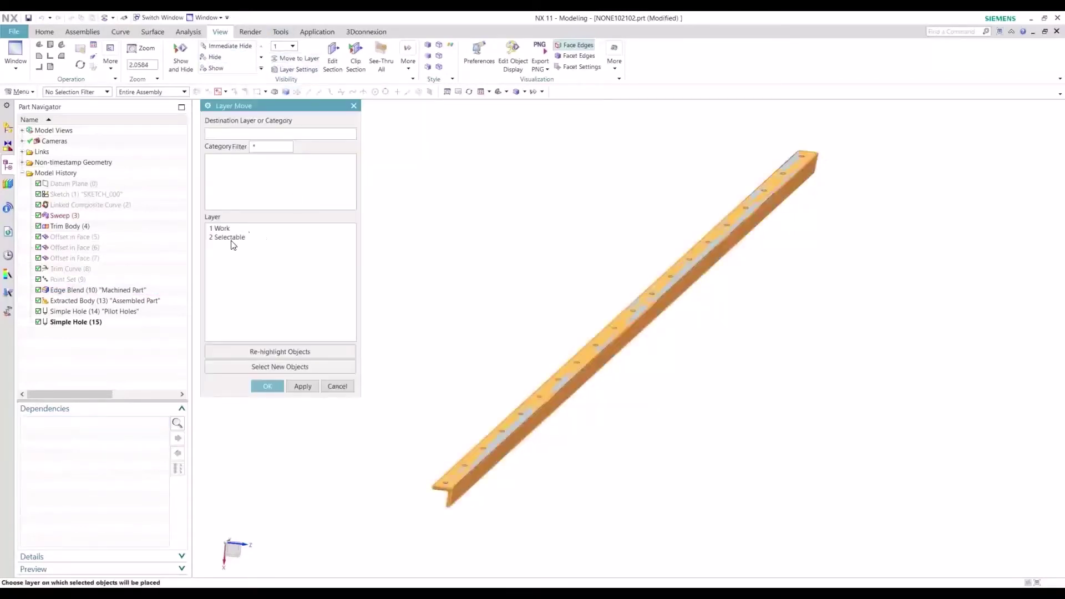
left_click(232, 238)
left_click(268, 387)
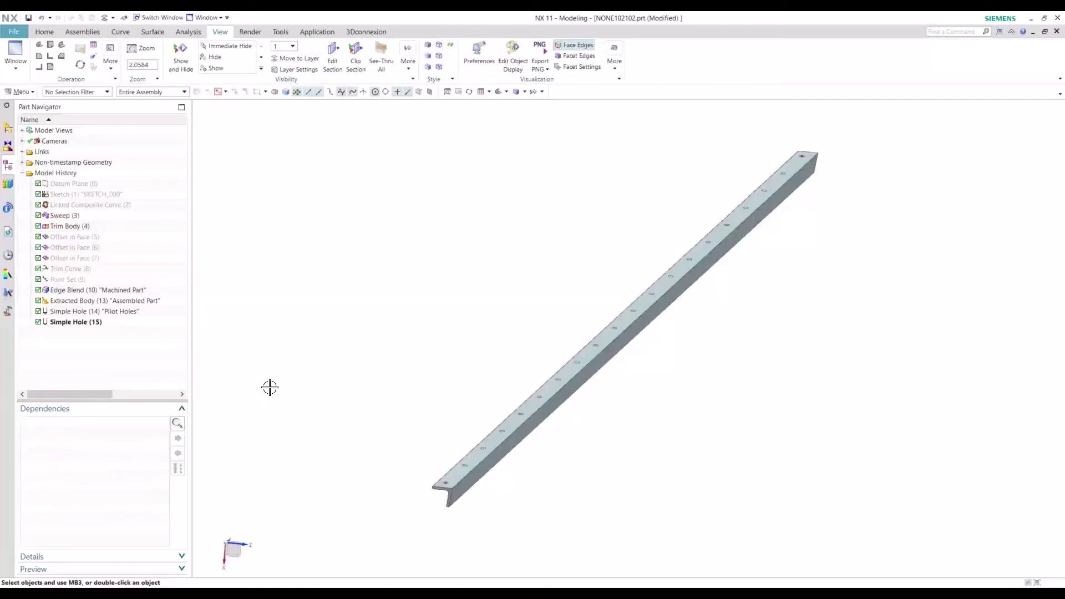
left_click(106, 301)
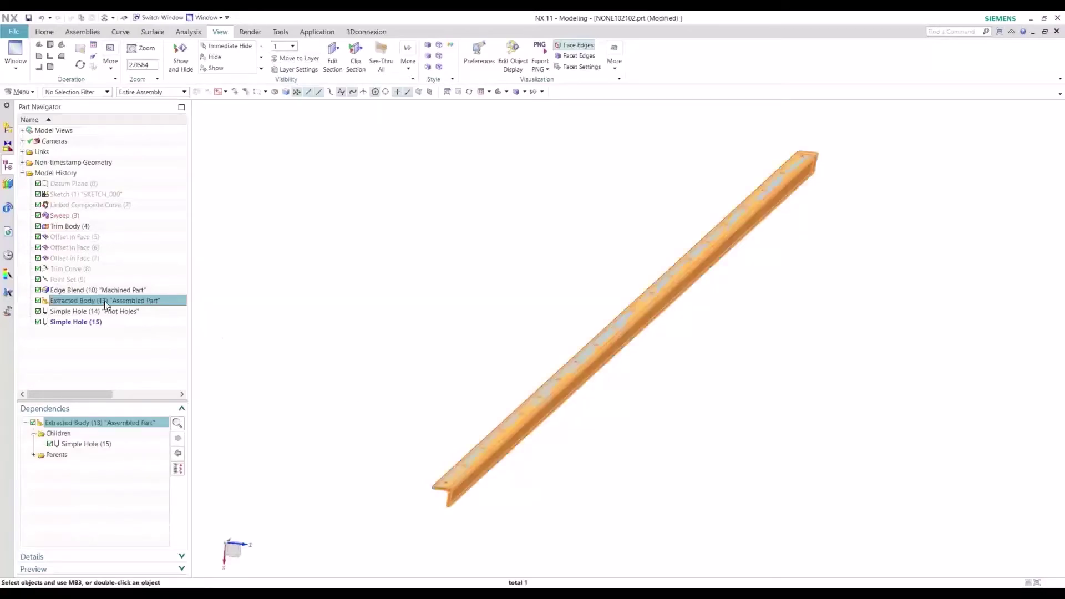
left_click(298, 67)
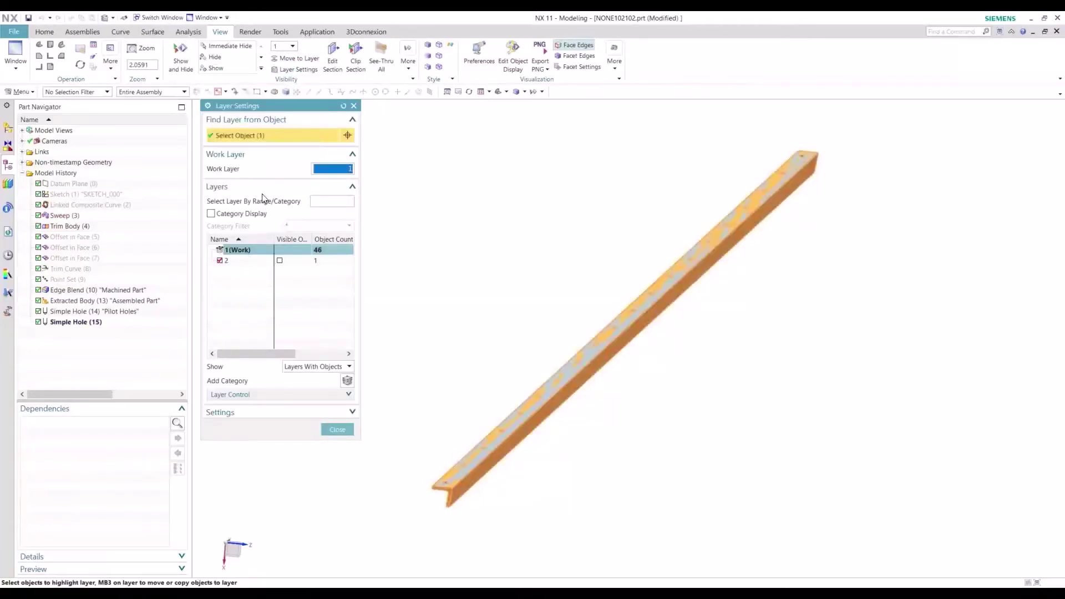
left_click(298, 59)
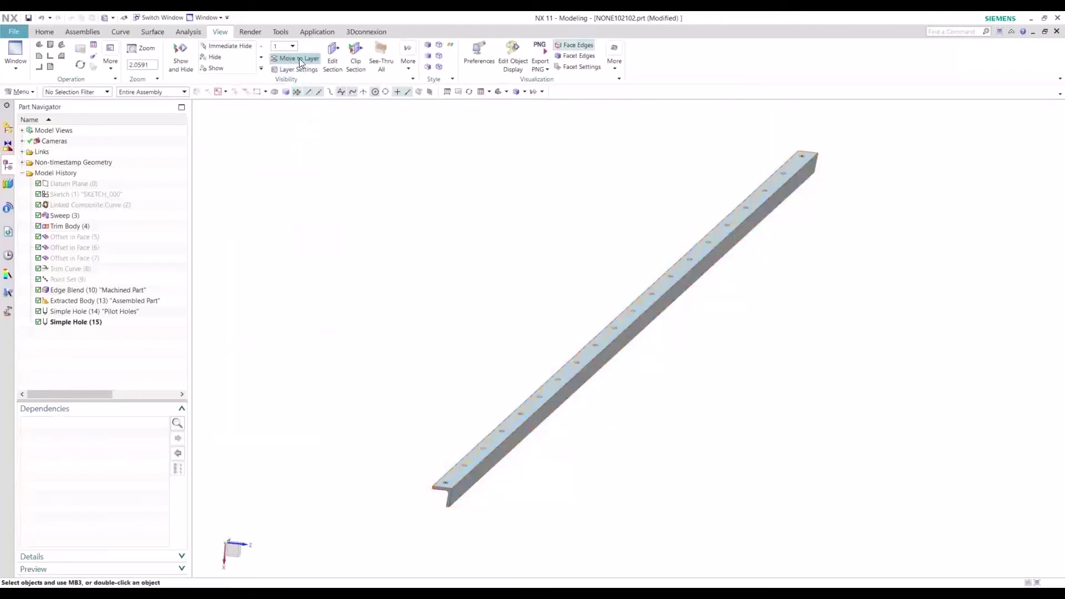
key("Escape")
Step: Move the extracted body "Assembled Part" to layer 3
left_click(132, 301)
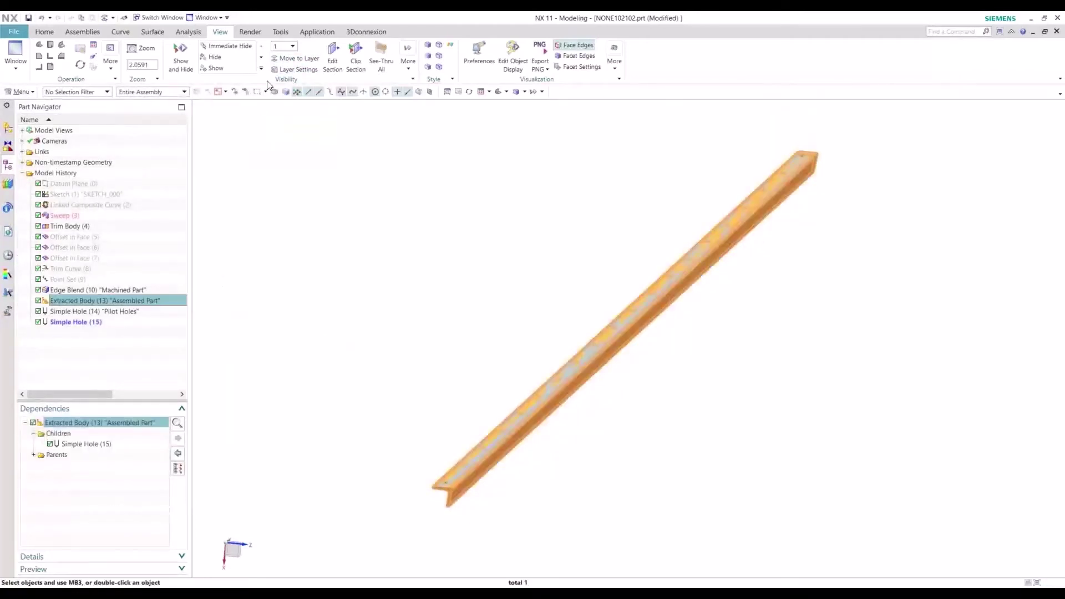
left_click(289, 59)
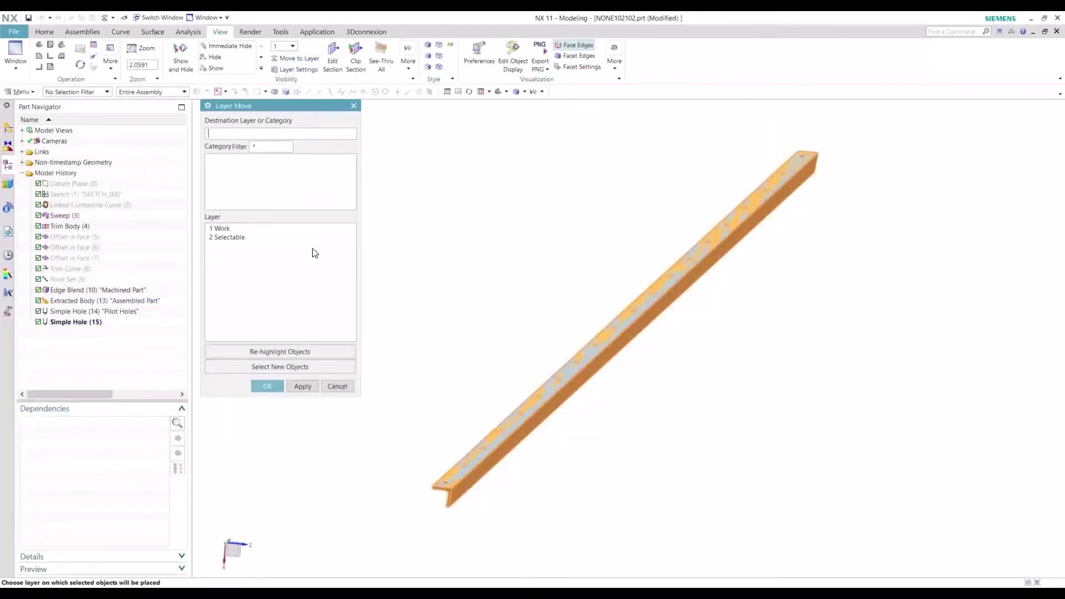
type("2")
key("Return")
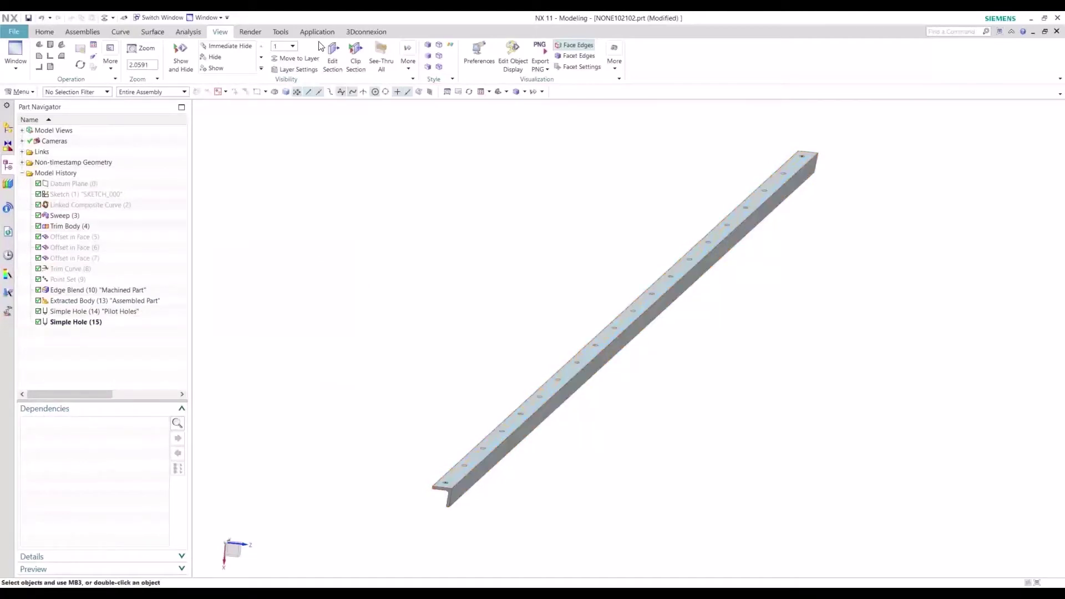
Step: Switch layers 2 and 3 off and on in turn to compare the machined and assembled bodies, leaving both layers on
left_click(310, 67)
left_click(310, 67)
left_click(220, 272)
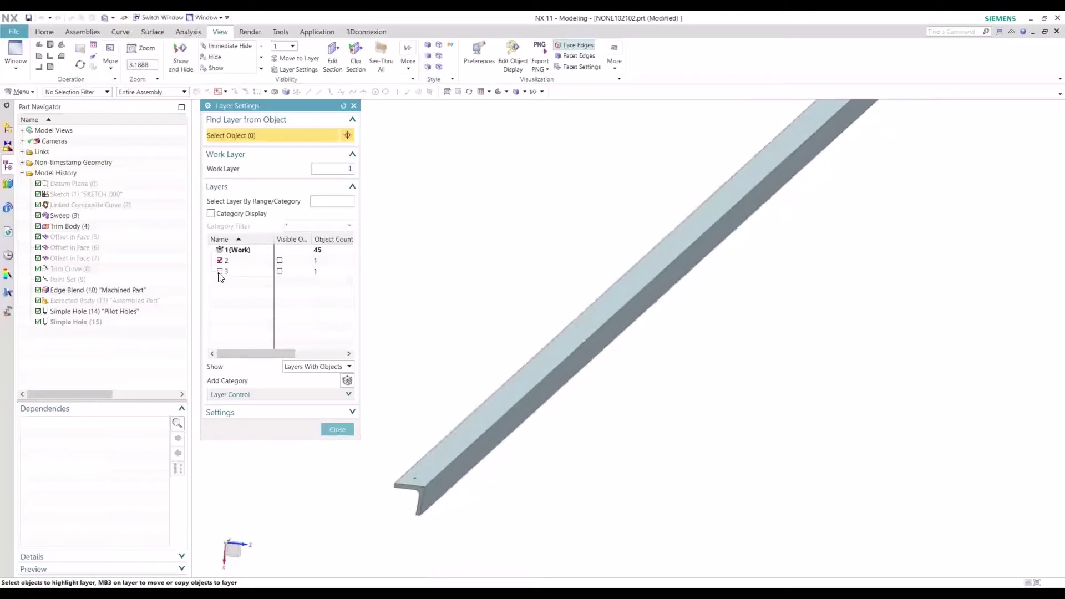
left_click(219, 271)
left_click(219, 260)
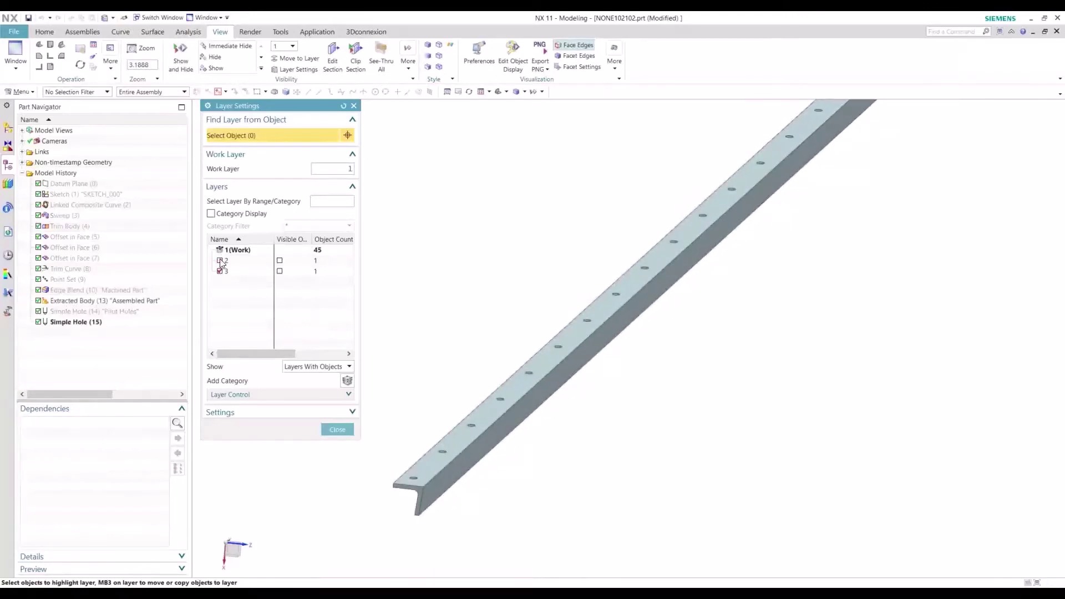
left_click(338, 429)
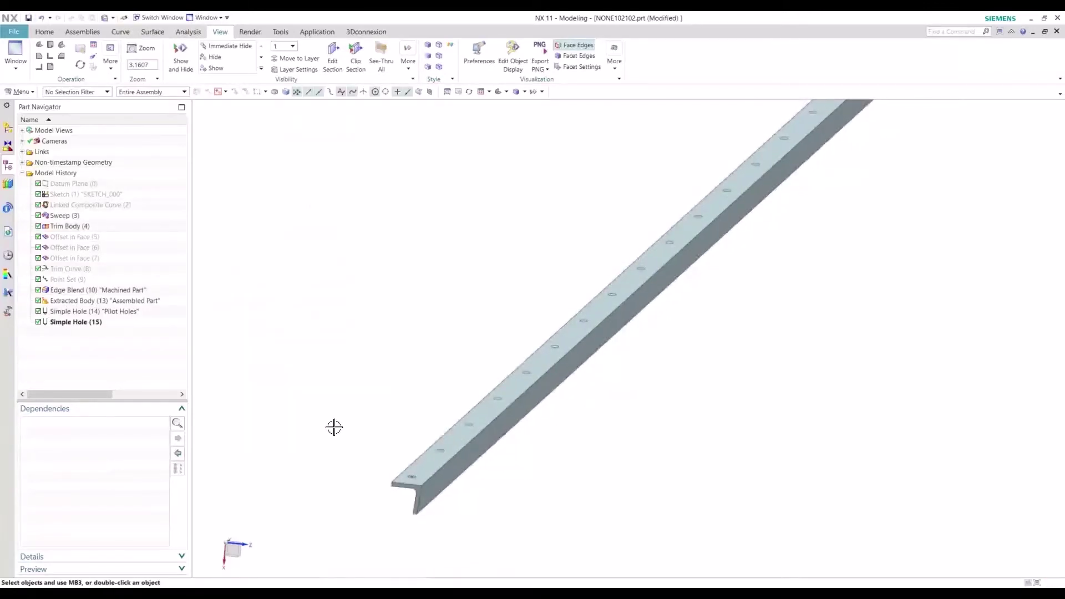
scroll(325, 419, "down", 3)
left_click(302, 392)
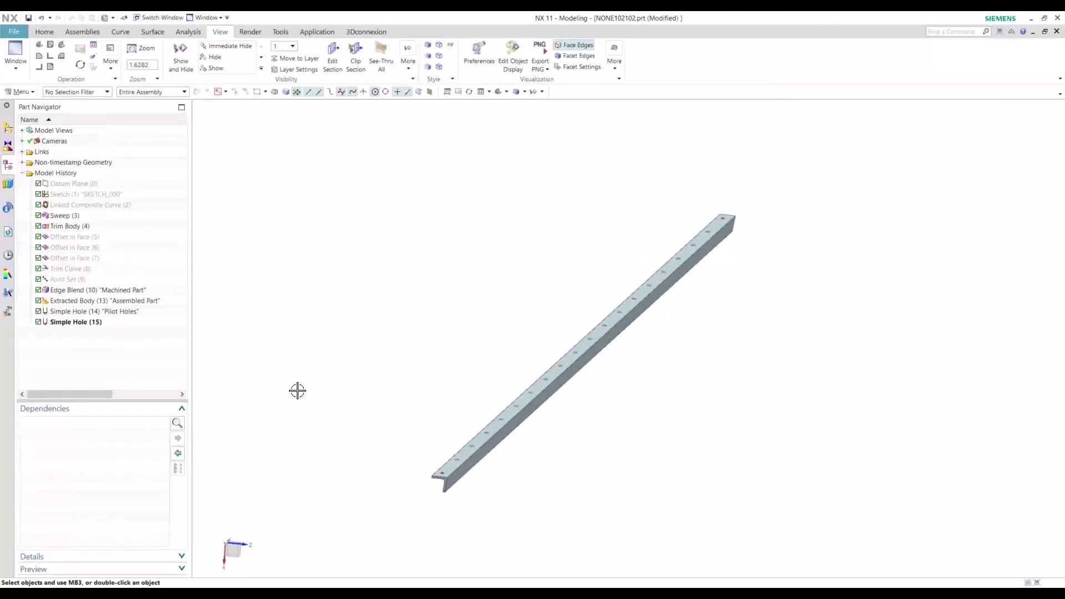
Step: Rename the work part's MODEL reference set to "Assembled"
left_click(83, 33)
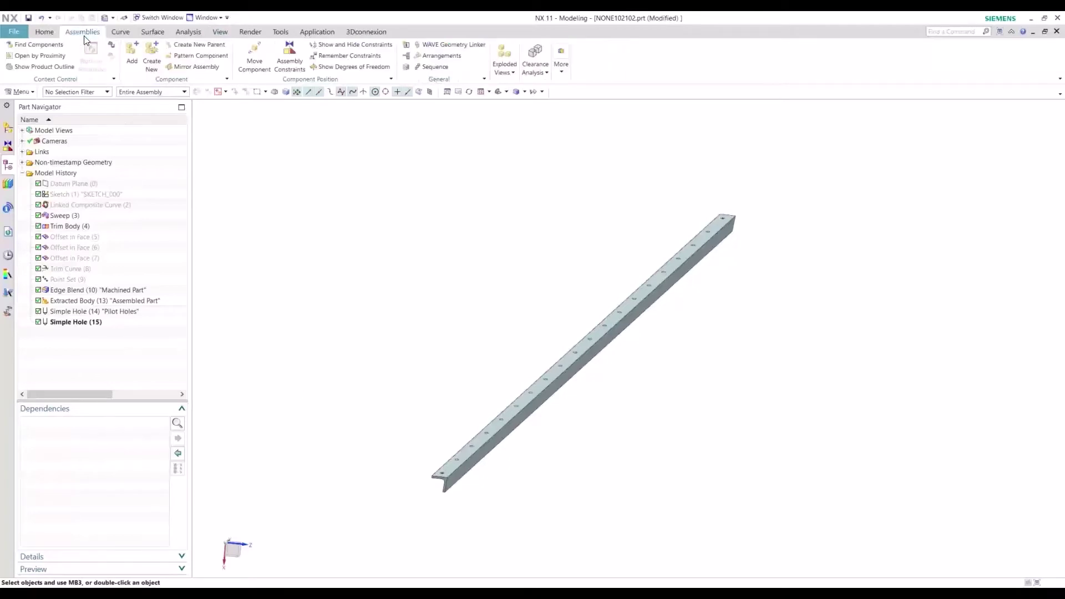
left_click(561, 65)
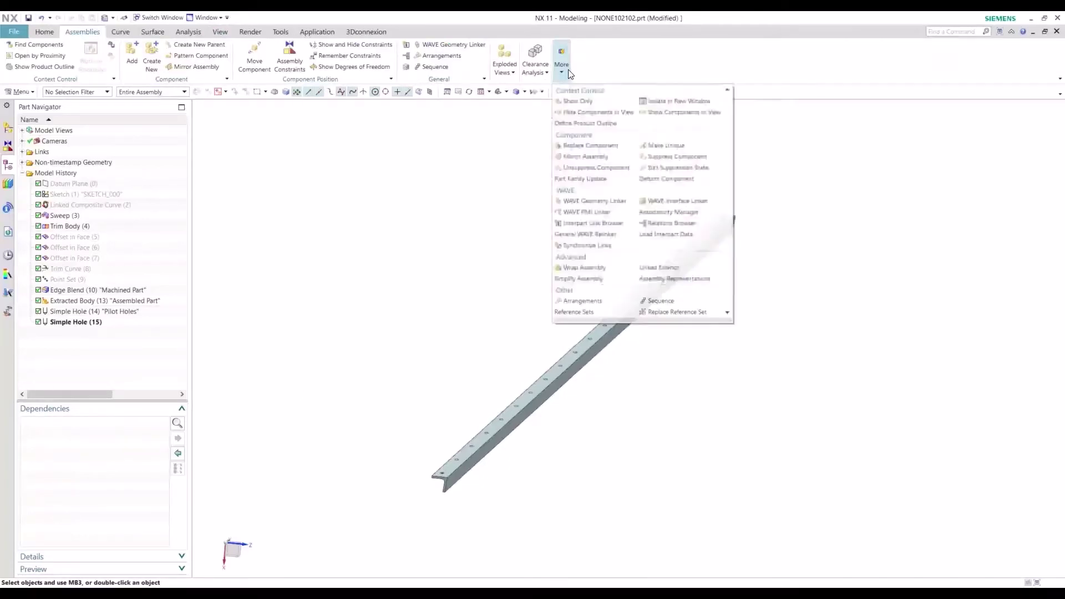
left_click(584, 311)
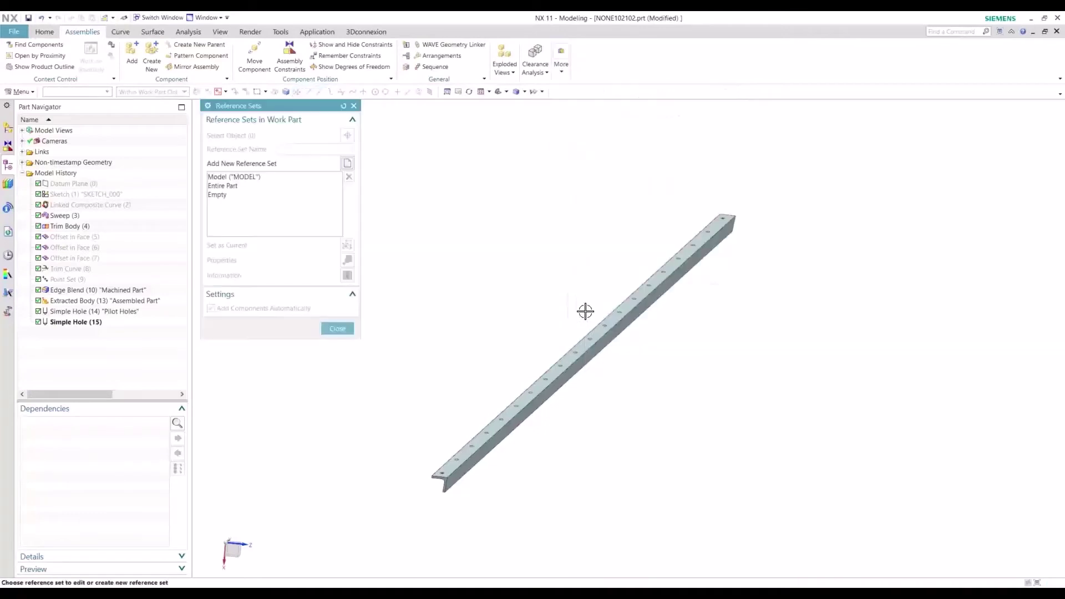
left_click(284, 180)
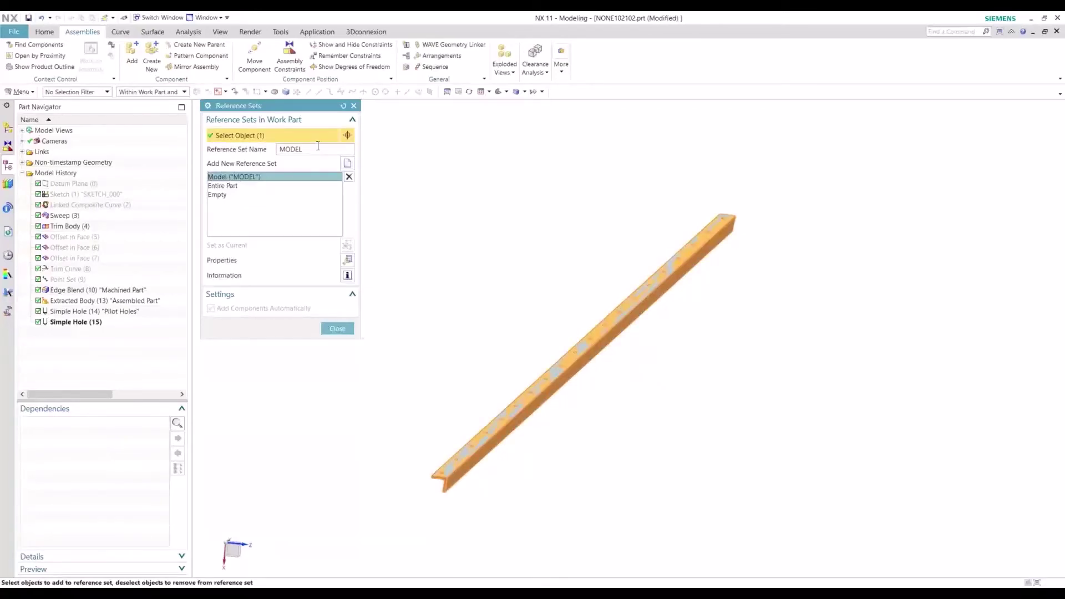
left_click_drag(319, 149, 197, 127)
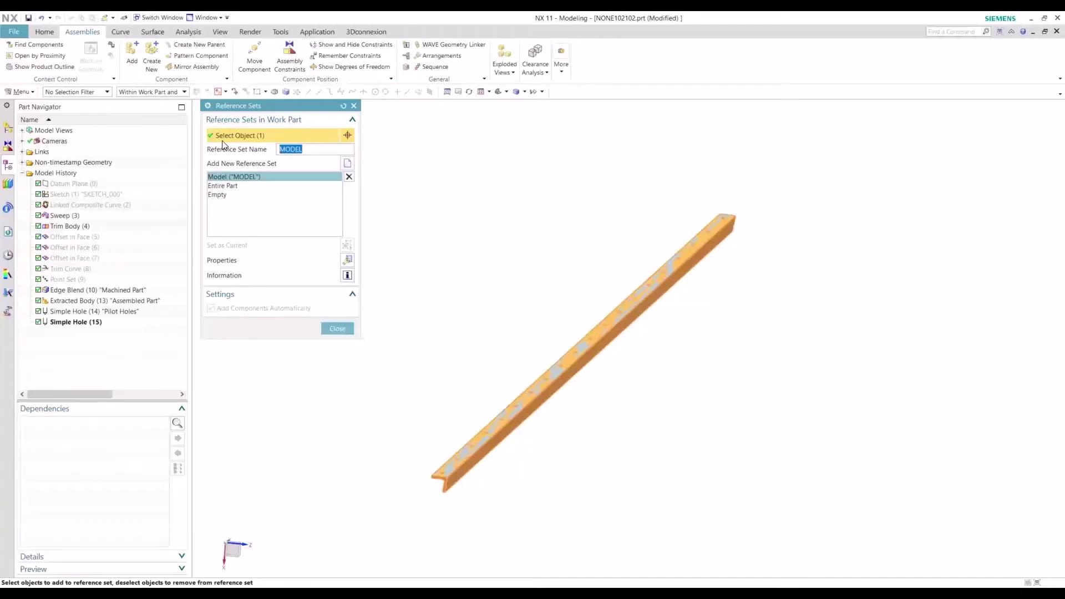
type("Assembled")
key("Return")
Step: Add a new reference set named "Machined" and put the "Machined Part" body in it
left_click(351, 164)
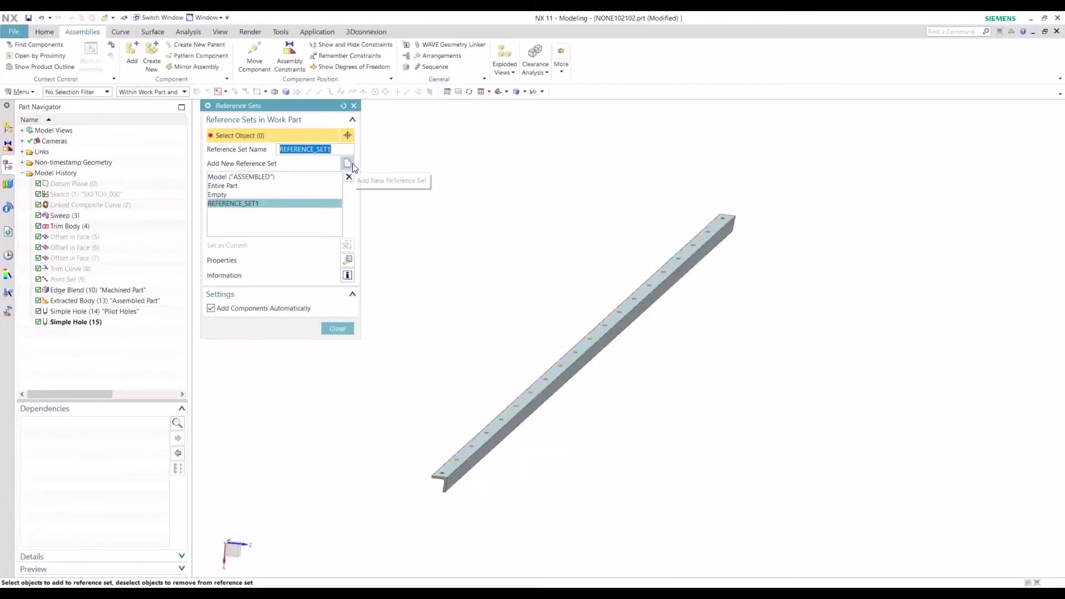
type("Mache")
key("BackSpace")
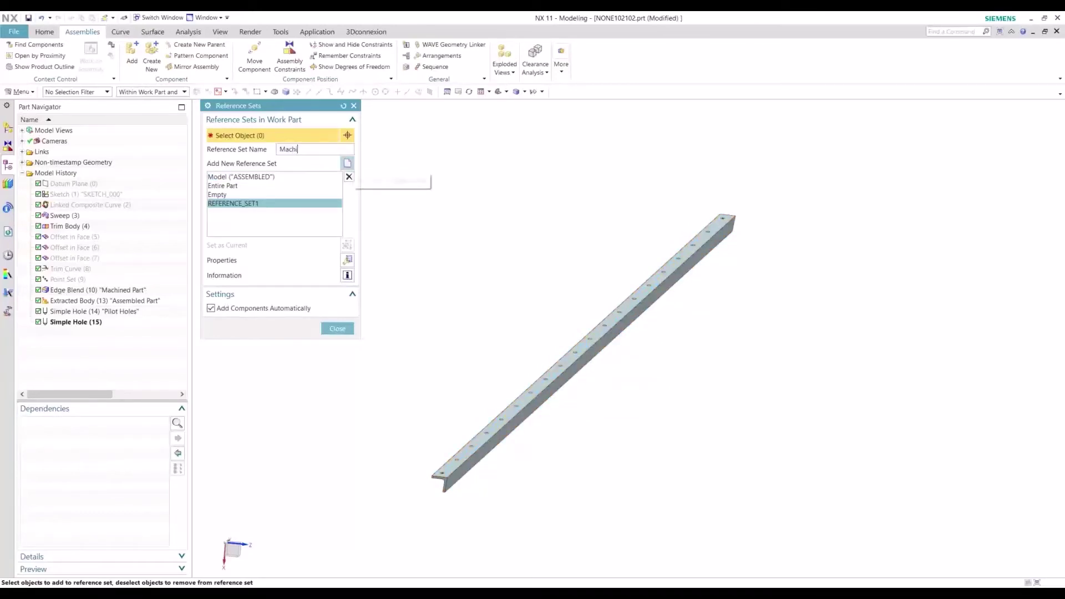
type("ined")
key("Return")
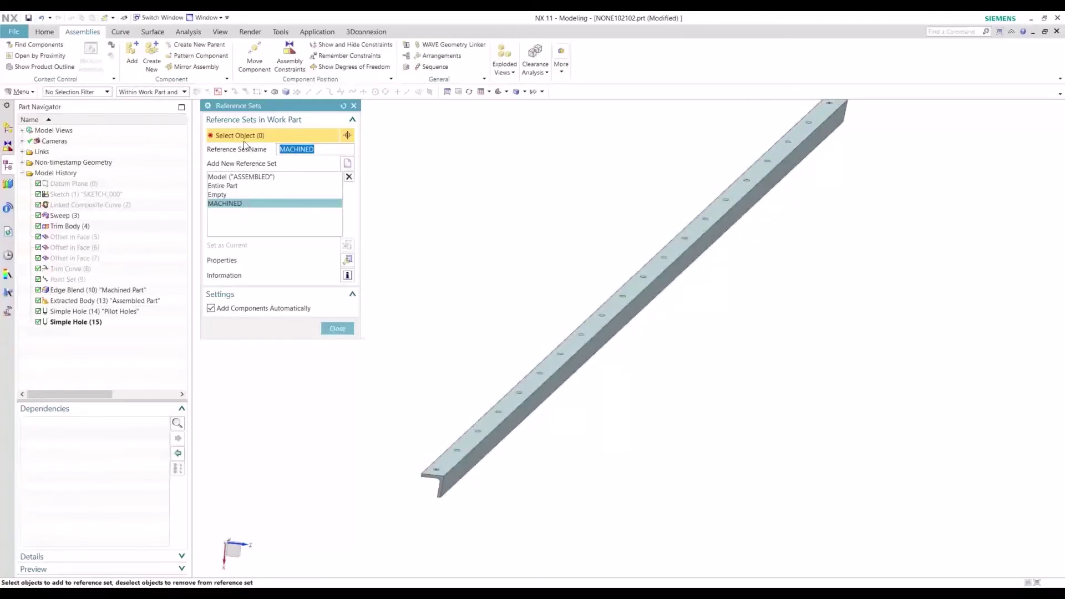
left_click(92, 292)
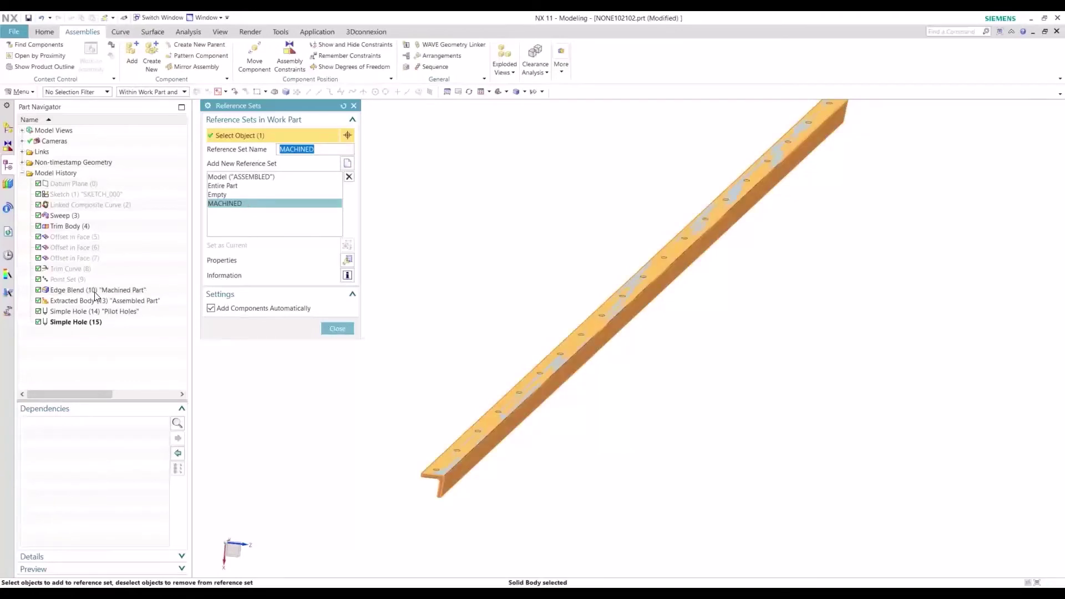
Step: Replace the object in the ASSEMBLED reference set with the extracted body "Assembled Part" and finish editing the reference sets
left_click(278, 178)
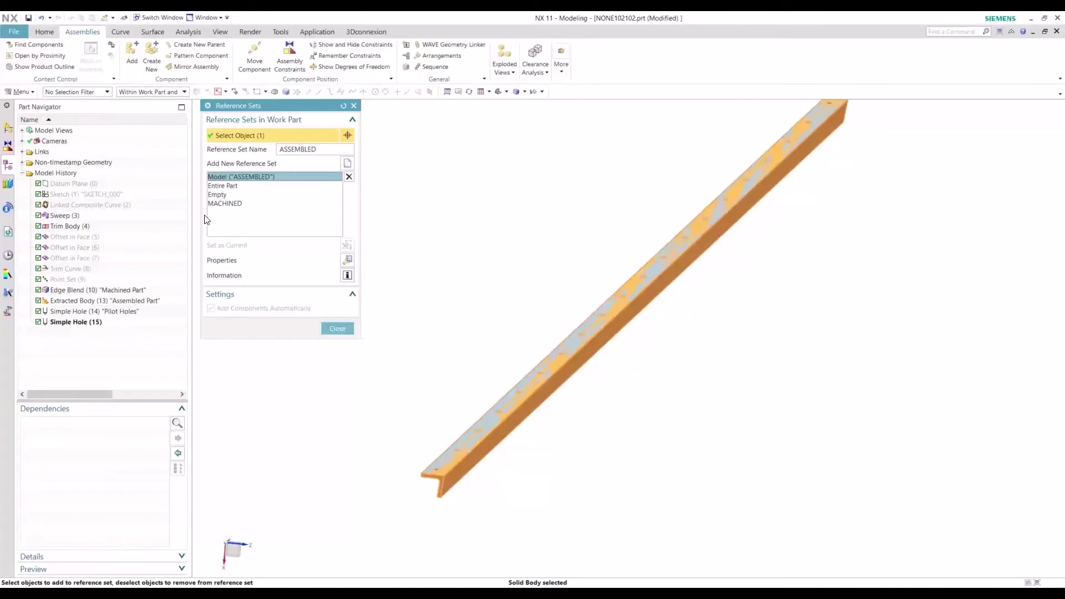
left_click(451, 455, "shift")
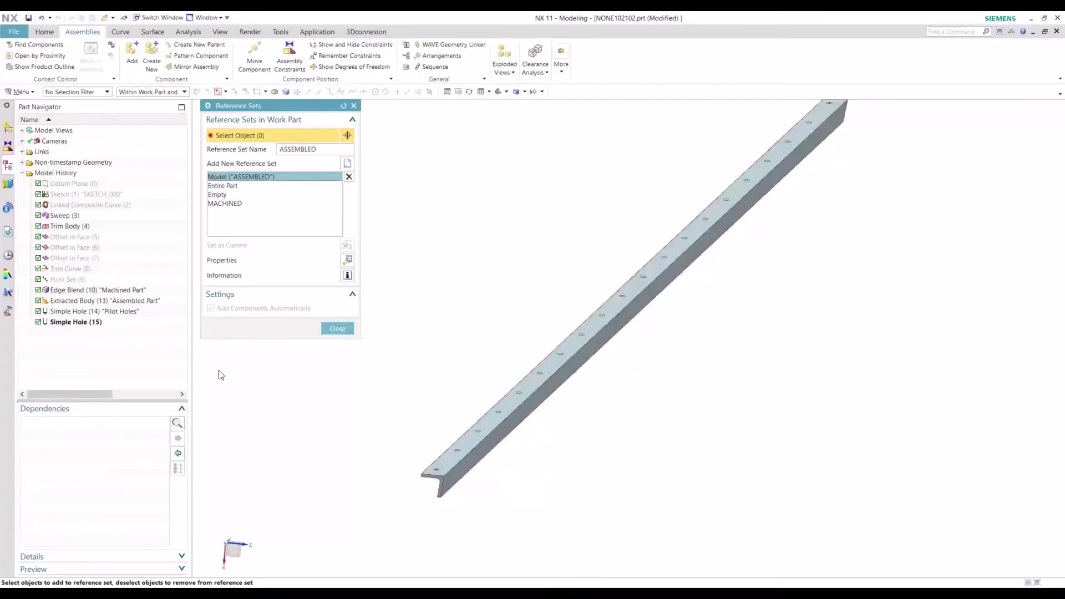
left_click(113, 301)
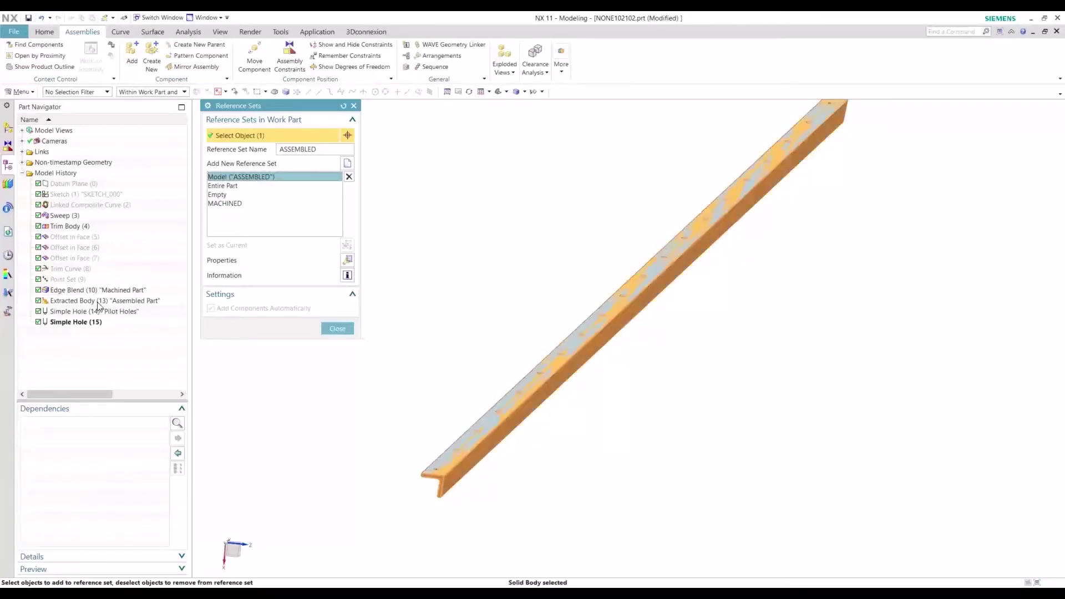
left_click(344, 328)
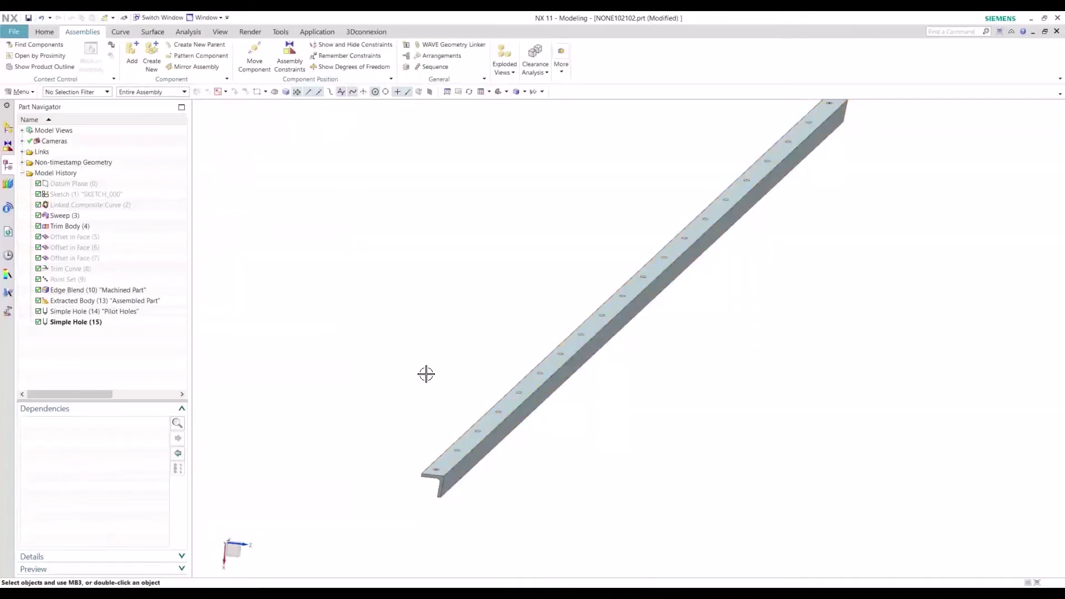
Step: Save the bracket part and switch to the Aileron_REP.prt assembly, viewing the bracket's end up close
scroll(447, 491, "up", 1)
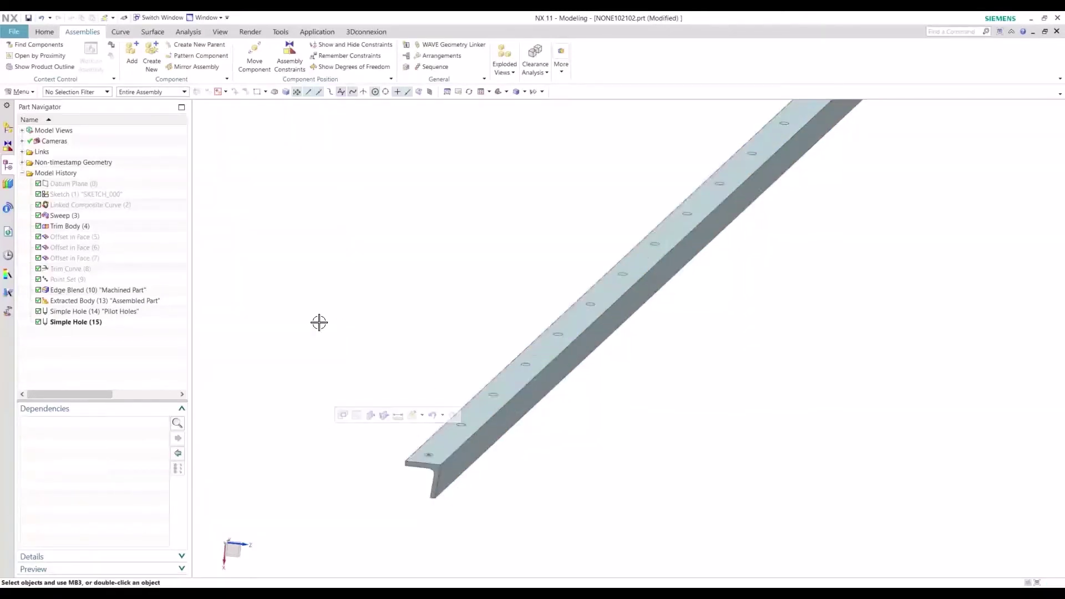
scroll(237, 309, "down", 1)
scroll(237, 310, "down", 1)
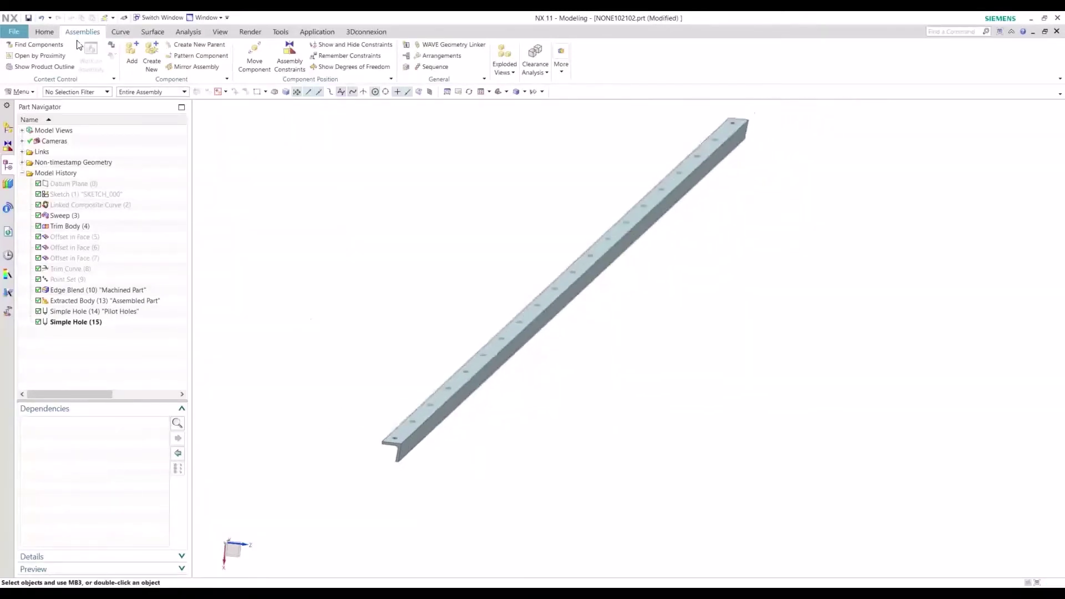
left_click(27, 19)
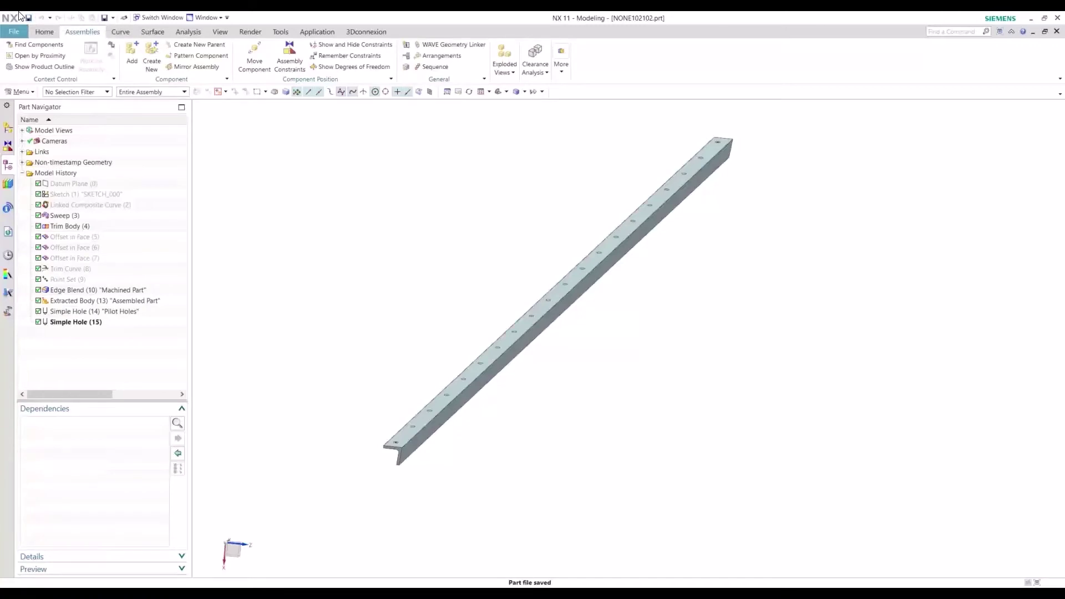
left_click(207, 18)
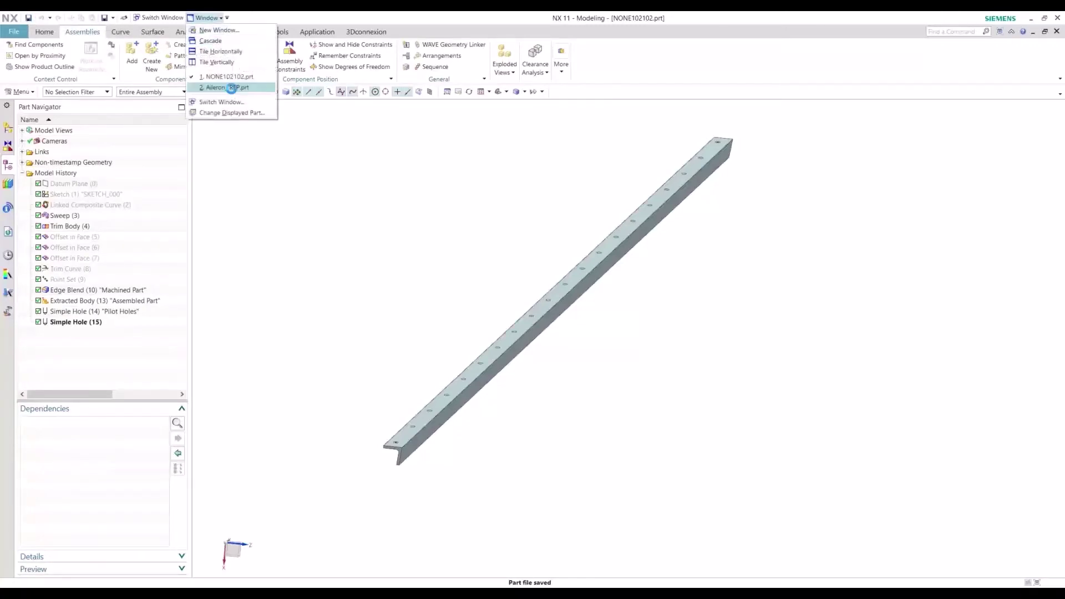
left_click(231, 88)
scroll(597, 475, "up", 5)
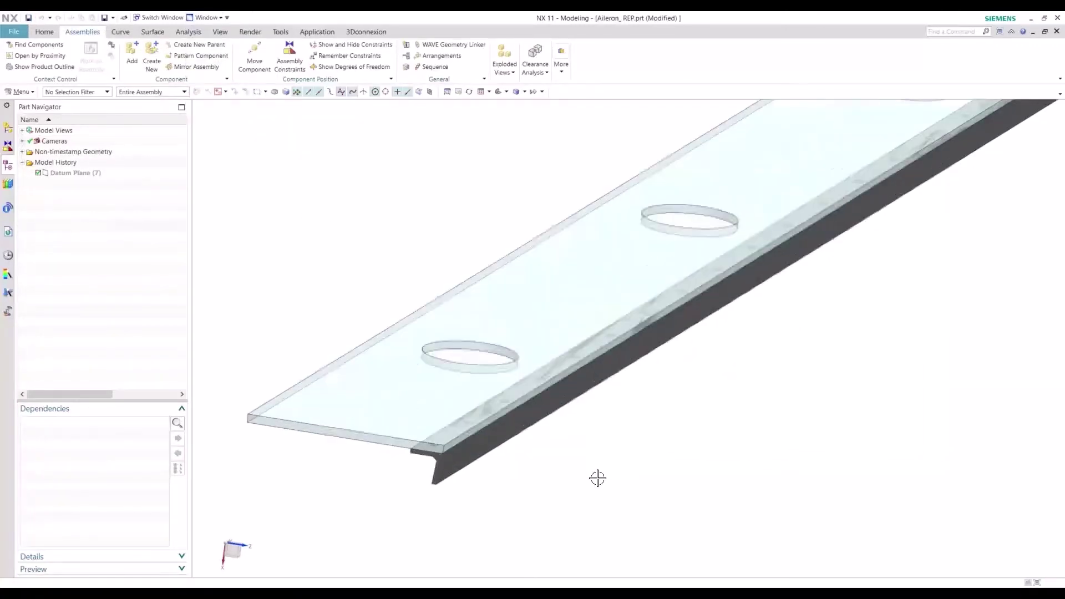
Step: Replace the reference set of the bracket component NONE102102 with ASSEMBLED in the Aileron_REP assembly
scroll(595, 462, "down", 3)
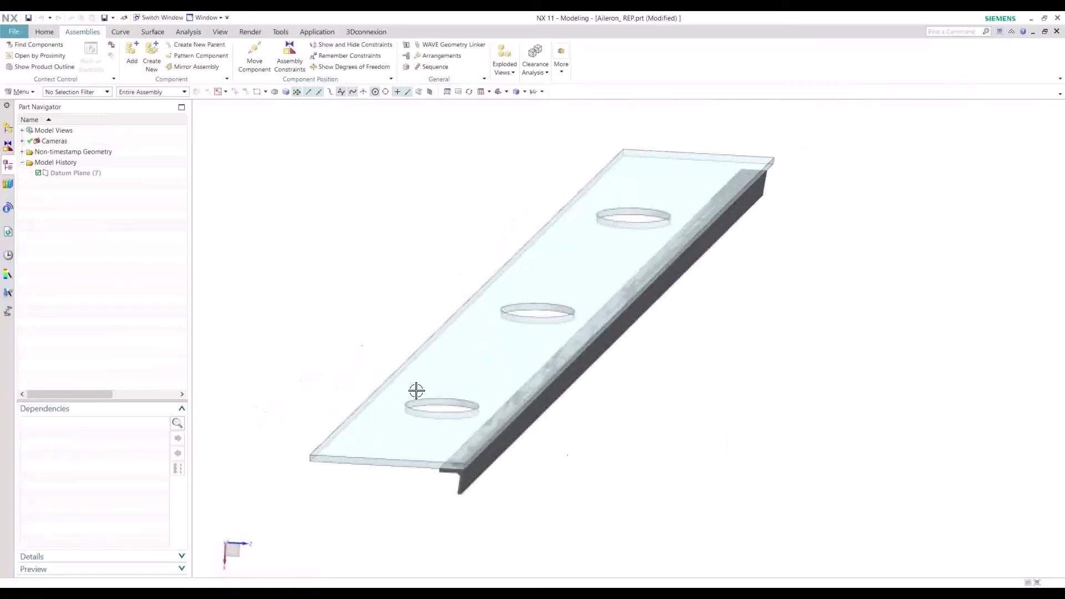
left_click(8, 128)
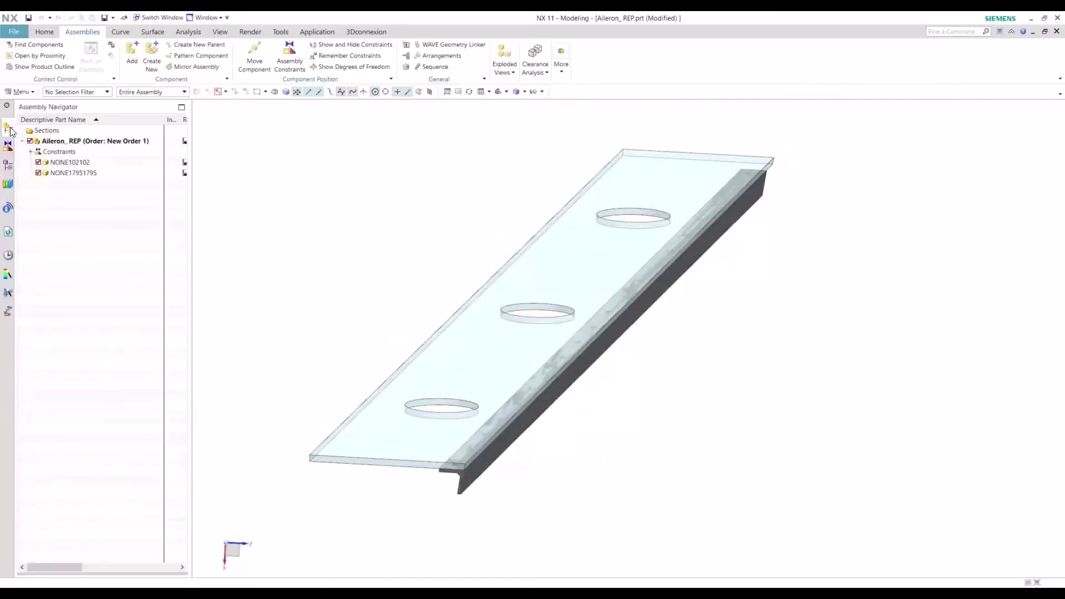
right_click(103, 166)
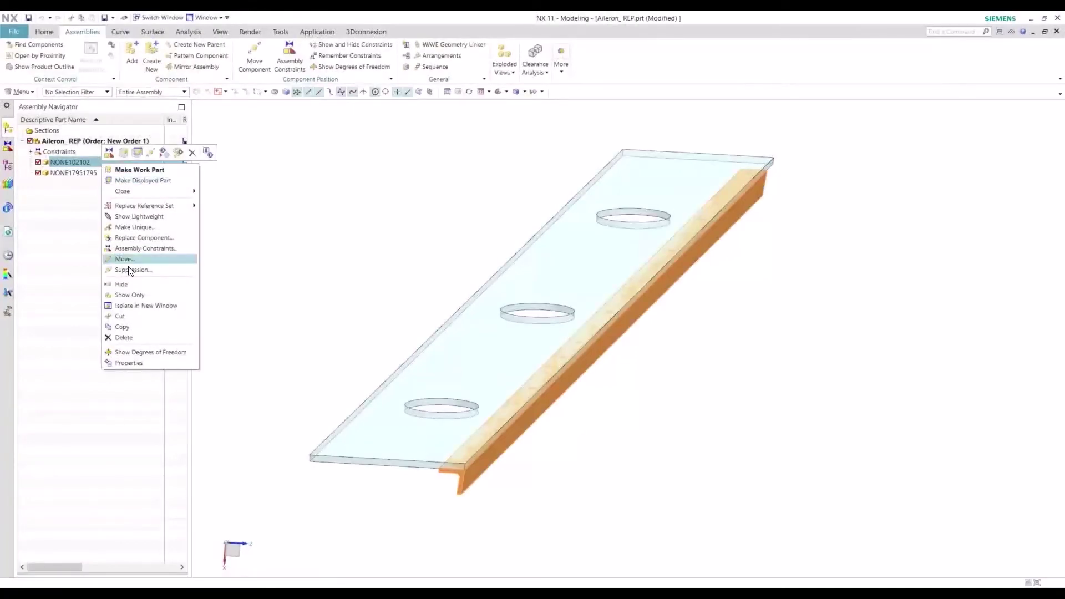
mouse_move(157, 213)
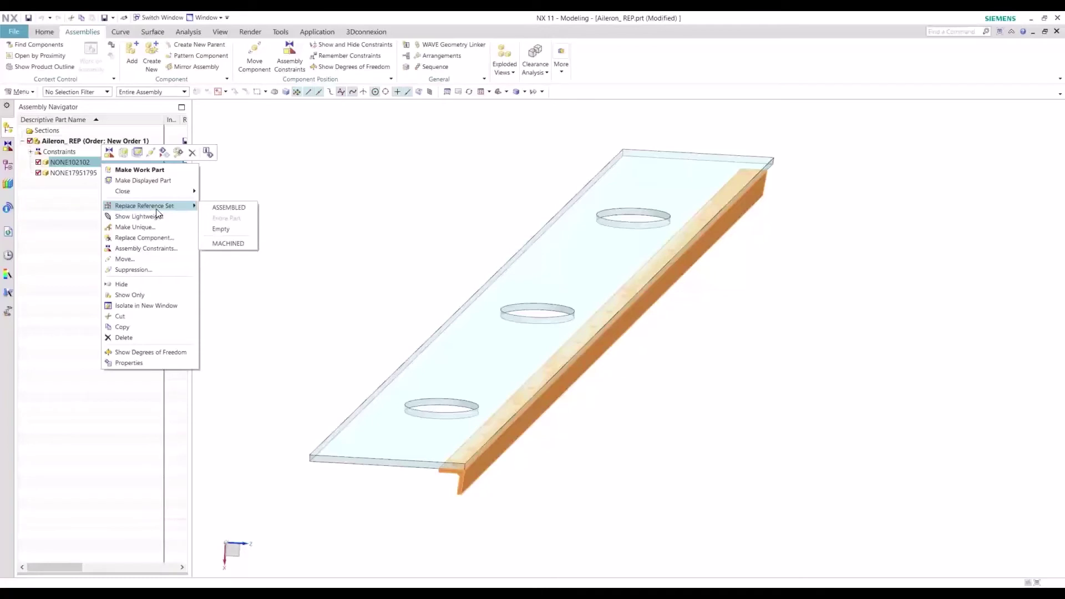
left_click(229, 208)
middle_click_drag(239, 209, 563, 351)
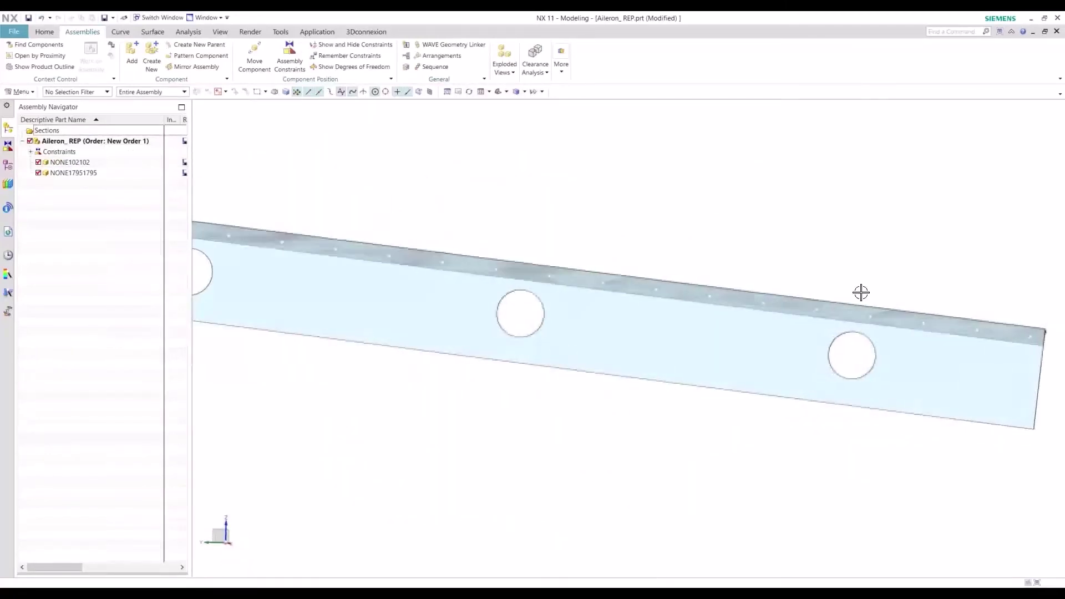
scroll(735, 216, "down", 3)
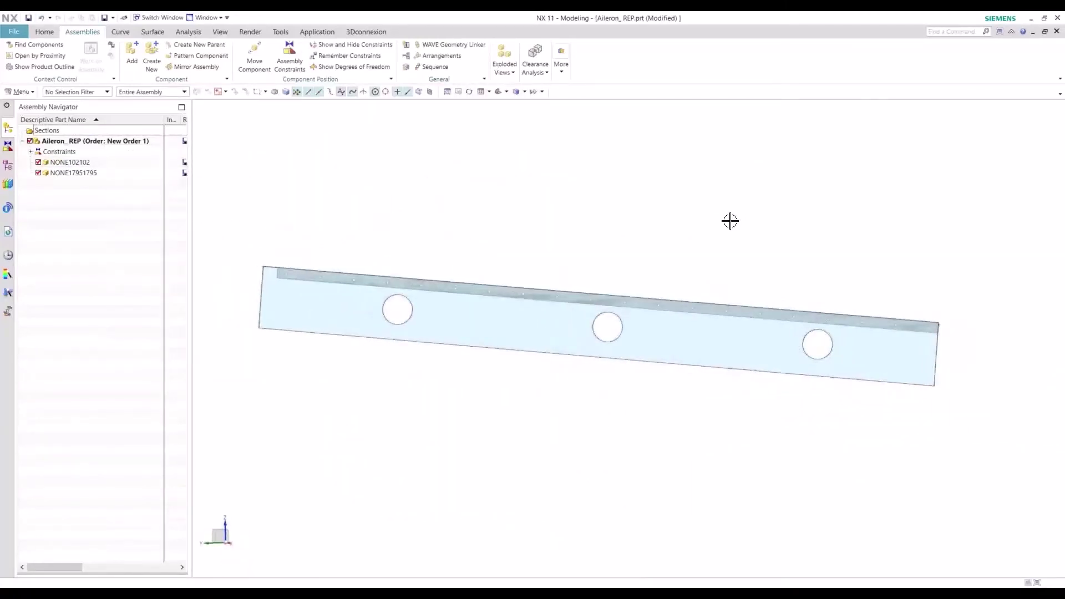
mouse_move(730, 221)
middle_mouse_down()
mouse_move(756, 205)
mouse_move(743, 210)
middle_mouse_up()
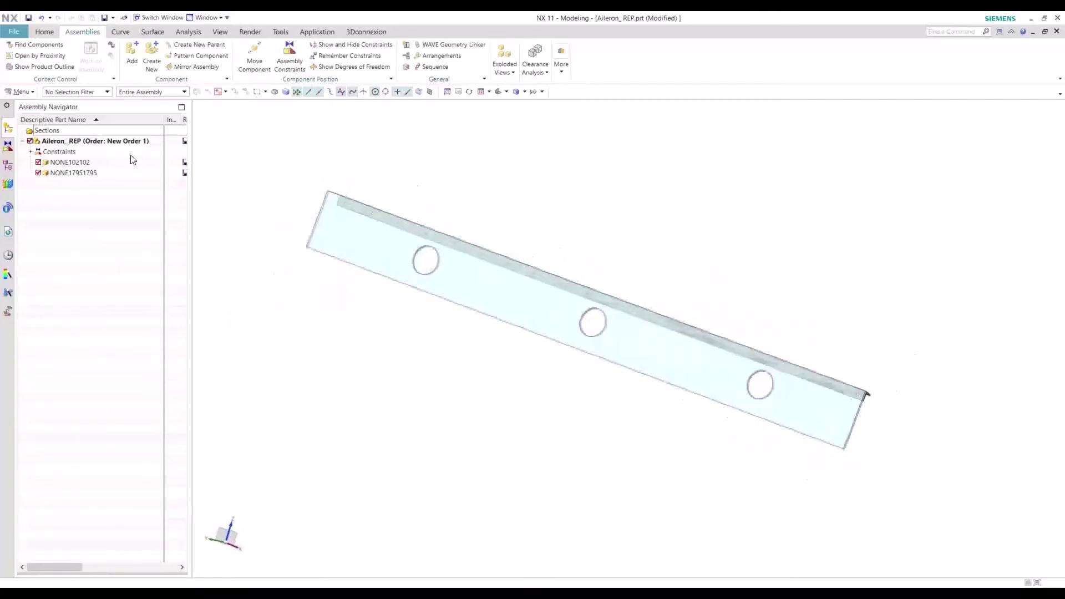
Step: Switch the NONE102102 component's reference set in the assembly to MACHINED
right_click(86, 165)
mouse_move(166, 205)
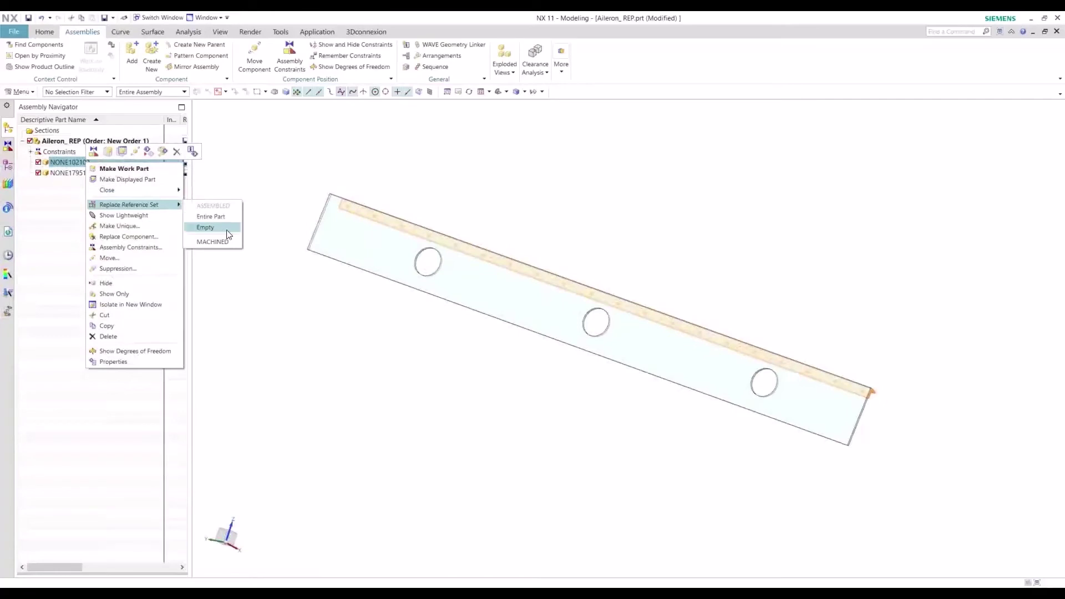
left_click(227, 231)
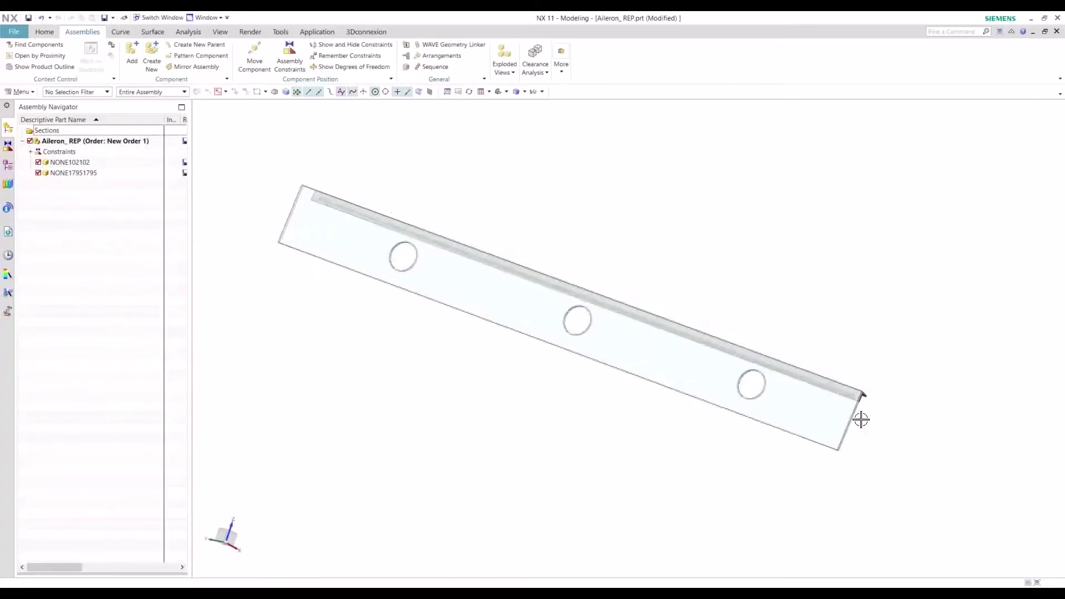
middle_click_drag(364, 381, 357, 397)
scroll(353, 408, "up", 2)
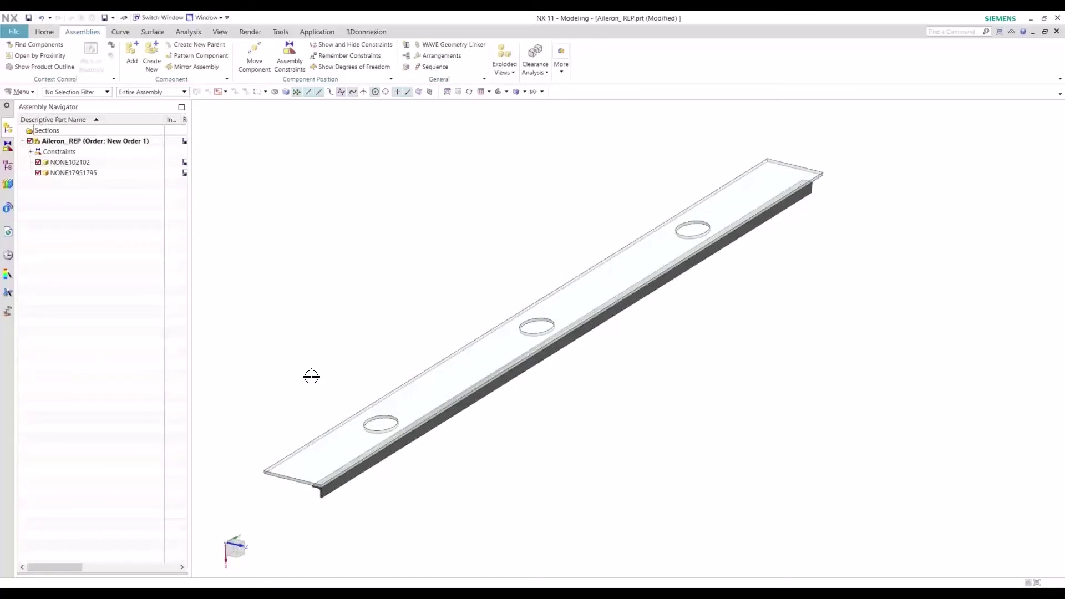
Step: Hide the plate component NONE17951795 so that only the bracket is displayed
right_click(395, 394)
left_click(452, 168)
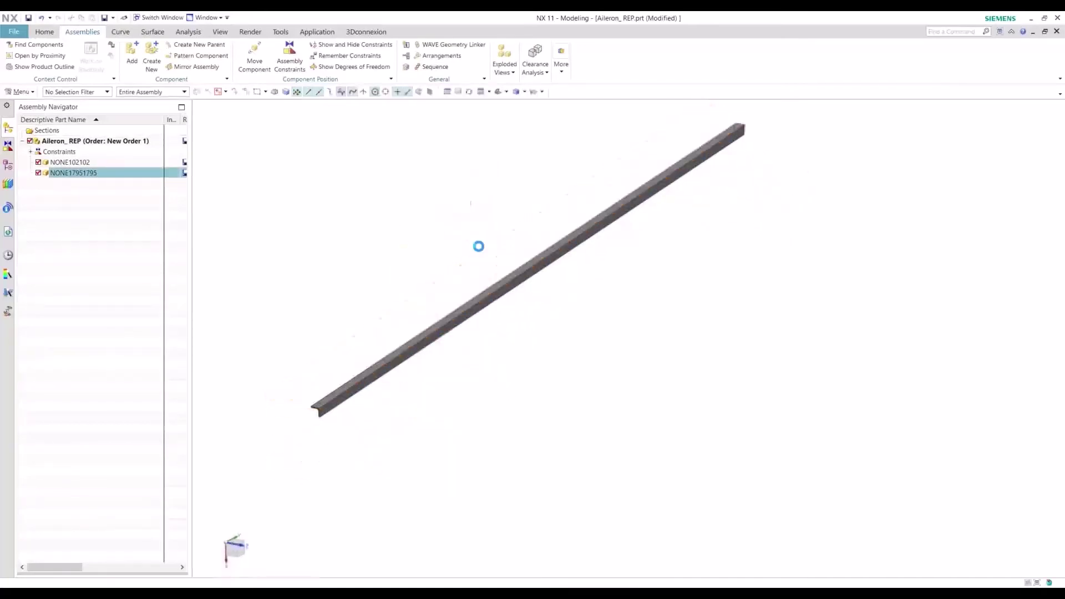
middle_click_drag(478, 245, 483, 347)
middle_click_drag(416, 373, 372, 360)
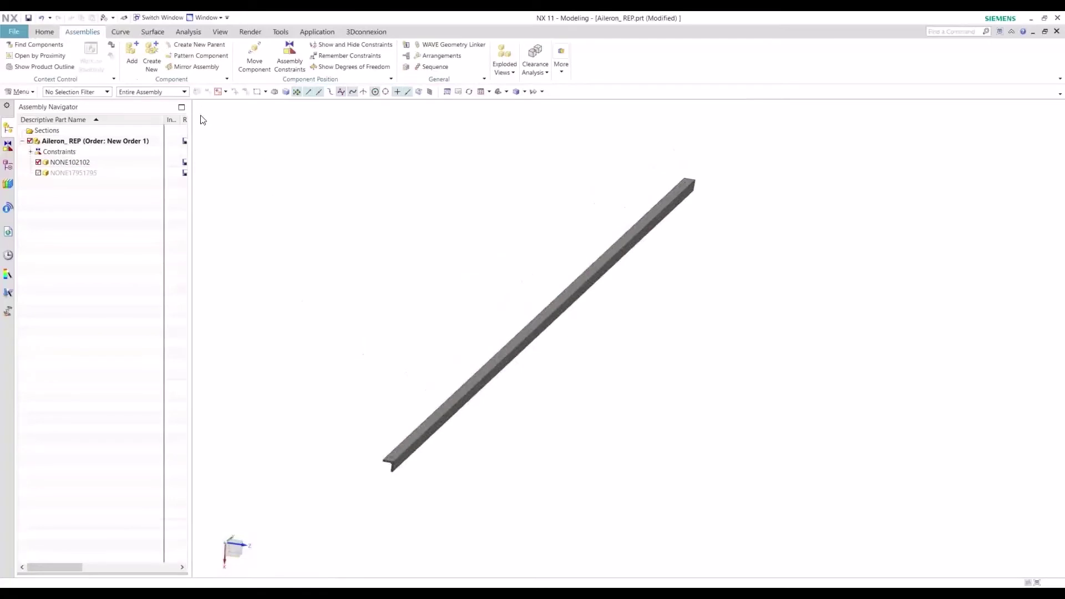
left_click(45, 32)
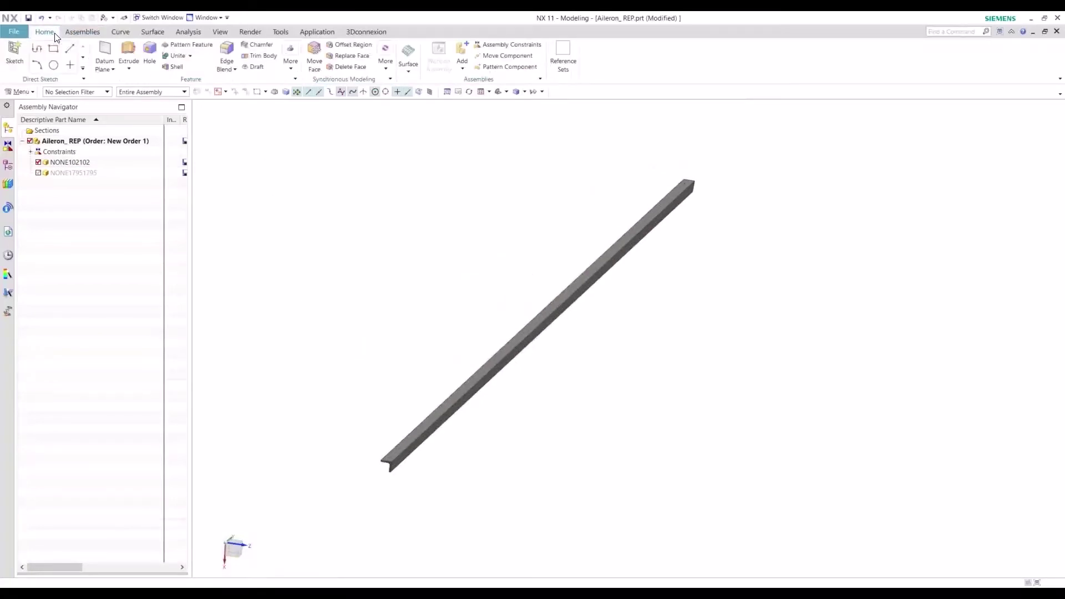
left_click(15, 31)
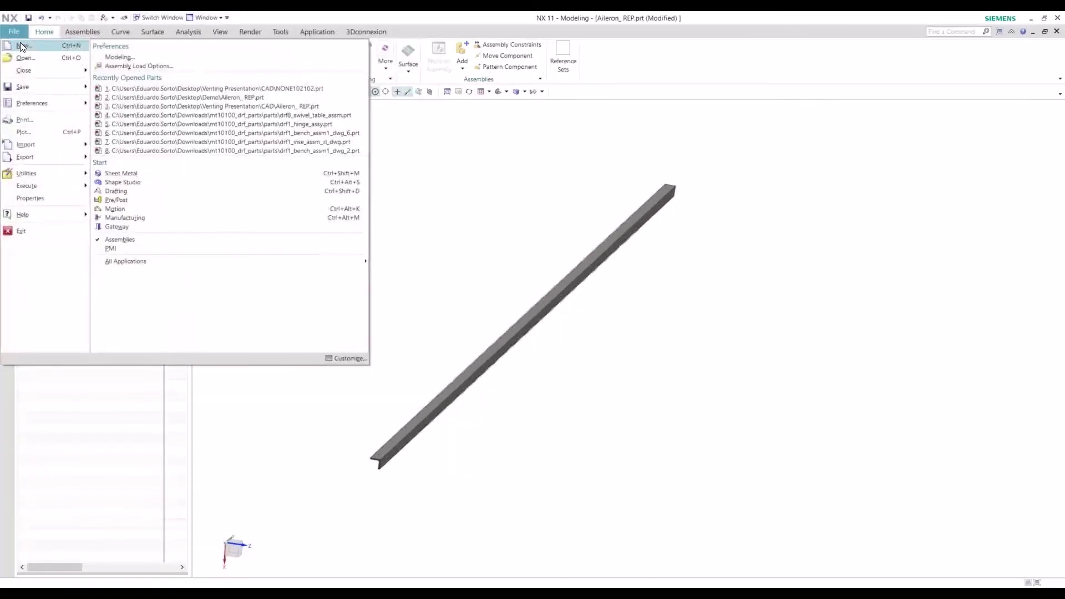
left_click(20, 43)
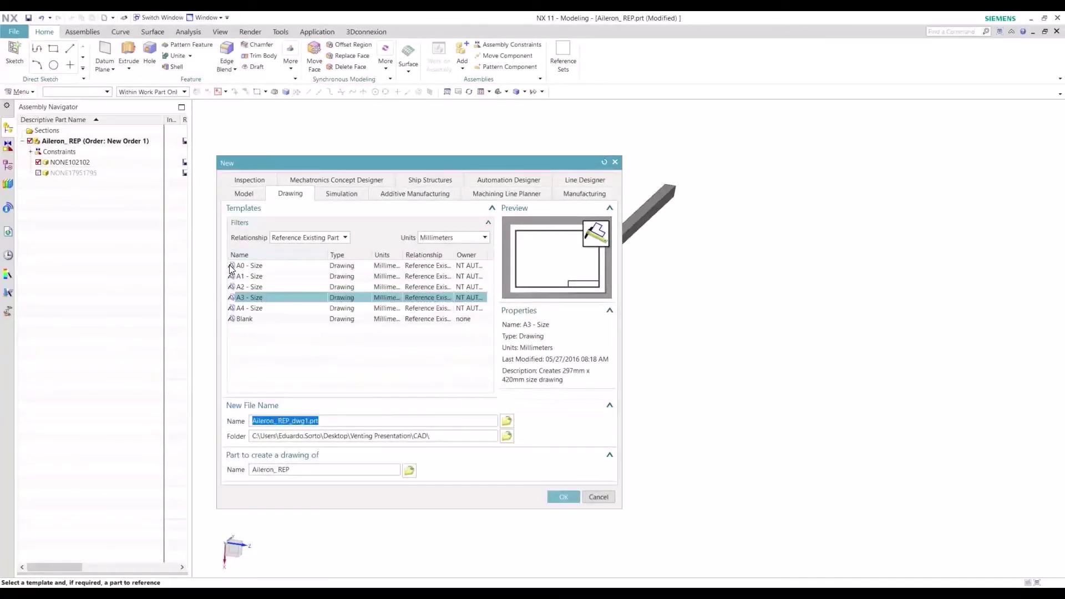
key("Escape")
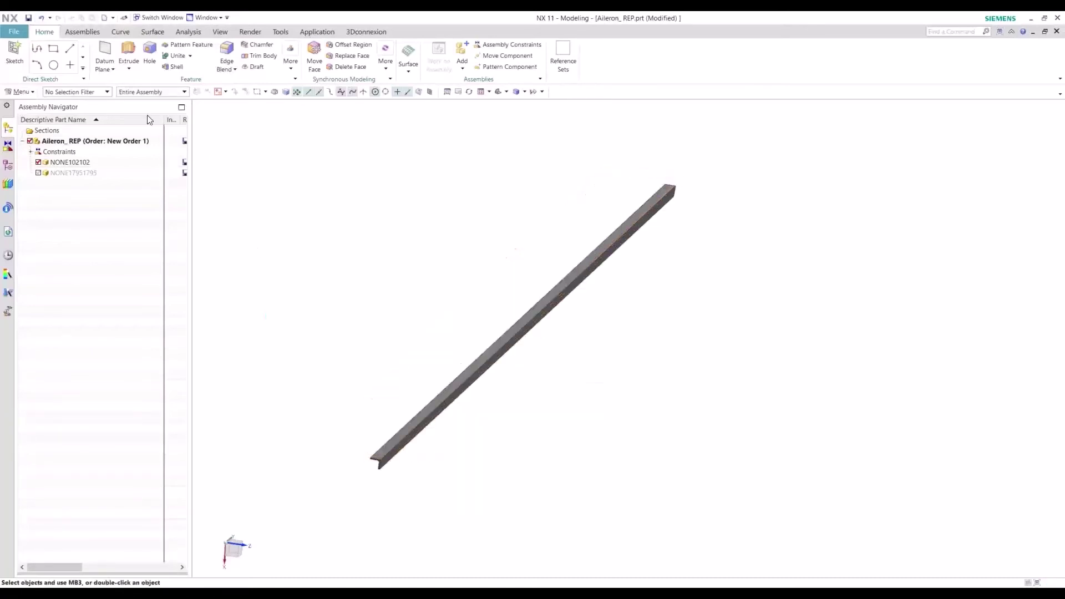
Step: Switch to the NONE102102.prt bracket part and create its A3-size drawing NONE102102_dwg1.prt in millimeters, leaving the title block values empty
left_click(209, 17)
left_click(229, 87)
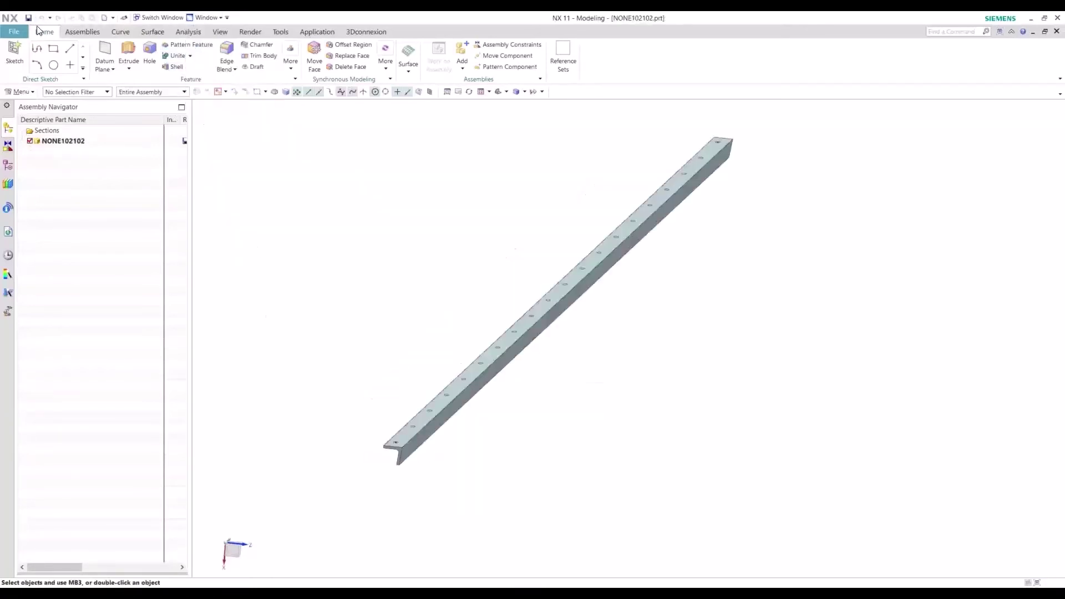
left_click(15, 34)
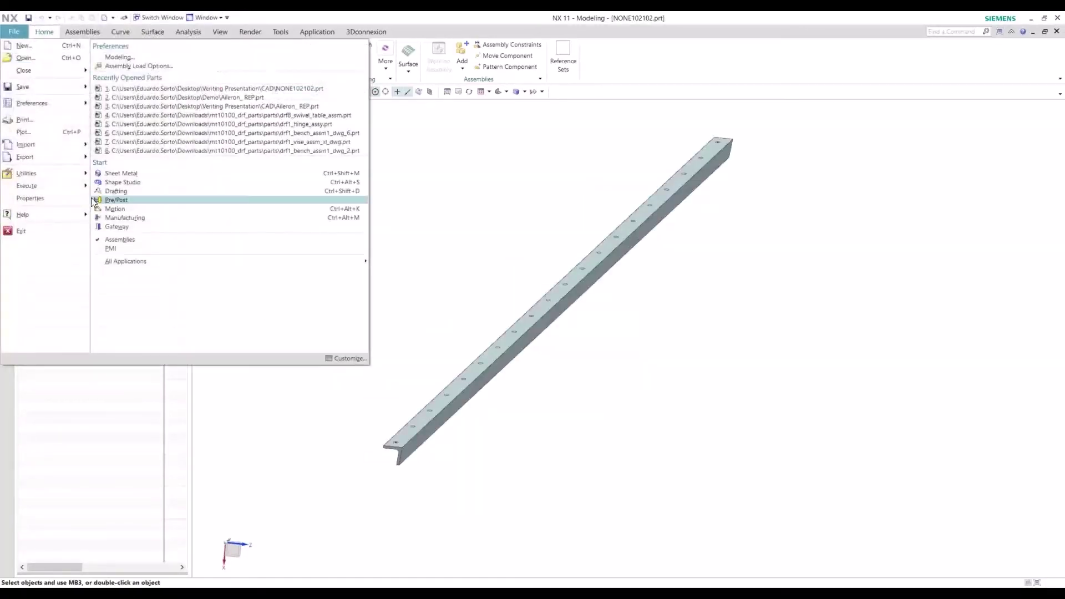
left_click(51, 50)
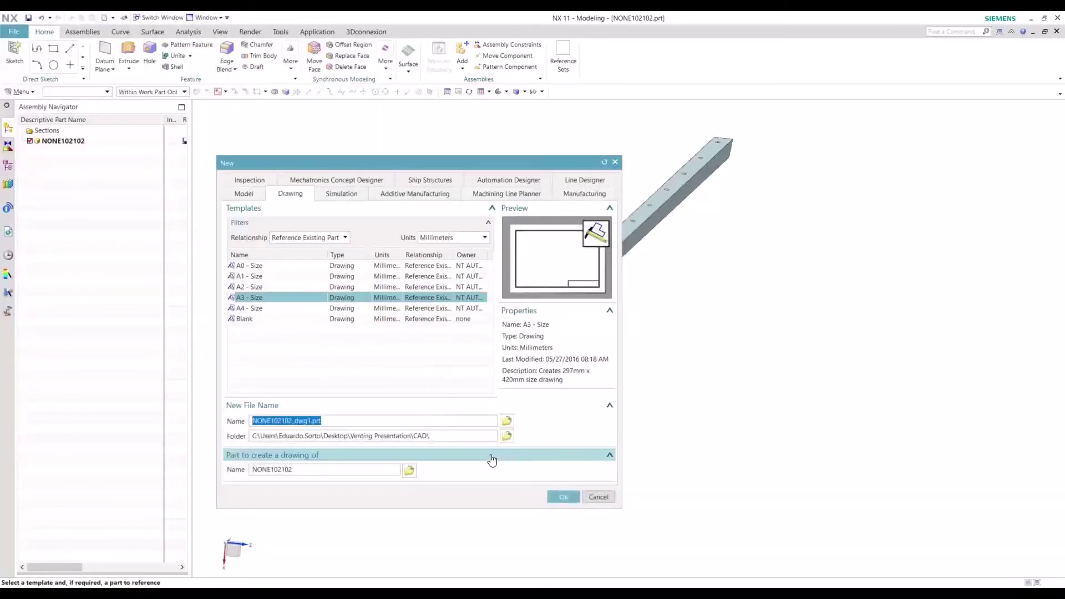
left_click(562, 496)
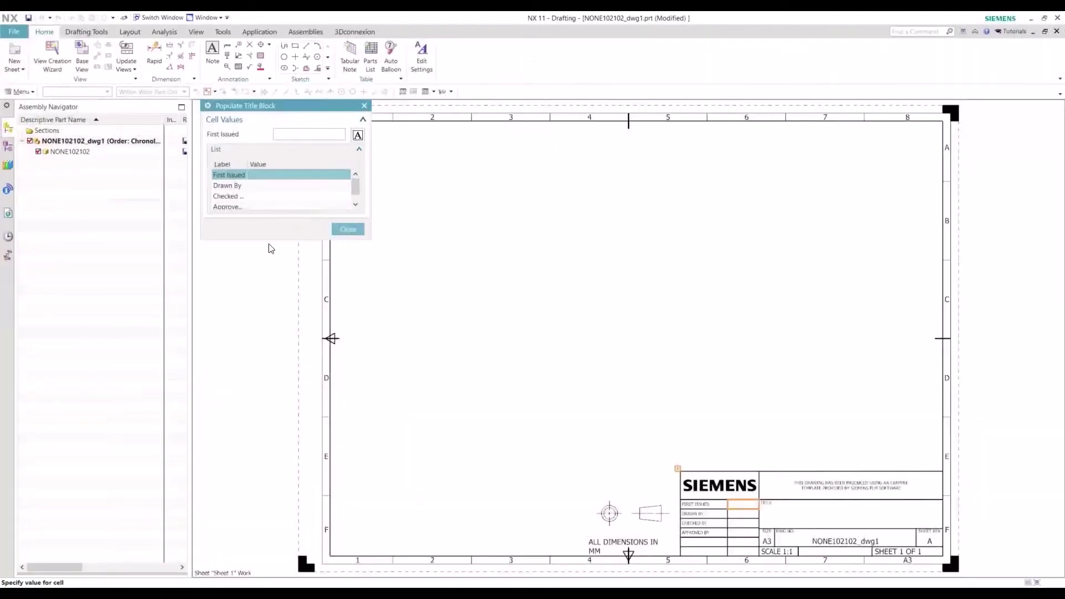
left_click(349, 229)
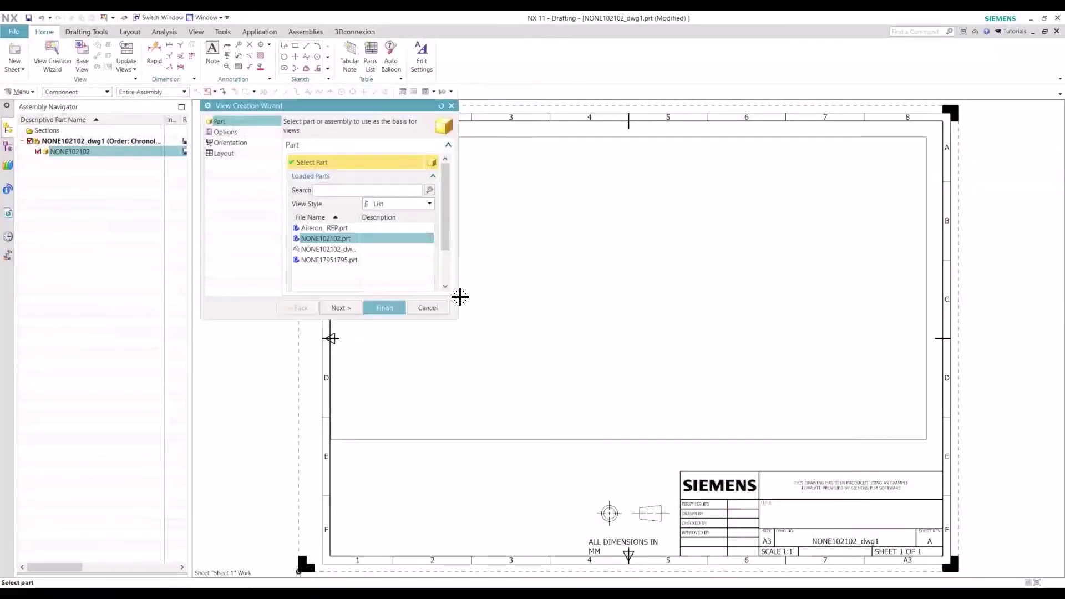
Step: Try to place a view of NONE102102.prt on the sheet with the View Creation Wizard, and delete that view
scroll(461, 297, "down", 2)
left_click(383, 308)
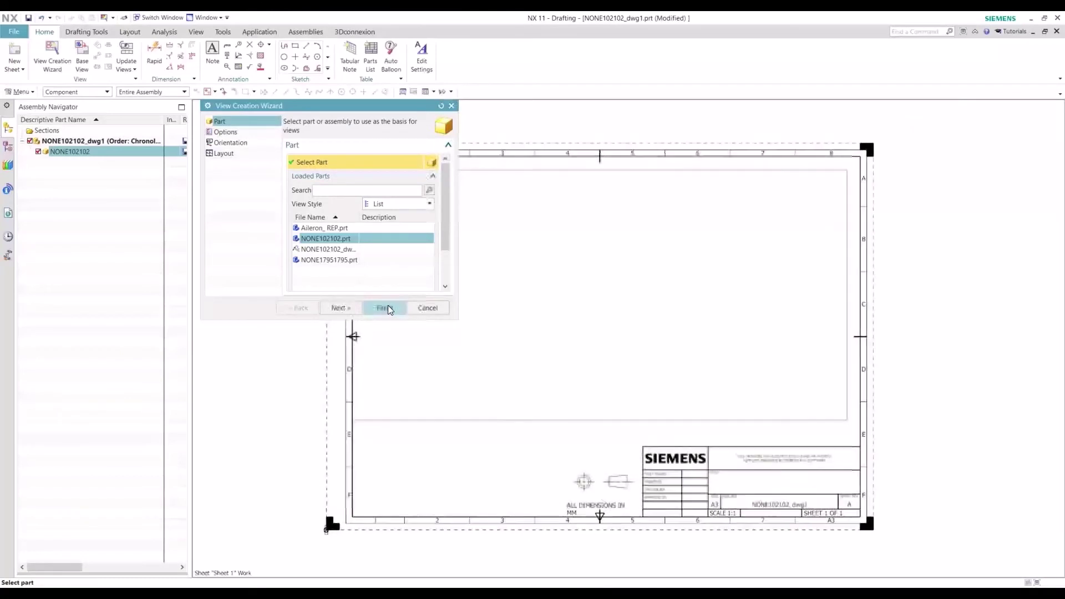
right_click(451, 419)
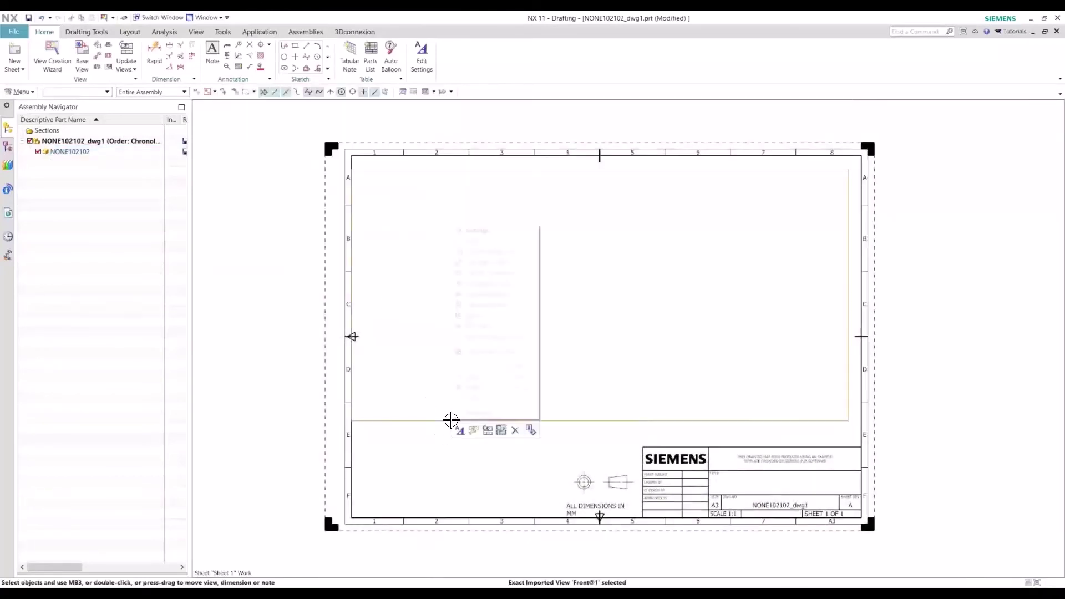
left_click(471, 388)
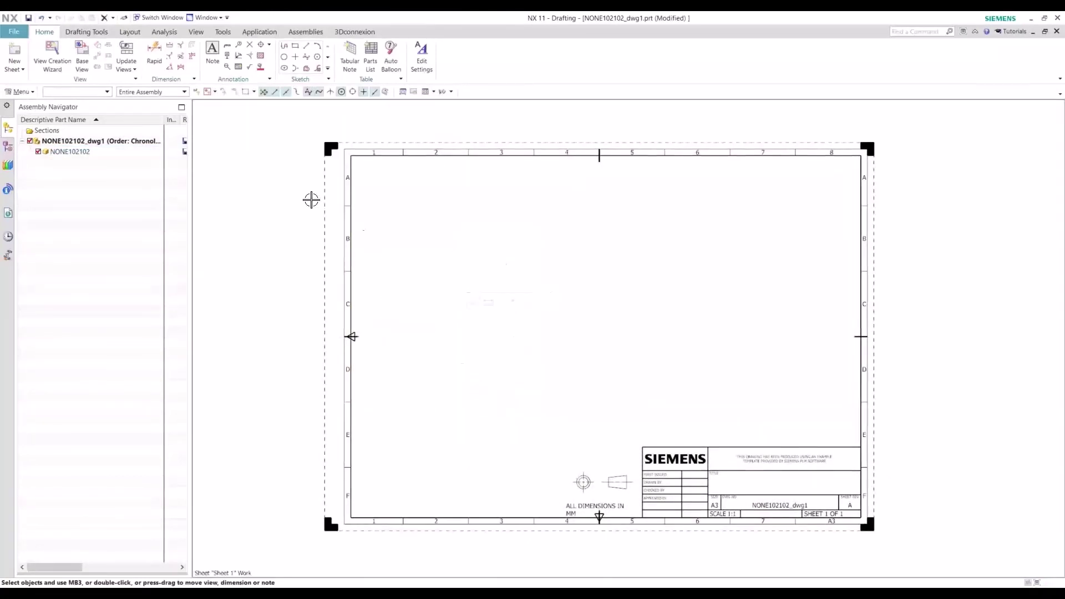
Step: Turn on layer 3 in the drawing's layer settings
key("ctrl+f")
left_click(195, 31)
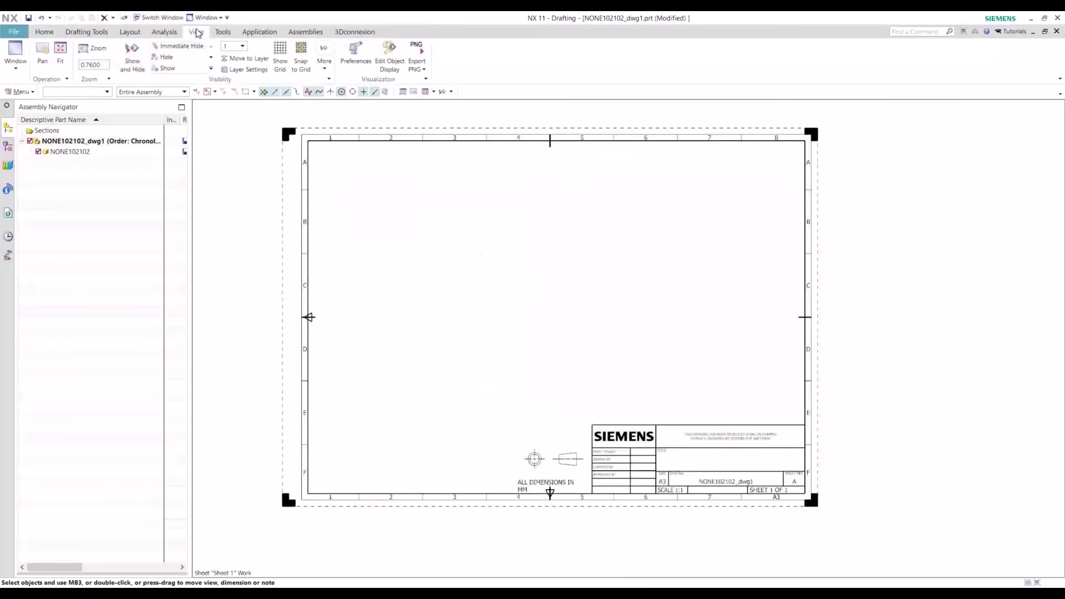
left_click(231, 68)
left_click(220, 260)
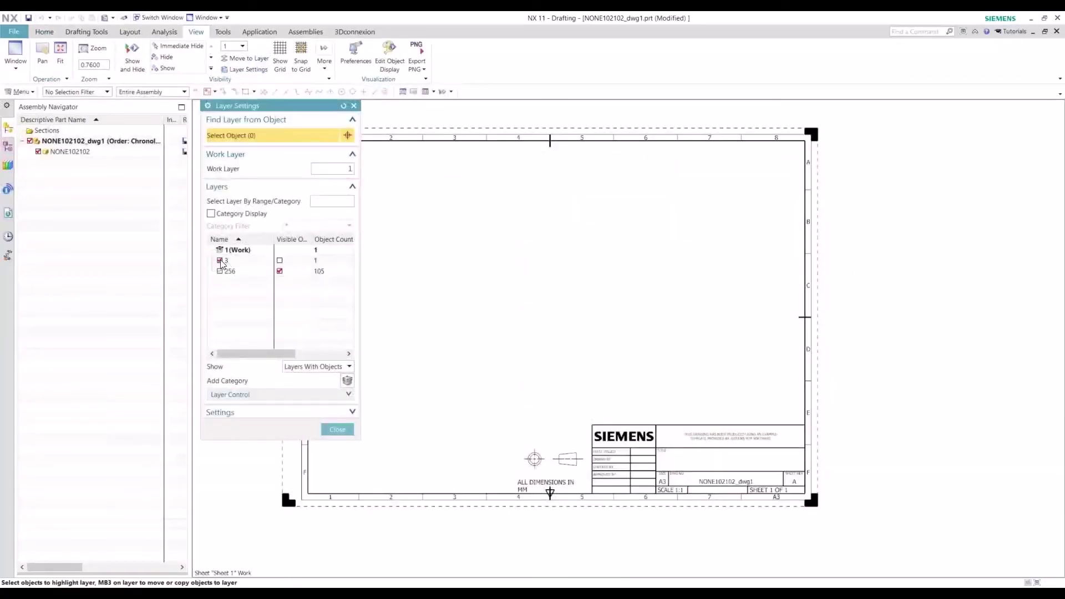
left_click(348, 429)
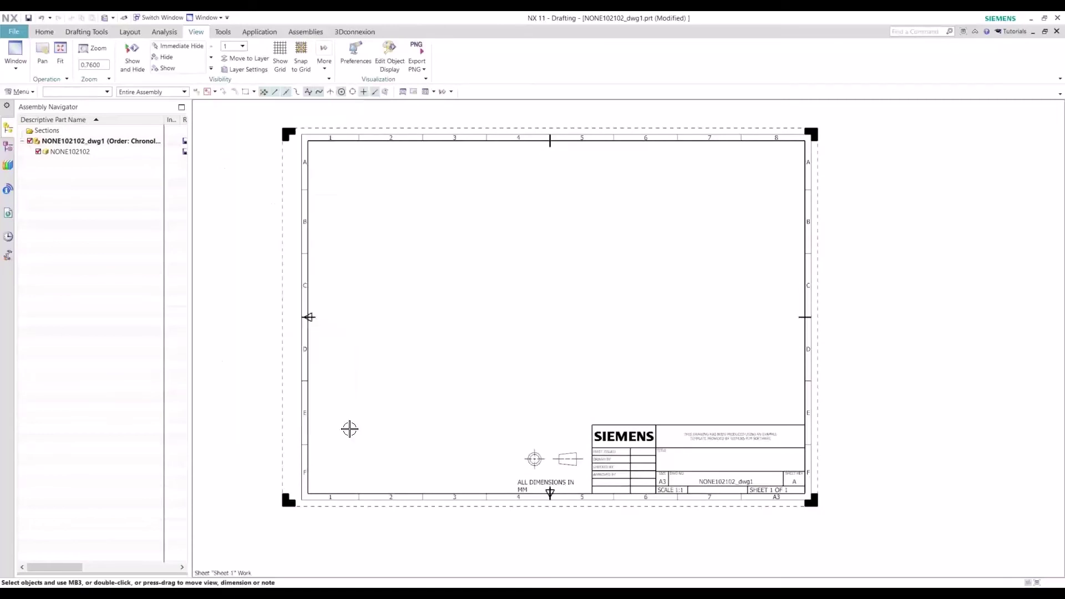
Step: Replace the reference set of the drawing's NONE102102 component with MACHINED
right_click(117, 149)
mouse_move(156, 193)
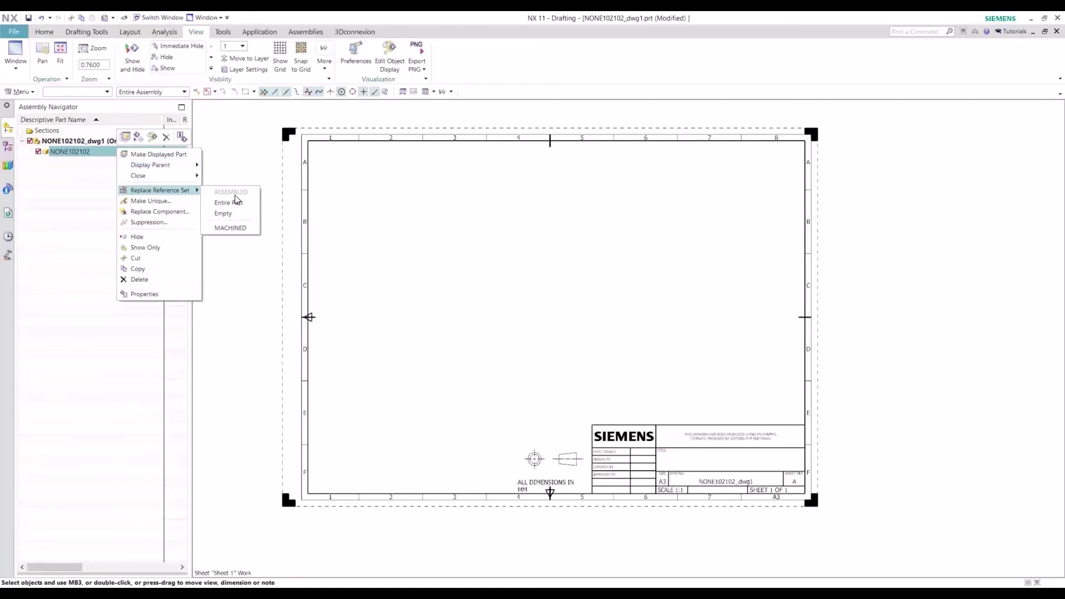
left_click(243, 228)
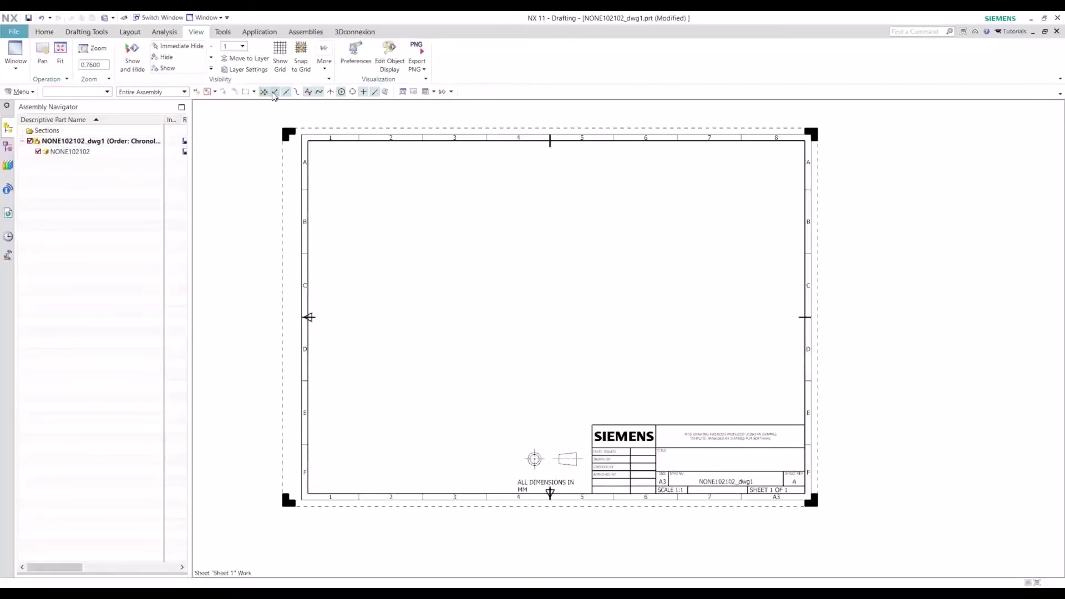
left_click(44, 32)
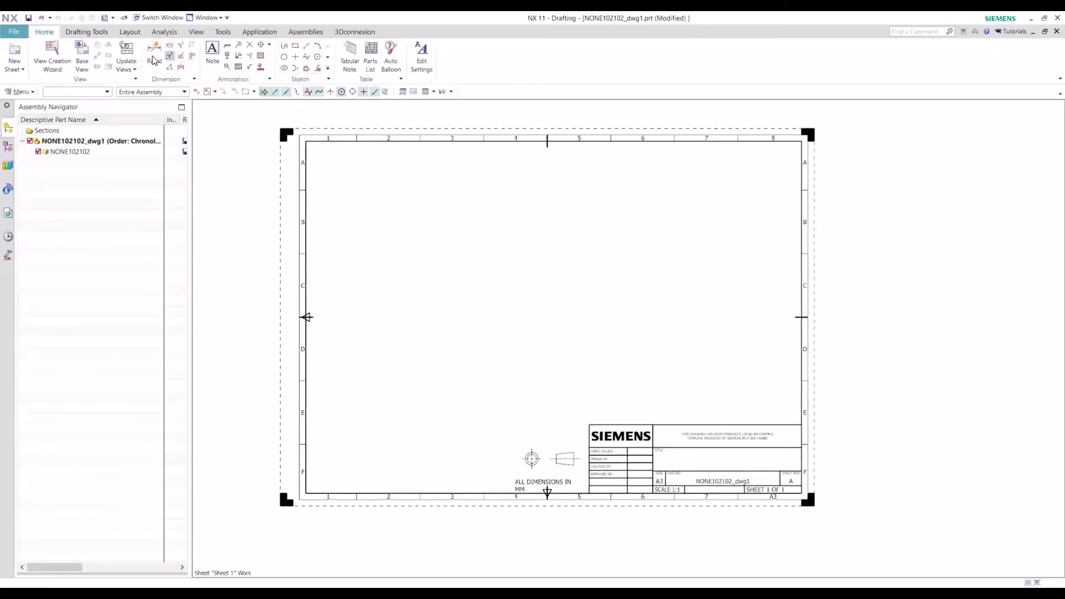
left_click(52, 55)
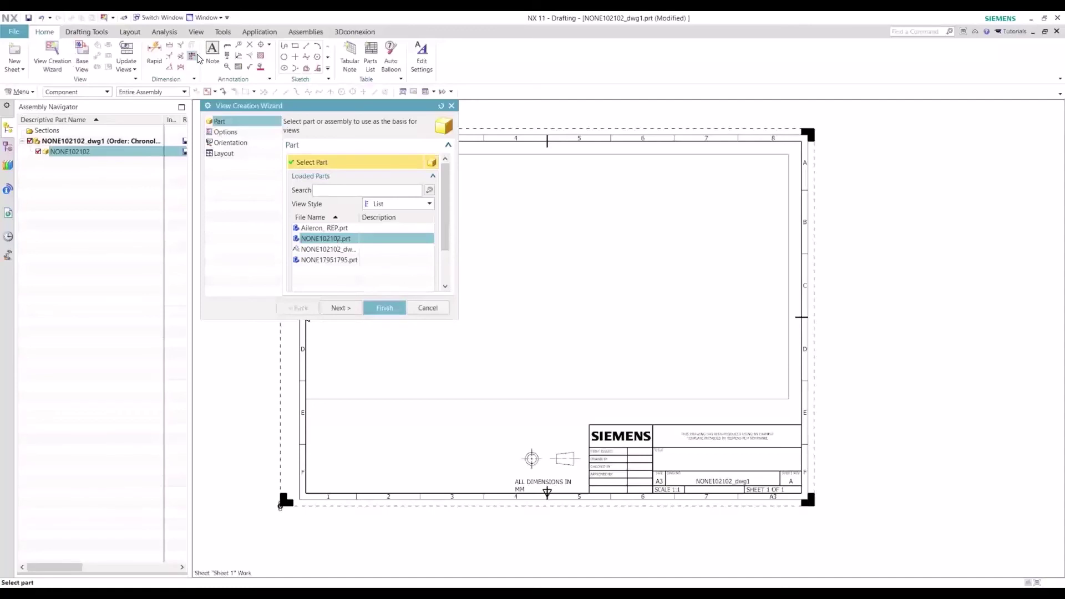
key("Escape")
Step: Turn on layer 2 in the drawing's layer settings
left_click(196, 31)
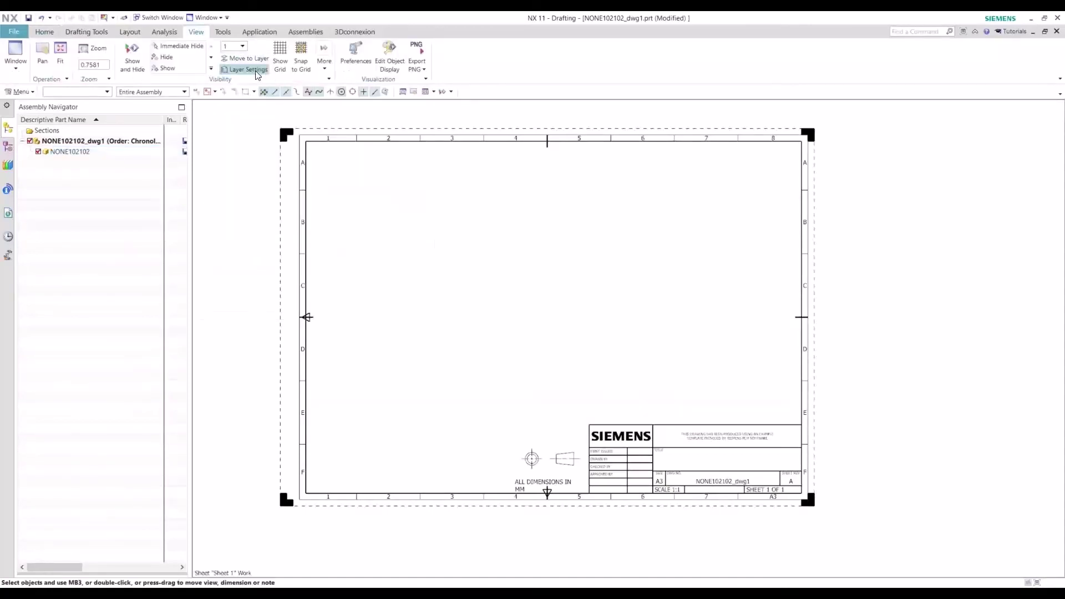
left_click(245, 69)
left_click(220, 261)
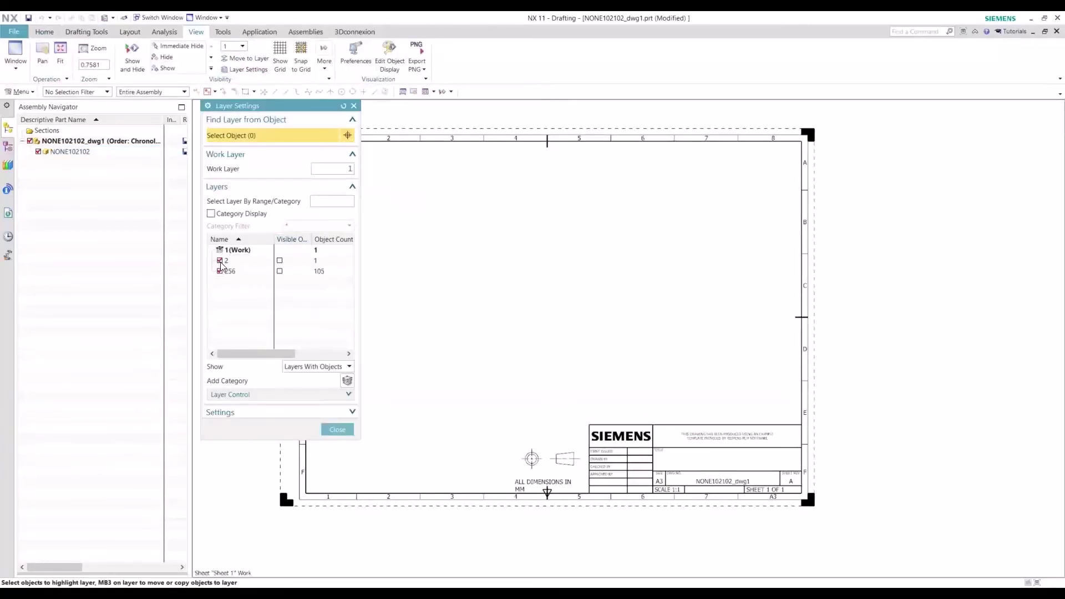
left_click(341, 430)
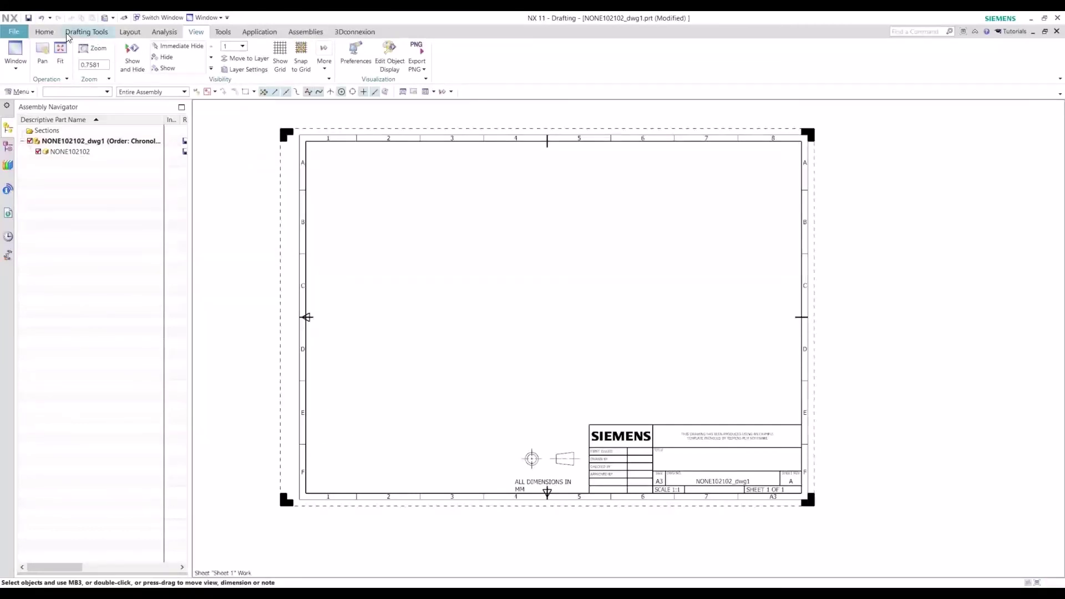
Step: Place a single view of NONE102102.prt on the drawing sheet with the View Creation Wizard, and inspect the bracket's holes
left_click(45, 31)
left_click(52, 61)
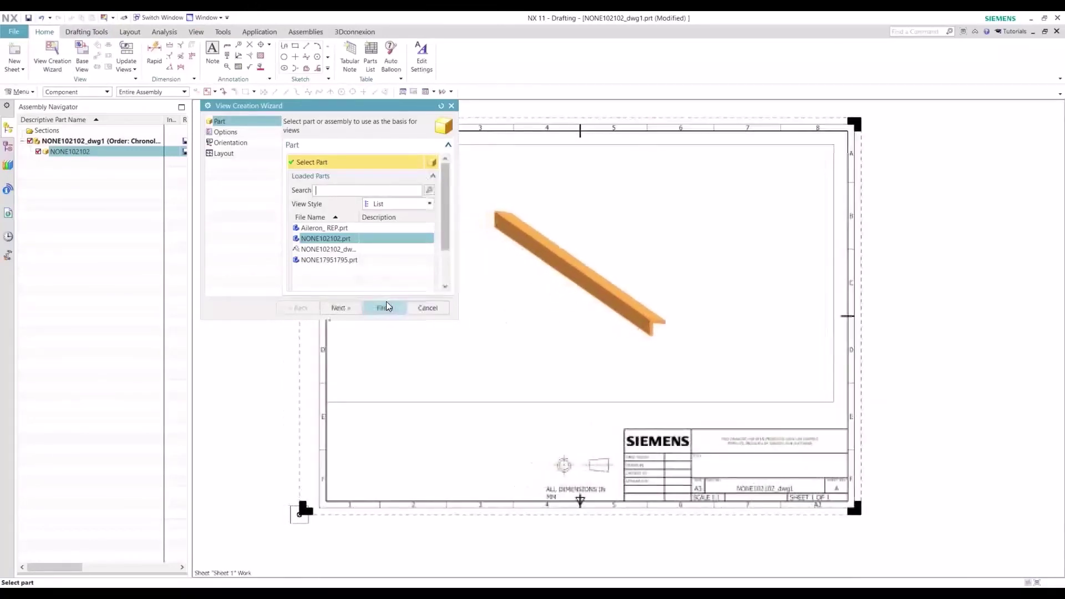
left_click(232, 157)
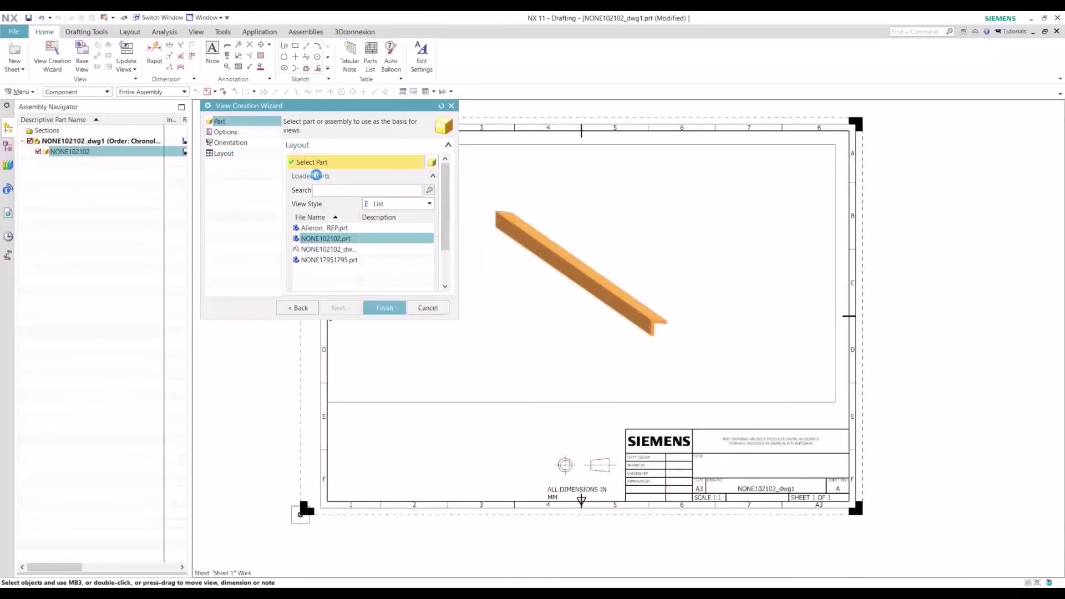
left_click(385, 308)
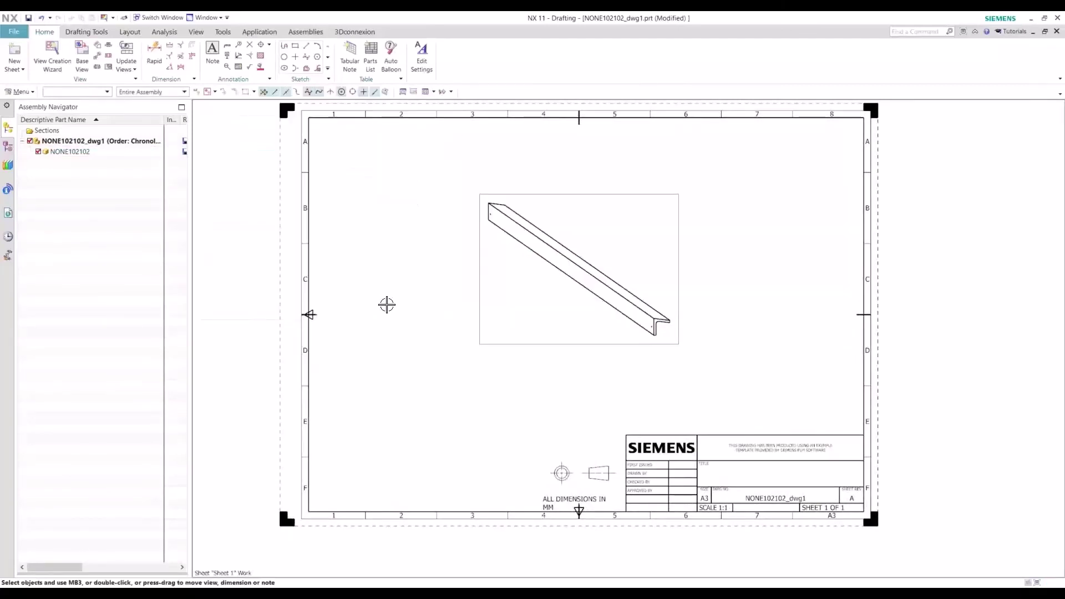
scroll(496, 264, "up", 5)
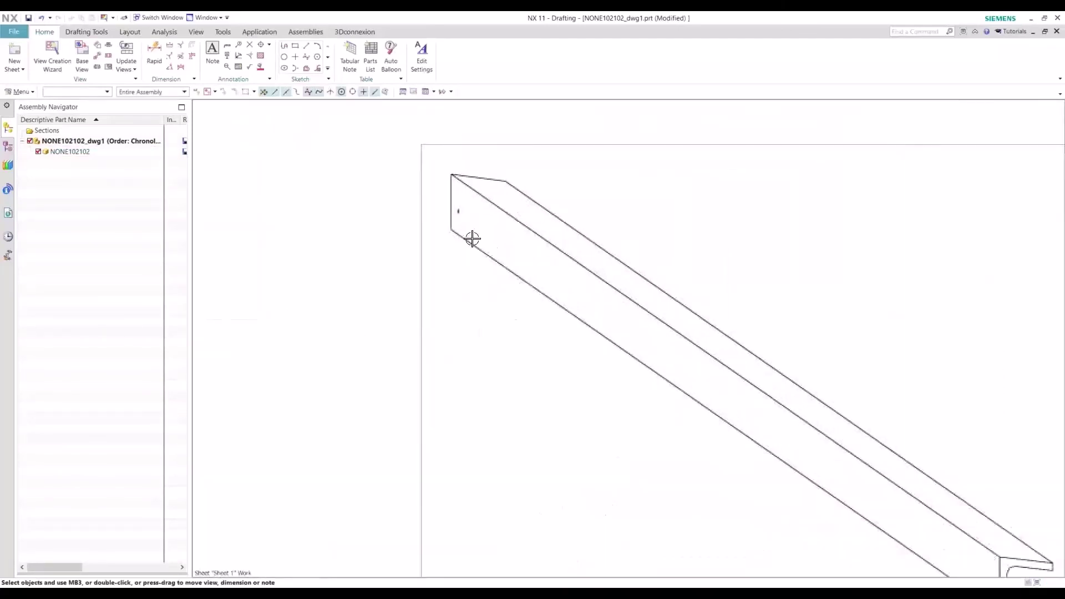
scroll(433, 278, "down", 5)
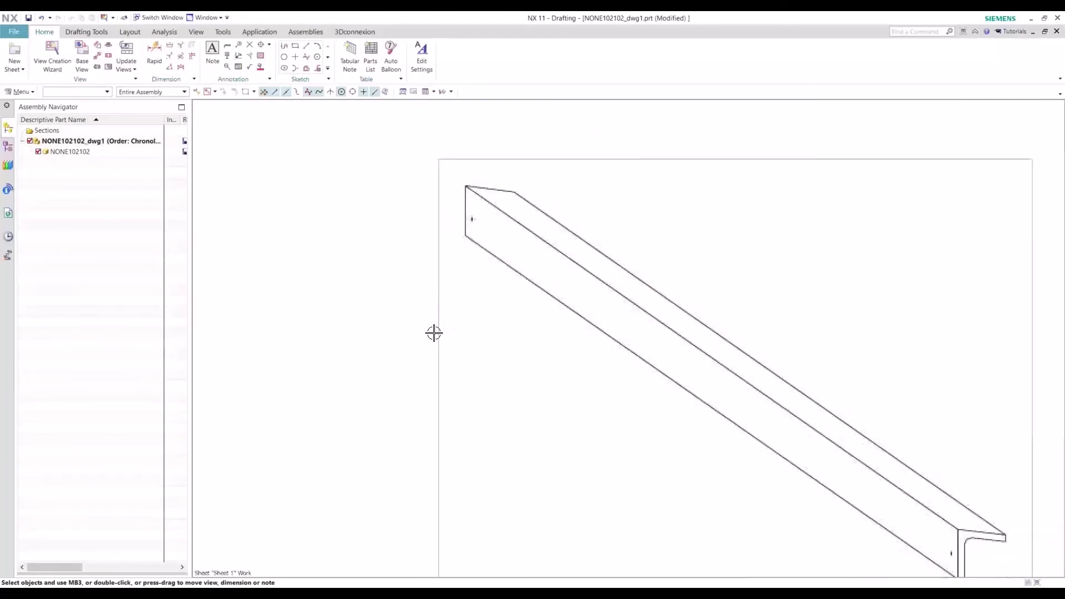
scroll(785, 473, "down", 2)
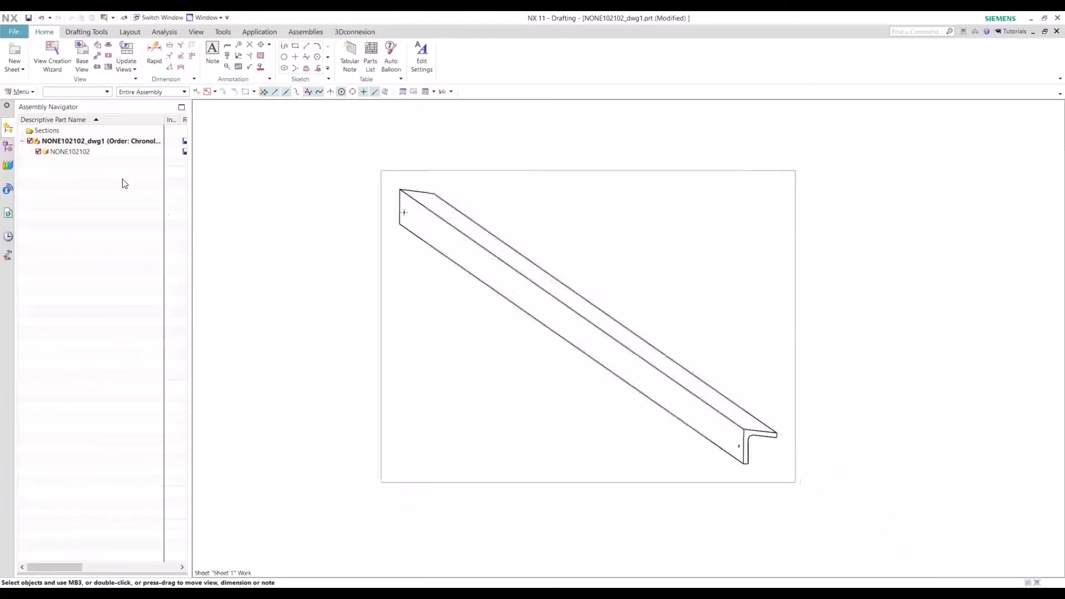
Step: Replace the NONE102102 component's reference set with ASSEMBLED and update the drawing view
right_click(58, 152)
mouse_move(99, 190)
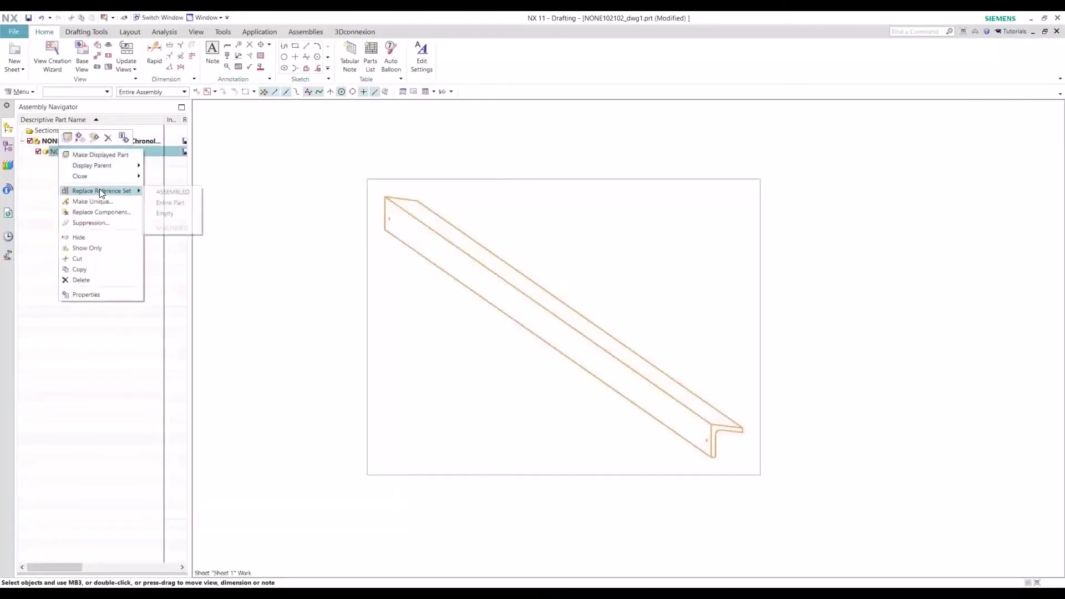
left_click(168, 192)
right_click(392, 179)
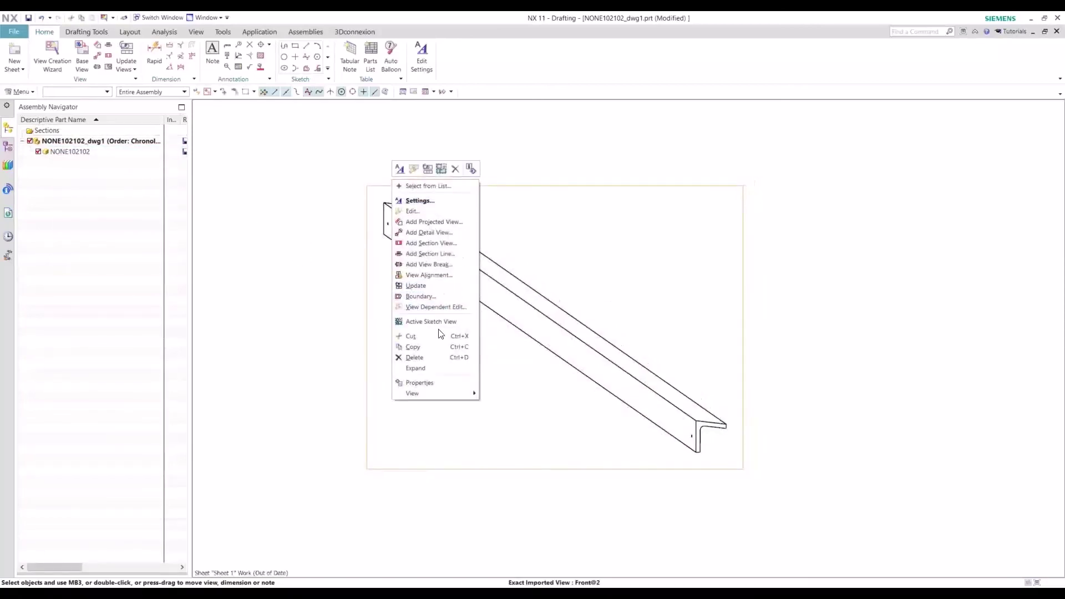
left_click(430, 287)
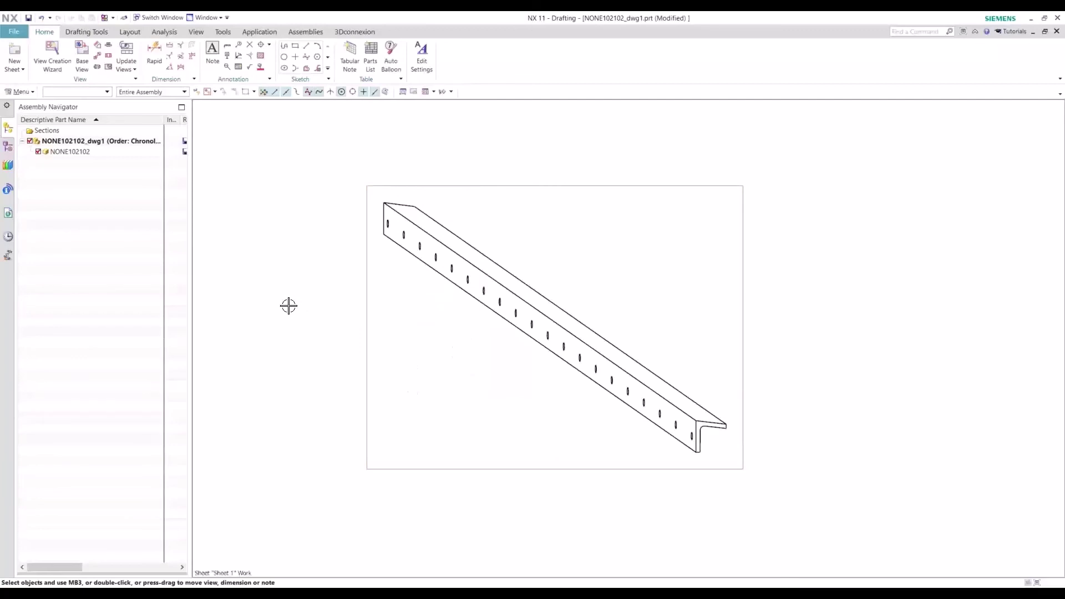
Step: Switch the NONE102102 component's reference set back to MACHINED and update the drawing view
right_click(84, 155)
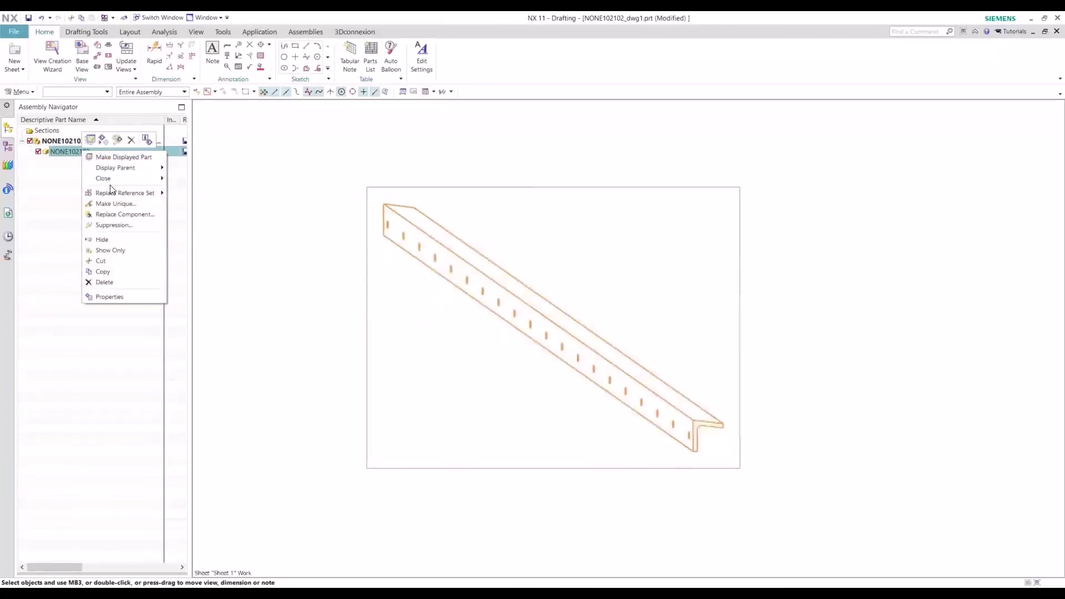
mouse_move(116, 191)
left_click(194, 216)
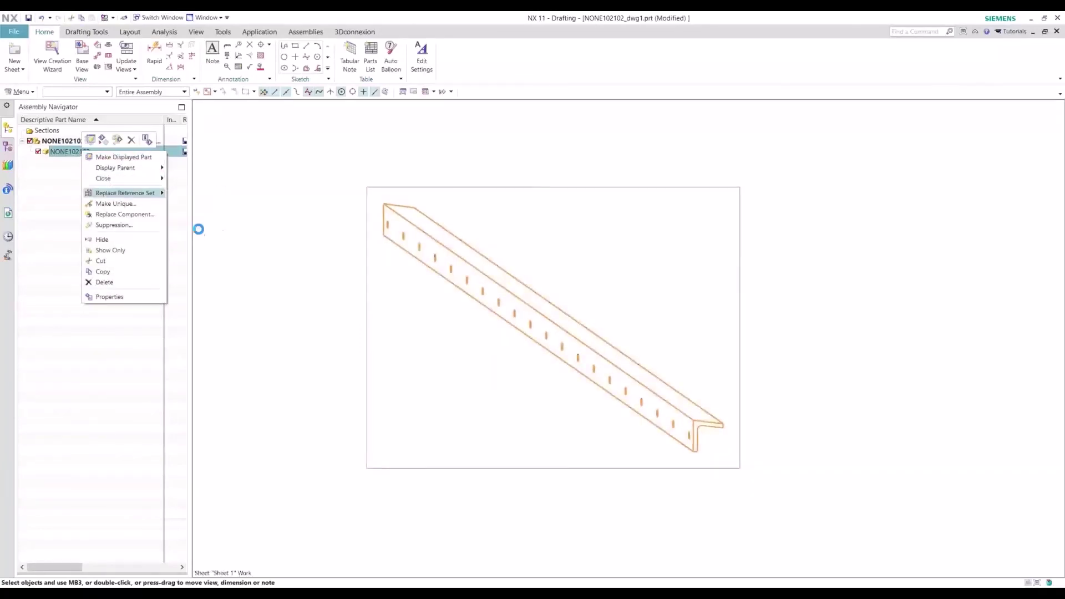
right_click(427, 188)
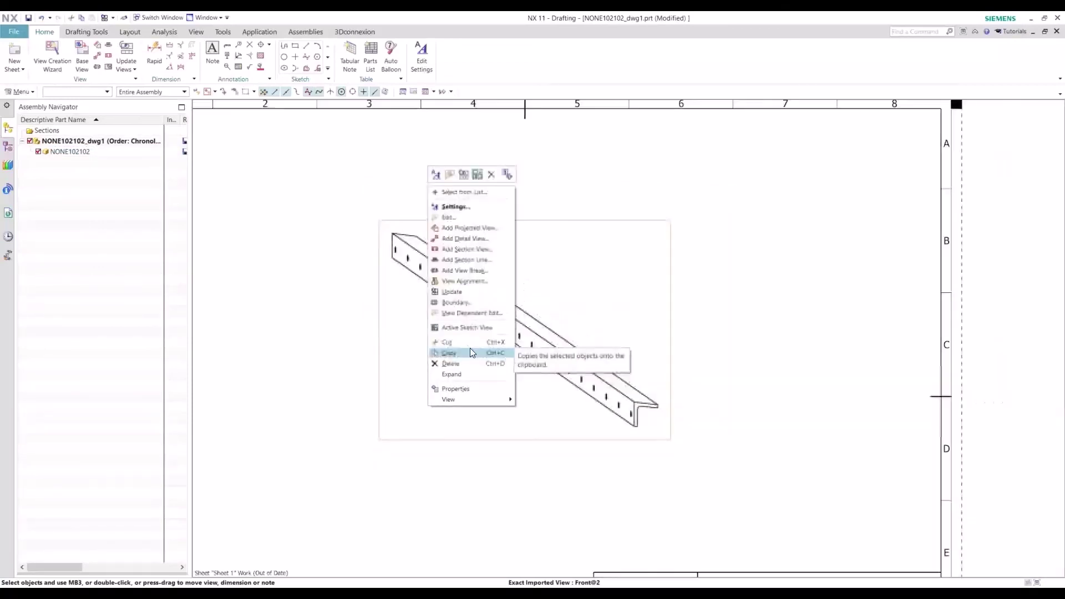
left_click(464, 302)
left_click(294, 320)
scroll(294, 320, "down", 3)
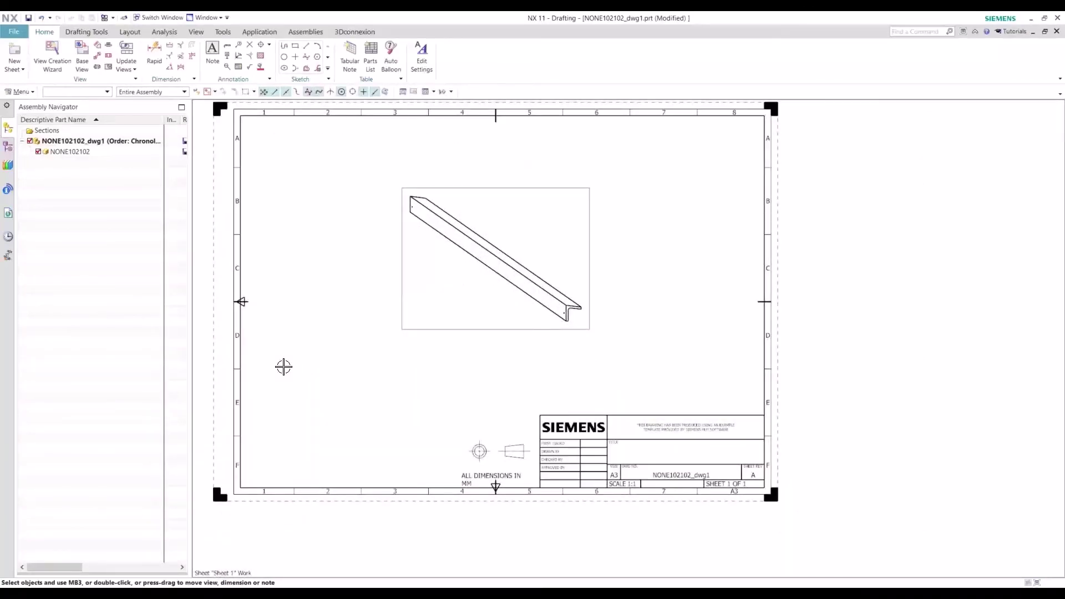
Step: Switch to the Aileron_REP.prt assembly and show its hidden NONE17951795 component
left_click(206, 17)
left_click(241, 98)
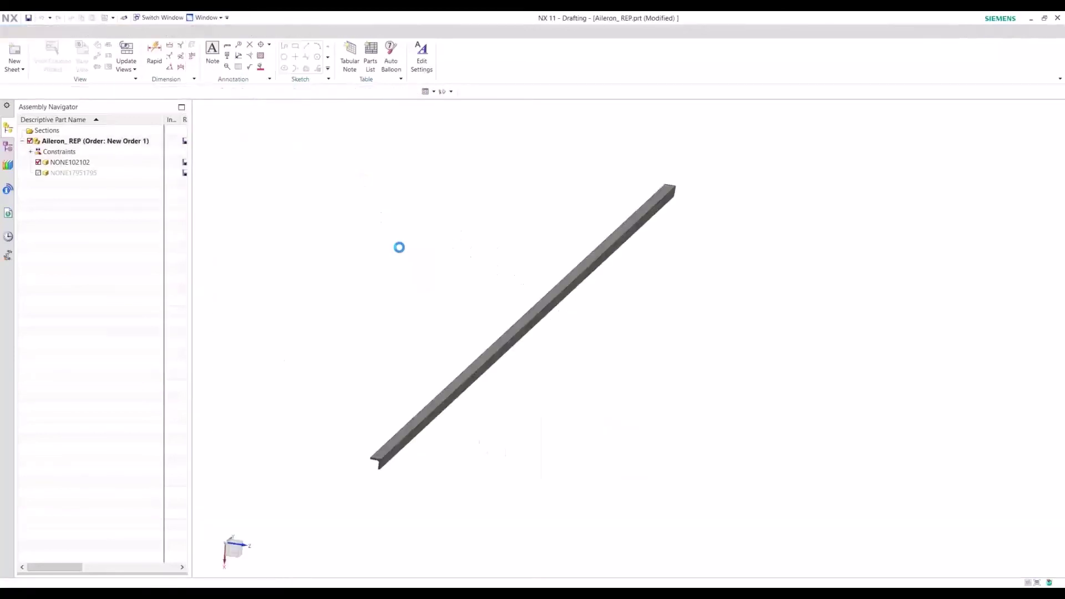
left_click(38, 173)
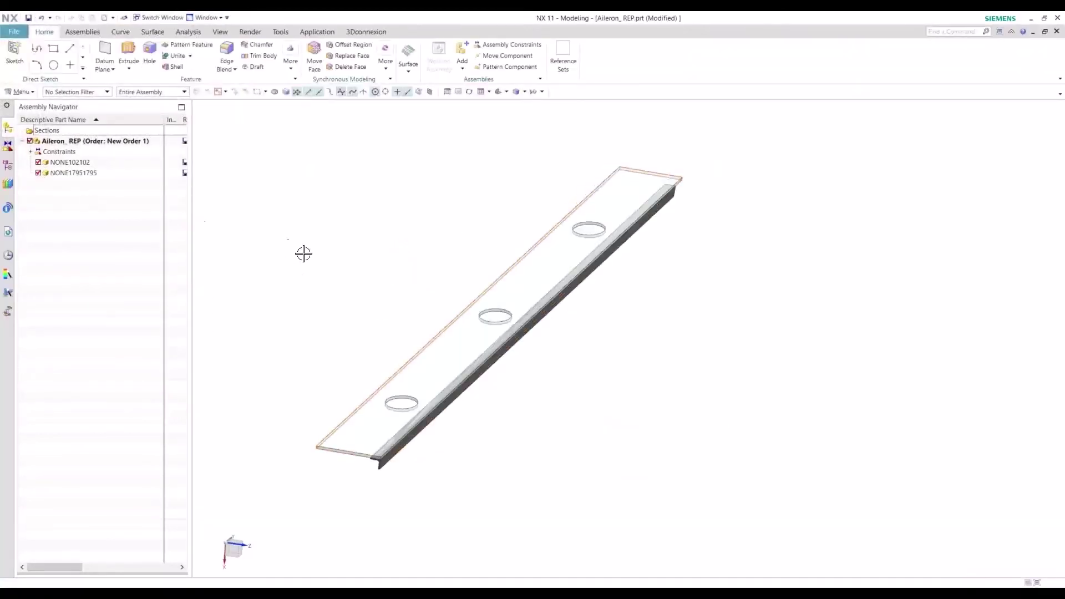